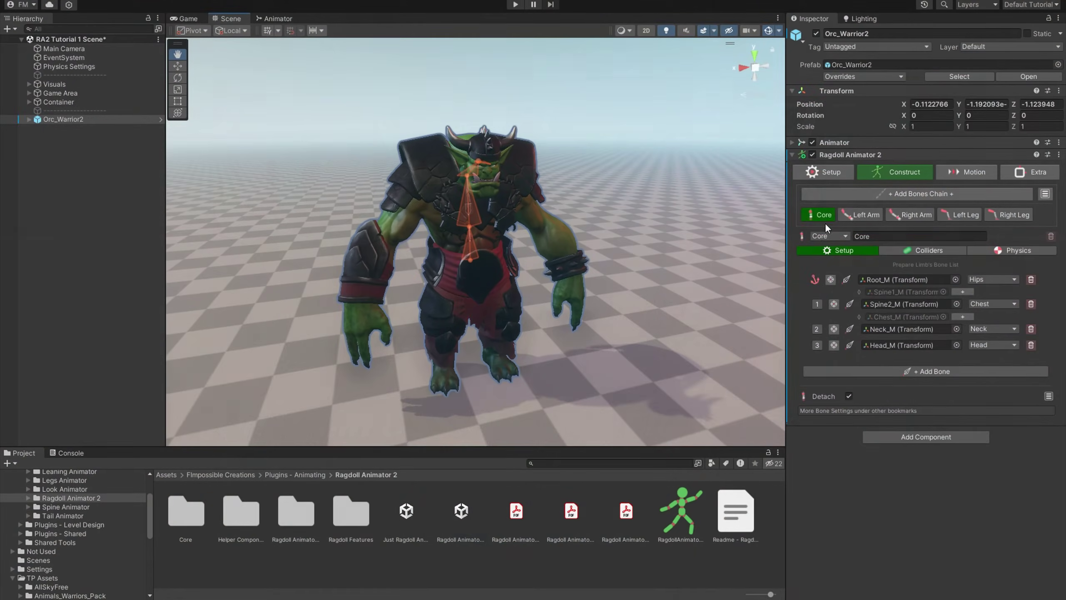
Inspect the bone setup of the right arm and left leg chains on Orc_Warrior2
{"action": "left_click", "coordinate": [911, 215]}
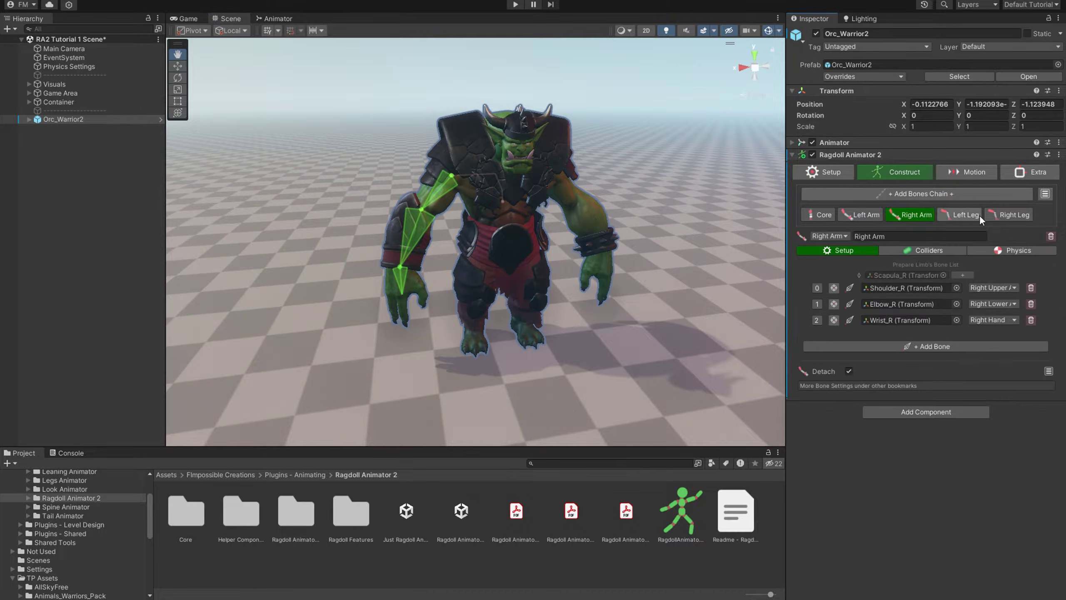
{"action": "left_click", "coordinate": [965, 214]}
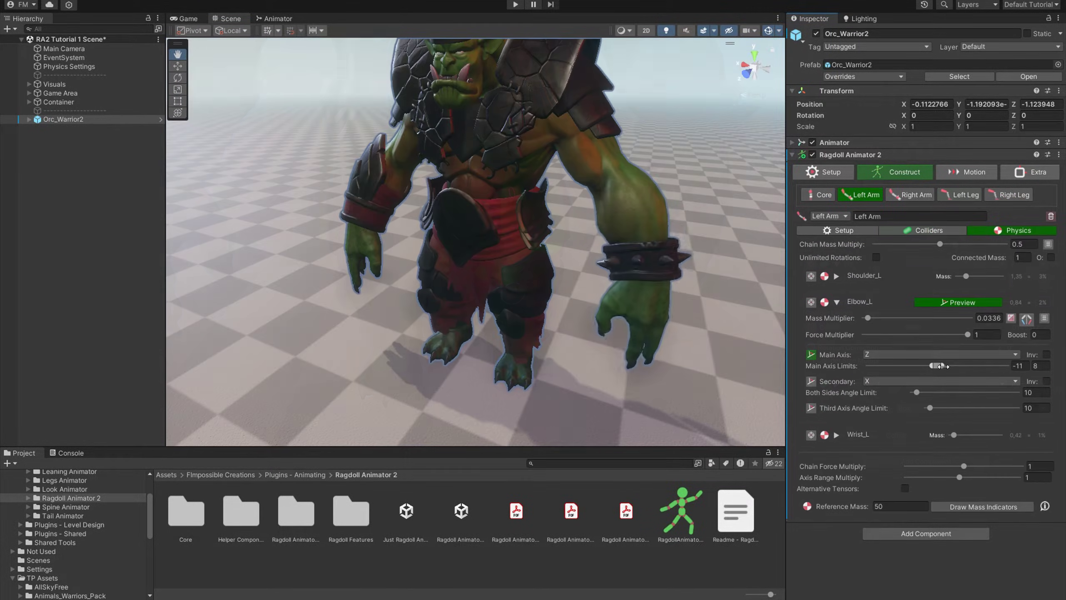
Adjust the left elbow's main axis limits, the left arm's chain mass multiplier and the reference mass
{"action": "left_click_drag", "start_coordinate": [946, 365], "coordinate": [982, 363]}
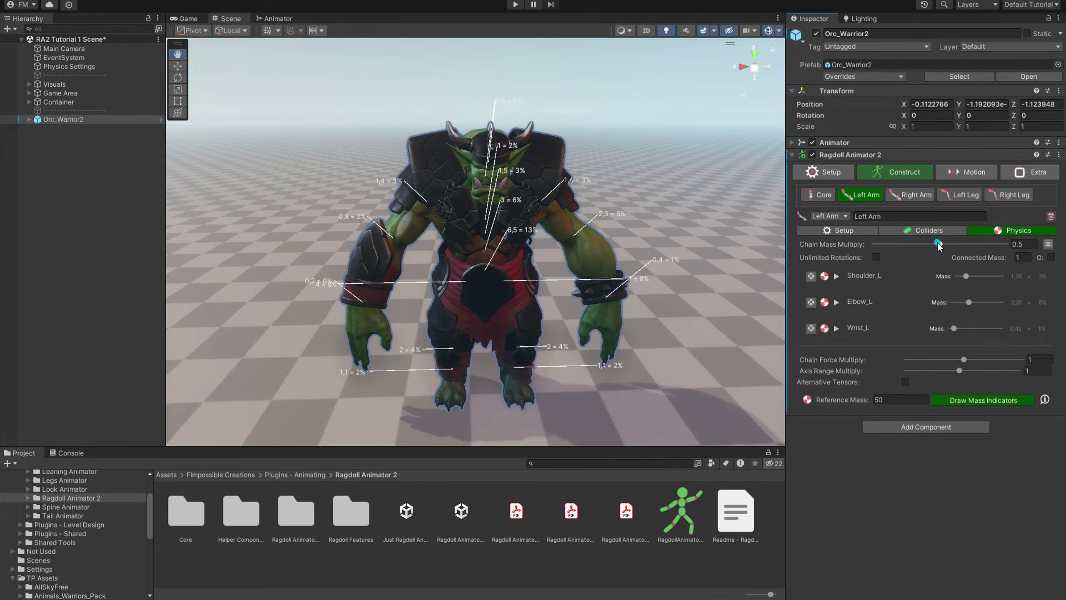
{"action": "left_click_drag", "start_coordinate": [941, 244], "coordinate": [956, 248]}
{"action": "left_click_drag", "start_coordinate": [842, 400], "coordinate": [861, 400]}
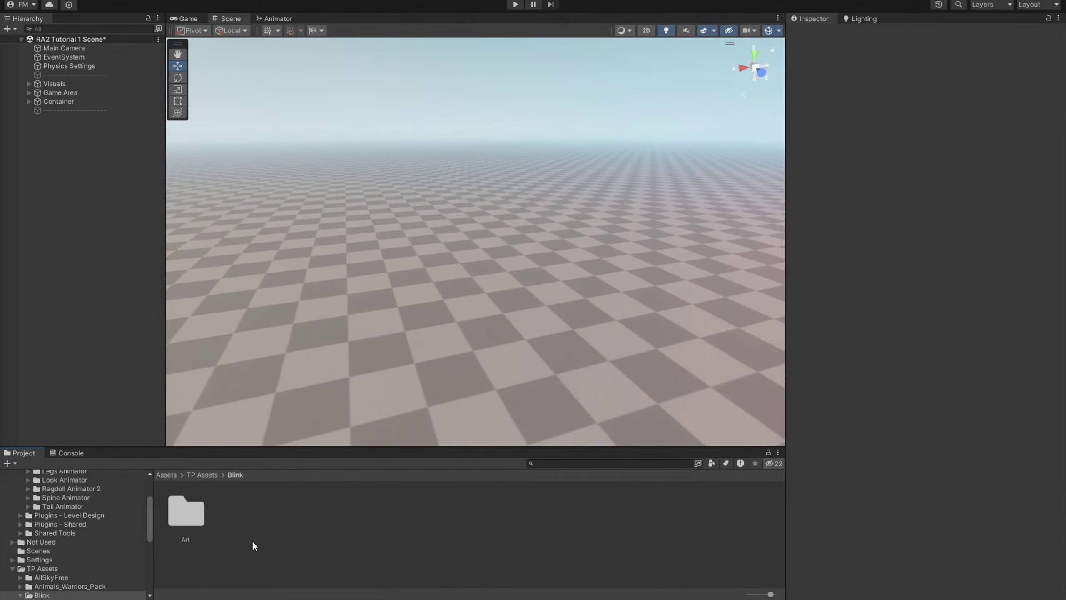
Place the Orc_Warrior2 prefab from the Blink Prefabs_Orcs folder into the scene
{"action": "double_click", "coordinate": [195, 507]}
{"action": "double_click", "coordinate": [195, 506]}
{"action": "double_click", "coordinate": [195, 506]}
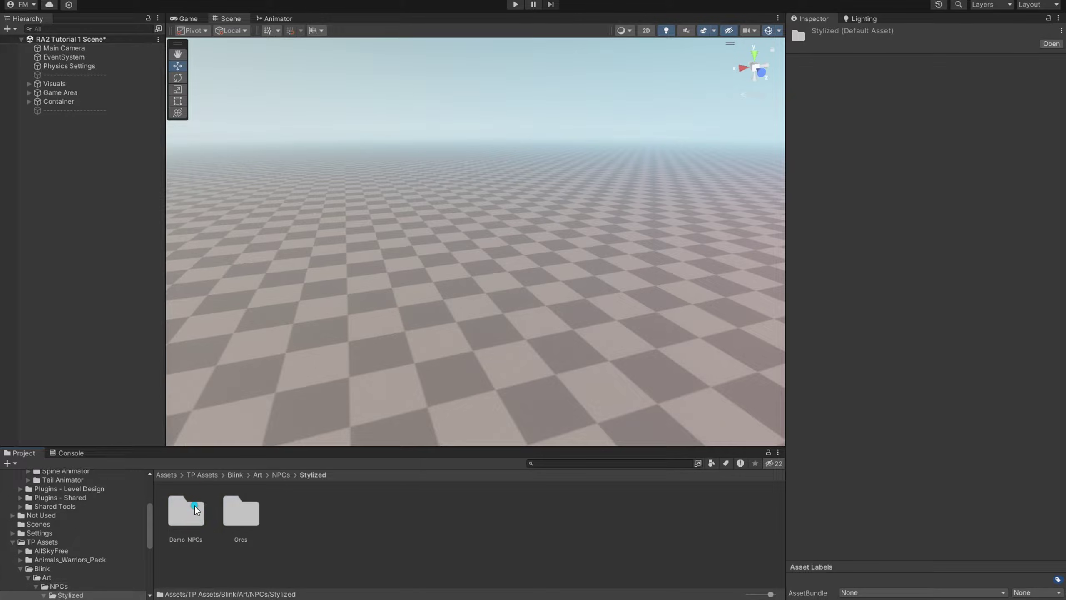
{"action": "double_click", "coordinate": [244, 509]}
{"action": "double_click", "coordinate": [362, 513]}
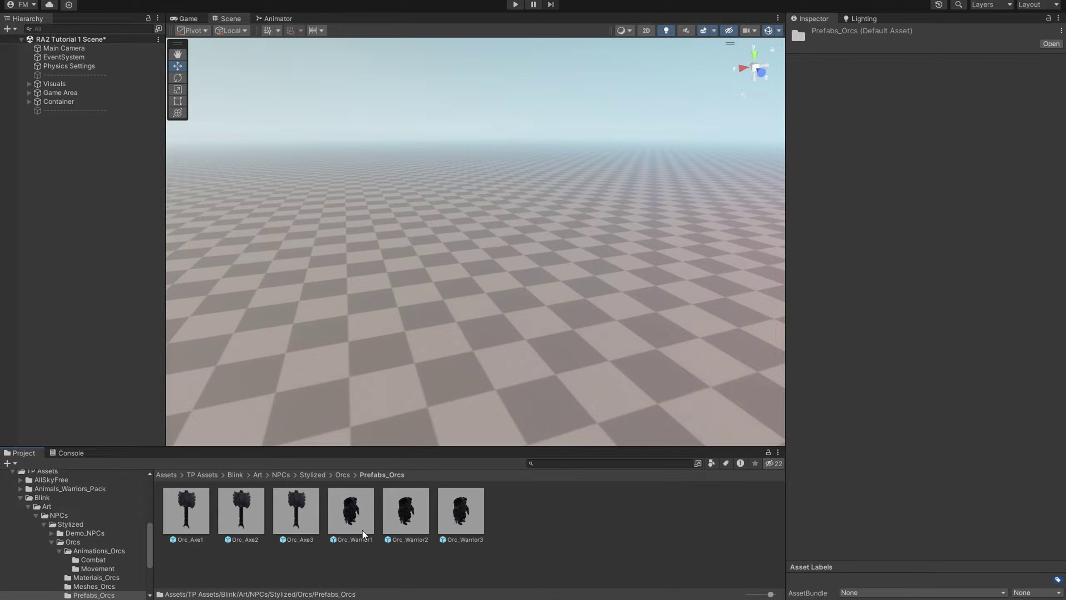
{"action": "left_click_drag", "start_coordinate": [406, 510], "coordinate": [478, 340]}
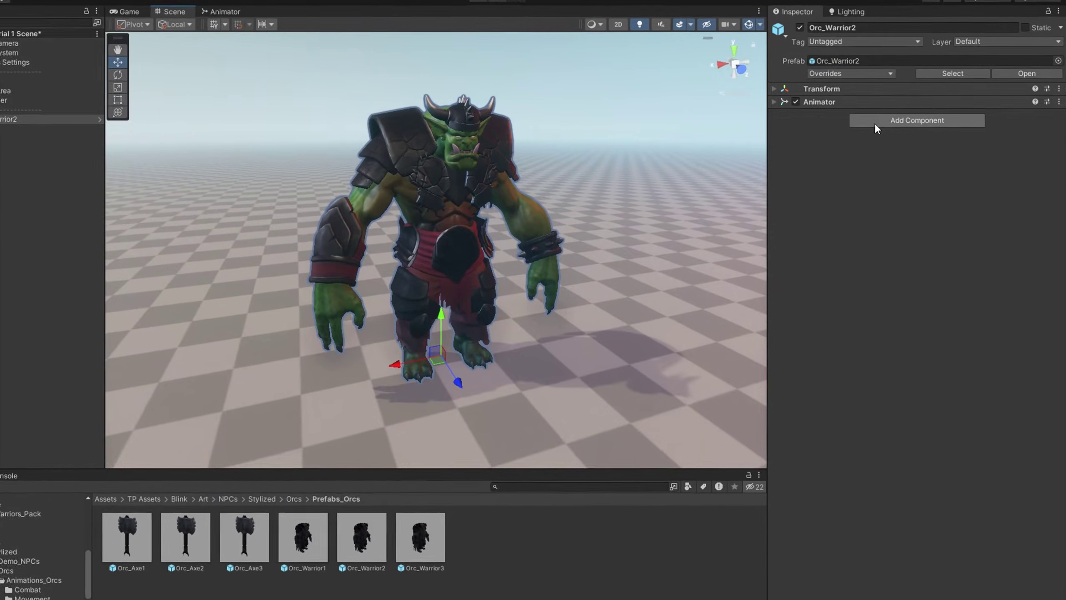
Add the FImpossible Creations Ragdoll Animator 2 component to Orc_Warrior2 and auto-find its required bones
{"action": "left_click", "coordinate": [891, 120]}
{"action": "left_click", "coordinate": [849, 208]}
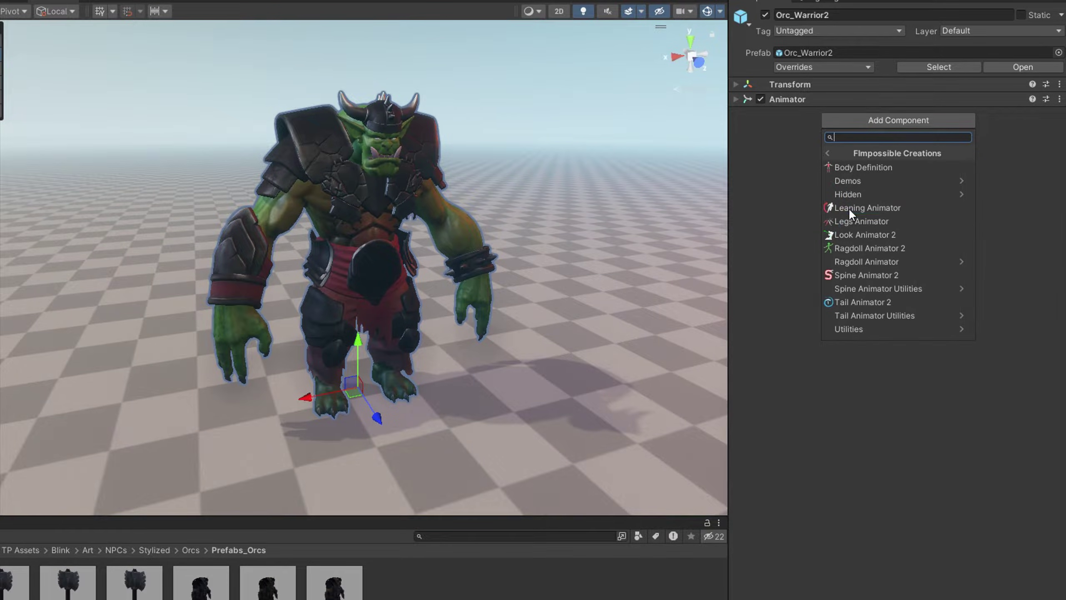
{"action": "left_click", "coordinate": [858, 248]}
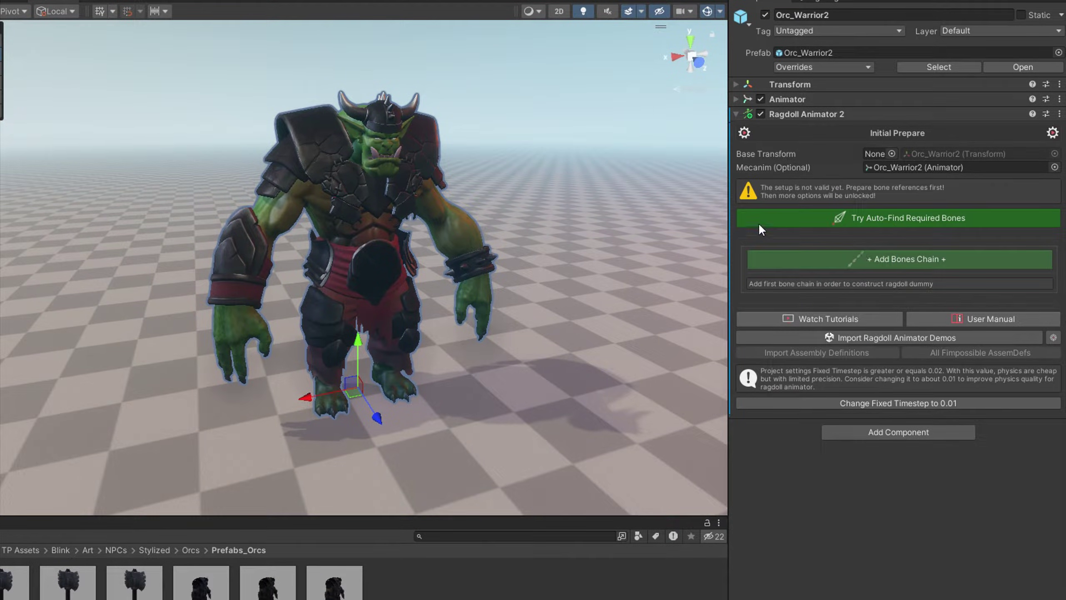
{"action": "left_click", "coordinate": [870, 217]}
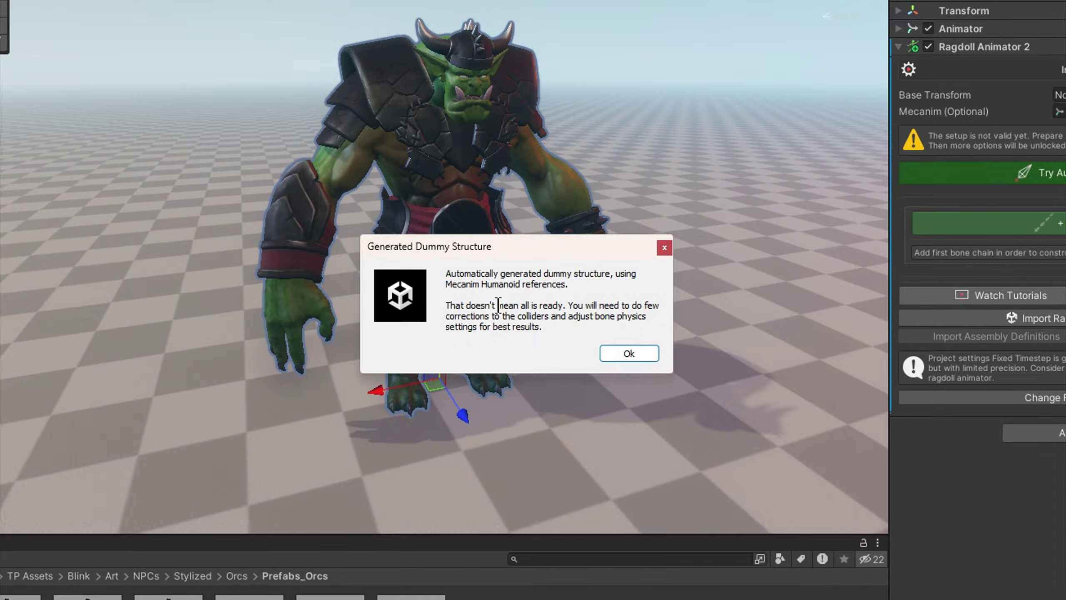
{"action": "left_click", "coordinate": [631, 355]}
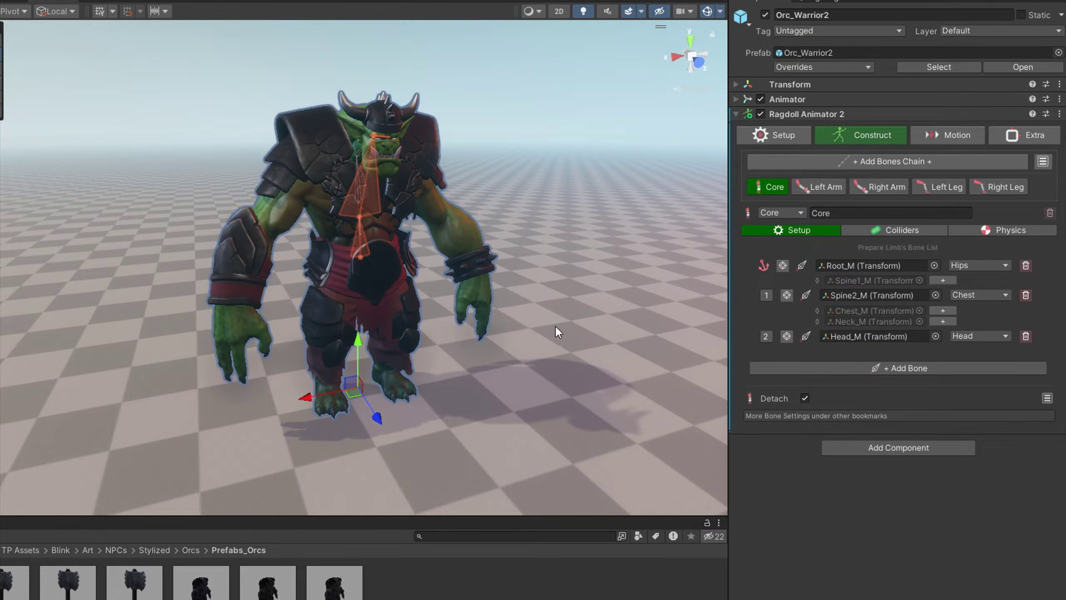
Show all bone chains at once and examine their generated colliders around the orc's body
{"action": "left_click", "coordinate": [759, 188]}
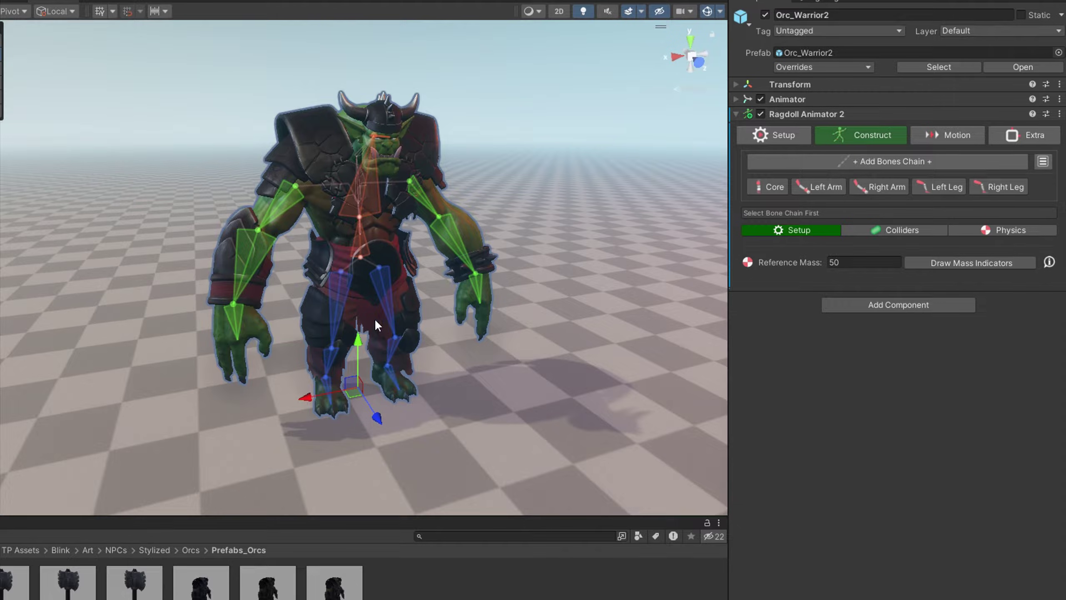
{"action": "left_click", "coordinate": [891, 229]}
{"action": "middle_click_drag", "start_coordinate": [482, 329], "coordinate": [474, 371]}
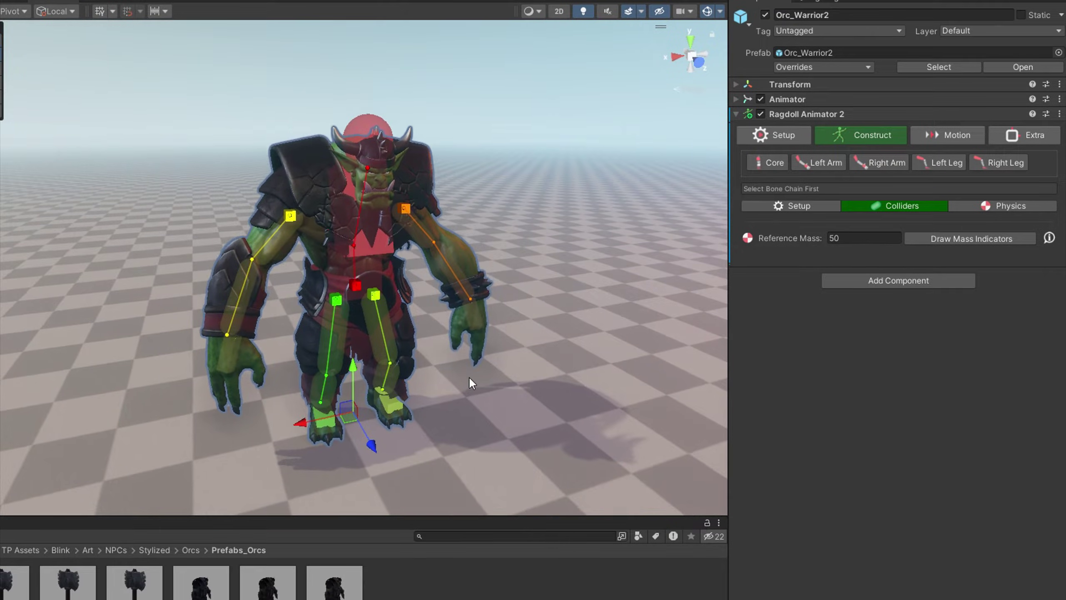
{"action": "scroll", "coordinate": [467, 379], "scroll_direction": "up", "scroll_amount": 4}
{"action": "mouse_move", "coordinate": [475, 392]}
{"action": "right_mouse_down"}
{"action": "mouse_move", "coordinate": [461, 397]}
{"action": "mouse_move", "coordinate": [472, 385]}
{"action": "right_mouse_up"}
{"action": "scroll", "coordinate": [465, 399], "scroll_direction": "up", "scroll_amount": 3}
{"action": "scroll", "coordinate": [468, 383], "scroll_direction": "down", "scroll_amount": 5}
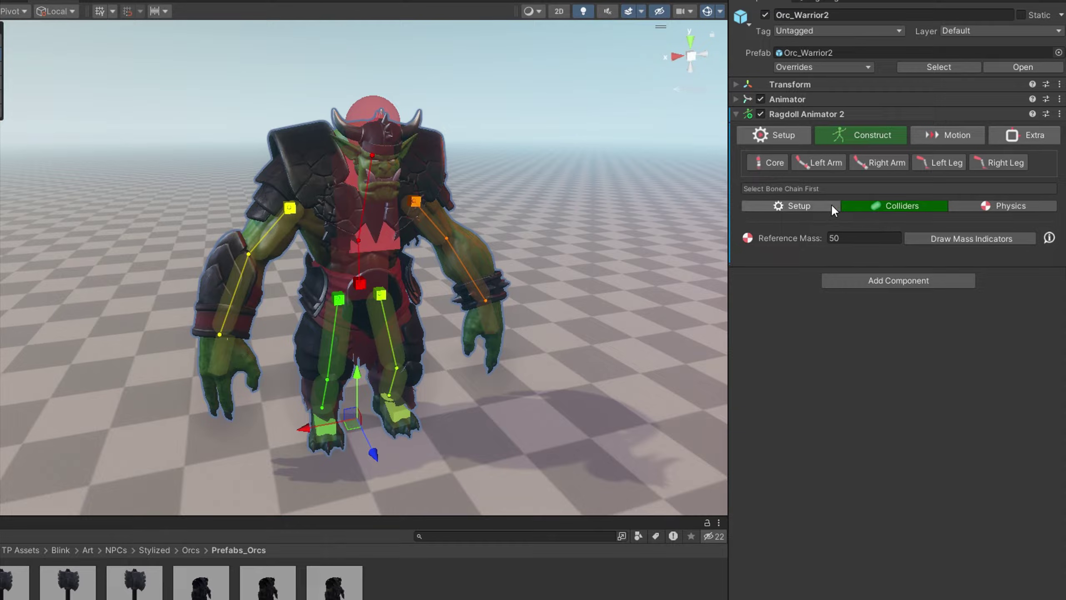
Review the bone lists of the core, leg and arm chains in the ragdoll's bone setup
{"action": "left_click", "coordinate": [800, 204]}
{"action": "left_click", "coordinate": [776, 186]}
{"action": "mouse_move", "coordinate": [608, 301]}
{"action": "right_mouse_down"}
{"action": "mouse_move", "coordinate": [597, 309]}
{"action": "mouse_move", "coordinate": [626, 304]}
{"action": "right_mouse_up"}
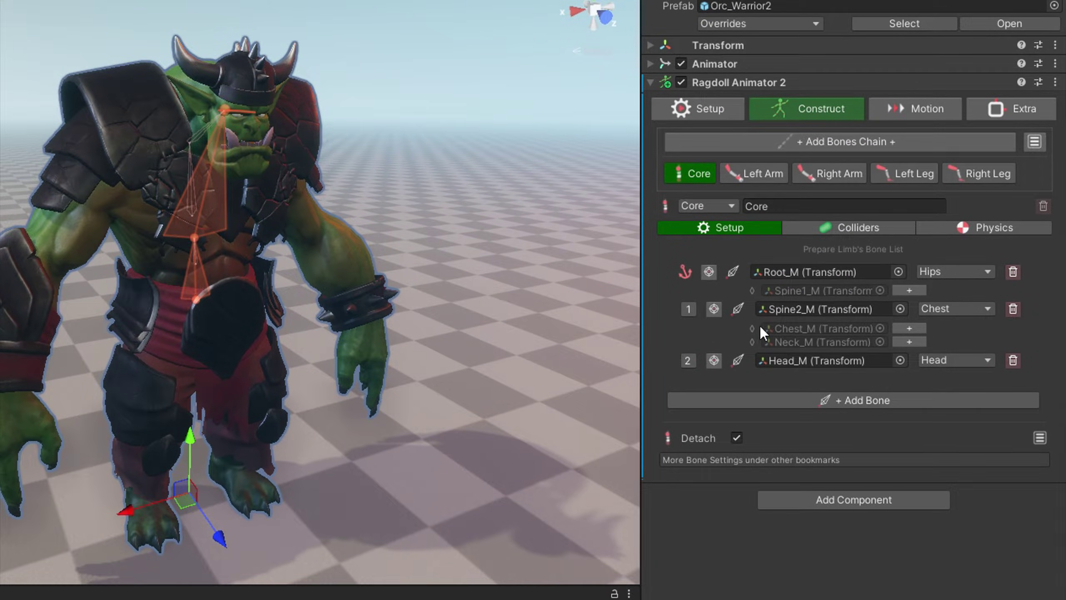
{"action": "left_click", "coordinate": [904, 175]}
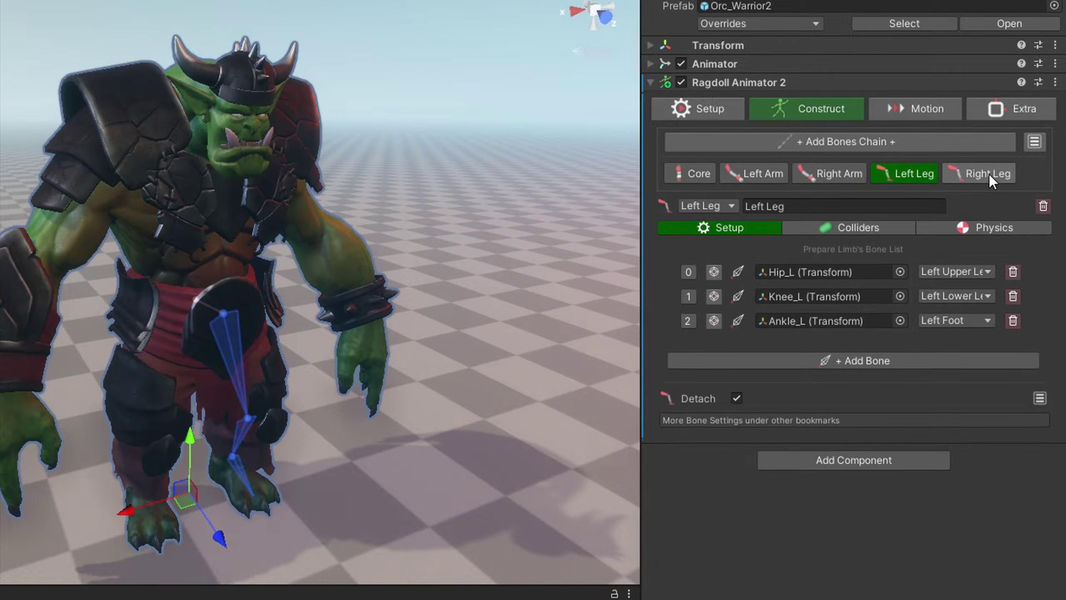
{"action": "left_click", "coordinate": [990, 174]}
{"action": "left_click", "coordinate": [919, 177]}
{"action": "left_click", "coordinate": [798, 176]}
{"action": "left_click", "coordinate": [718, 177]}
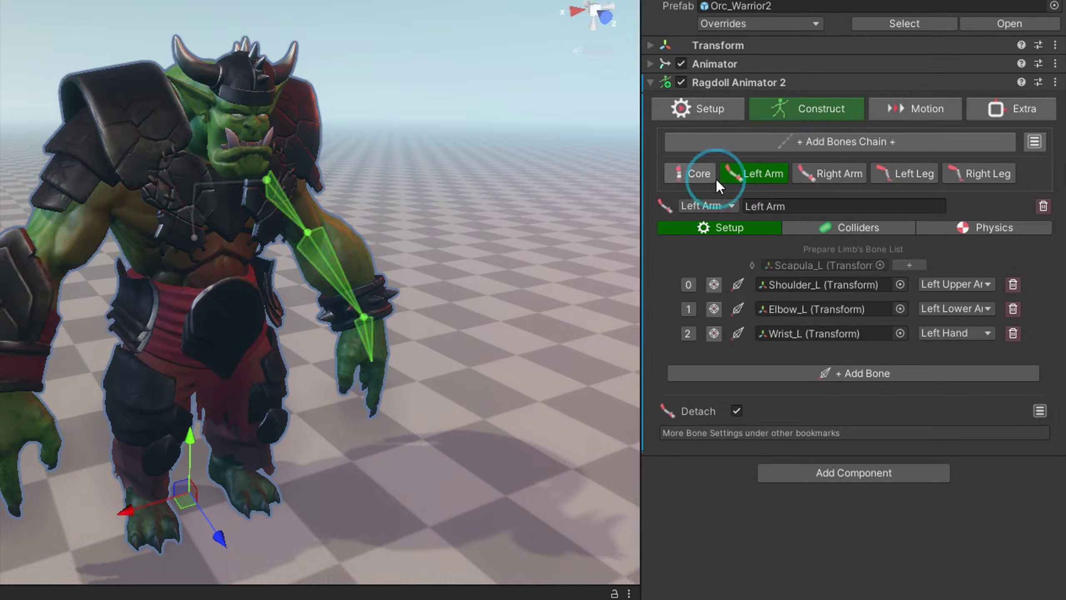
{"action": "left_click", "coordinate": [701, 172]}
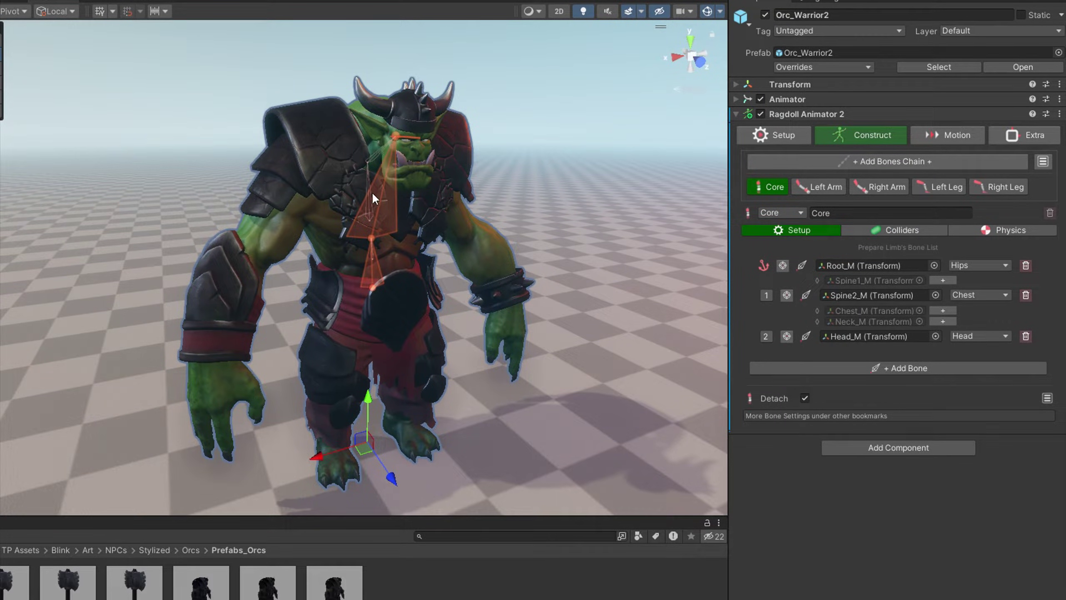
Add the skipped Spine1_M, Neck_M and Chest_M bones to the Core chain
{"action": "left_click", "coordinate": [943, 280]}
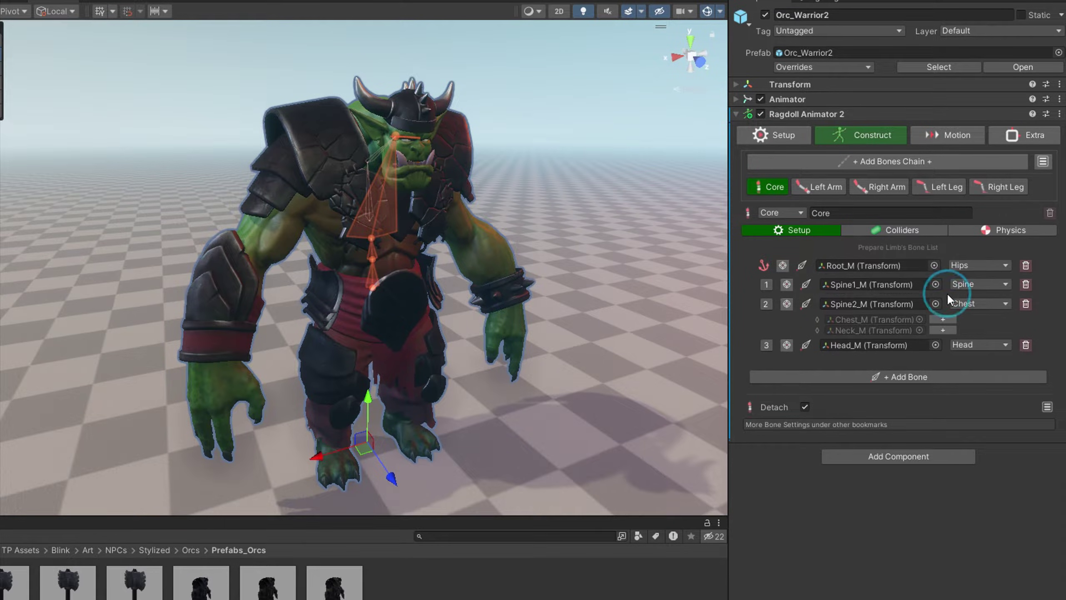
{"action": "left_click", "coordinate": [944, 329]}
{"action": "left_click", "coordinate": [951, 316]}
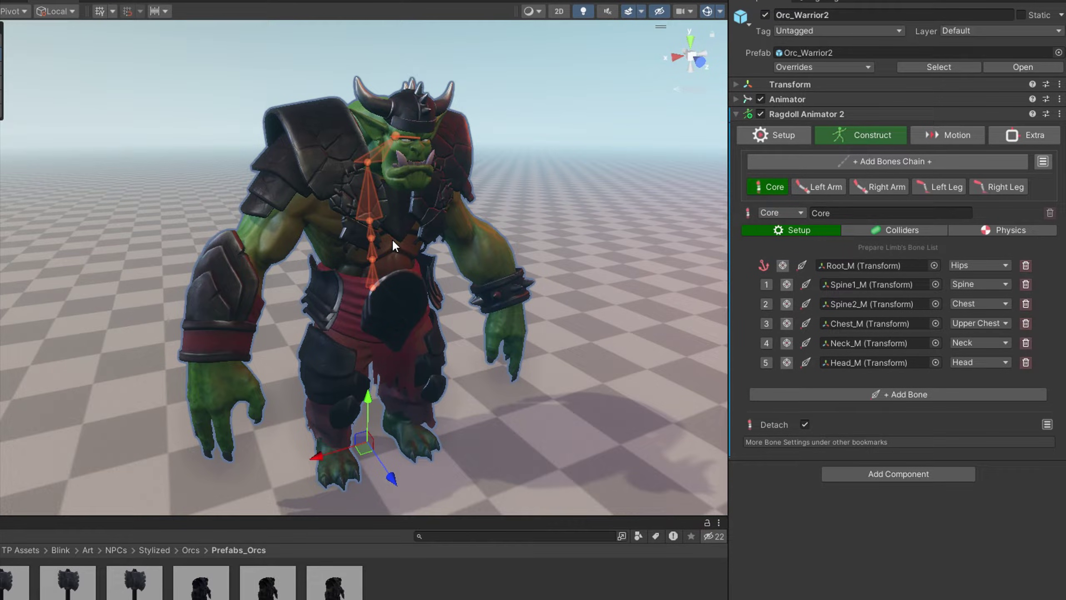
Check the Core chain's collider and physics settings, and return to its bone setup
{"action": "left_click", "coordinate": [875, 230]}
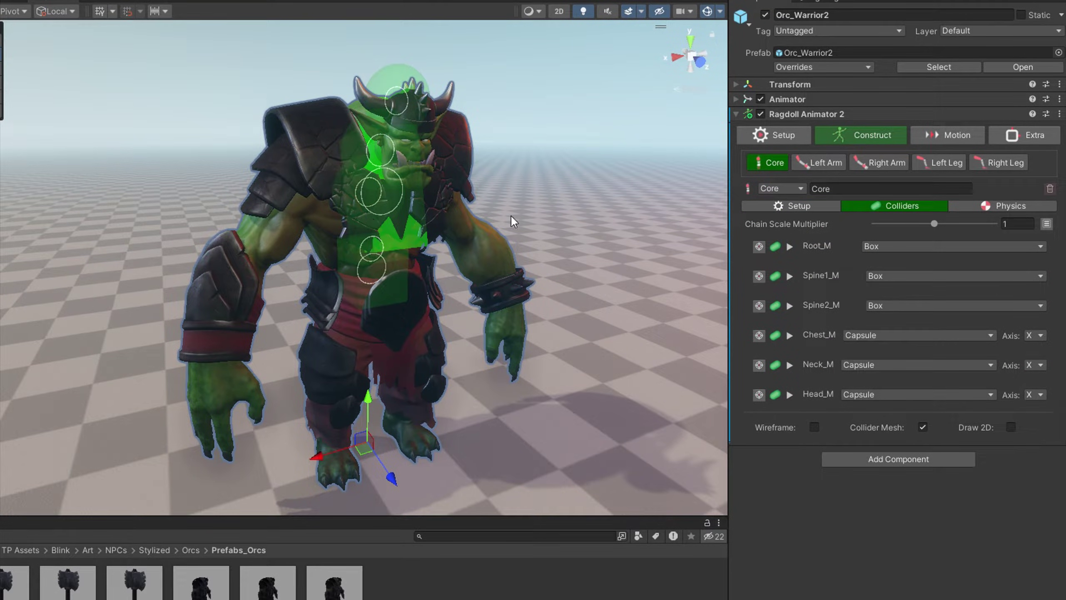
{"action": "left_click", "coordinate": [998, 206]}
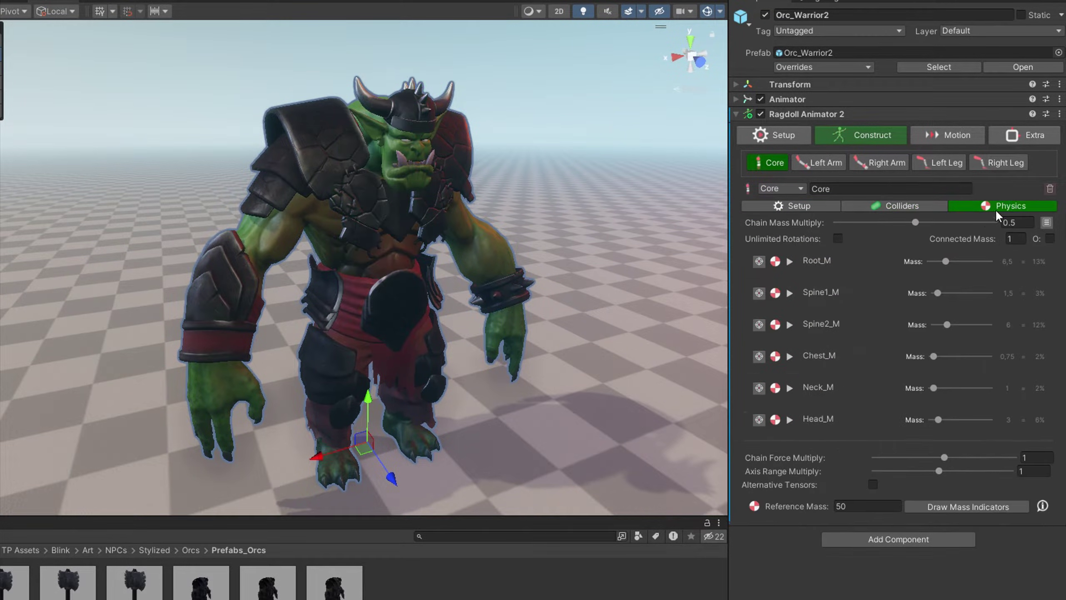
{"action": "left_click", "coordinate": [814, 207]}
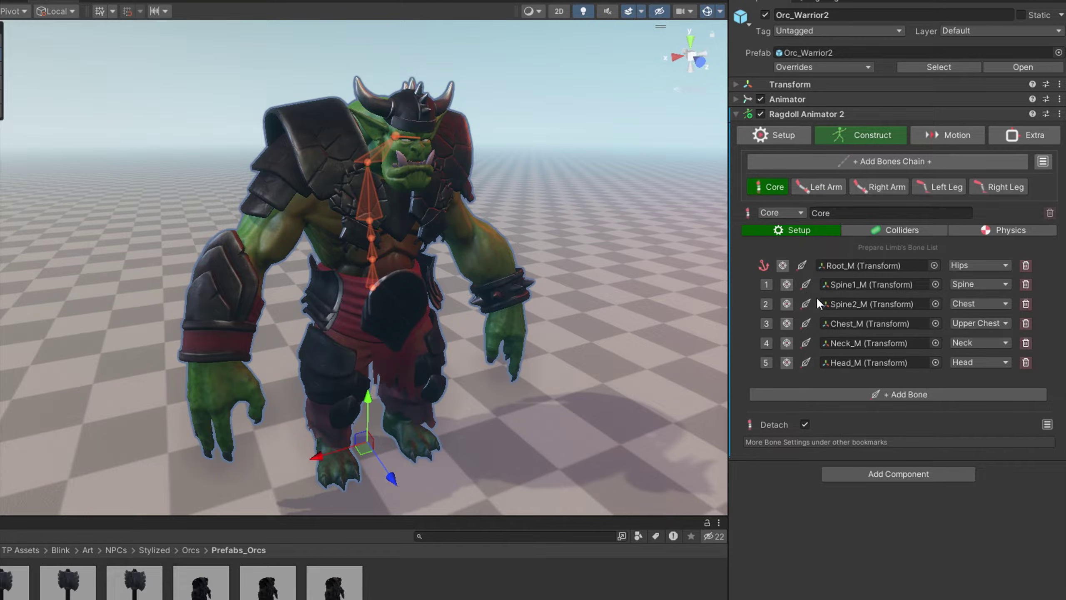
Remove the Spine1_M, Chest_M and Neck_M bones from the Core chain
{"action": "left_click", "coordinate": [1025, 283]}
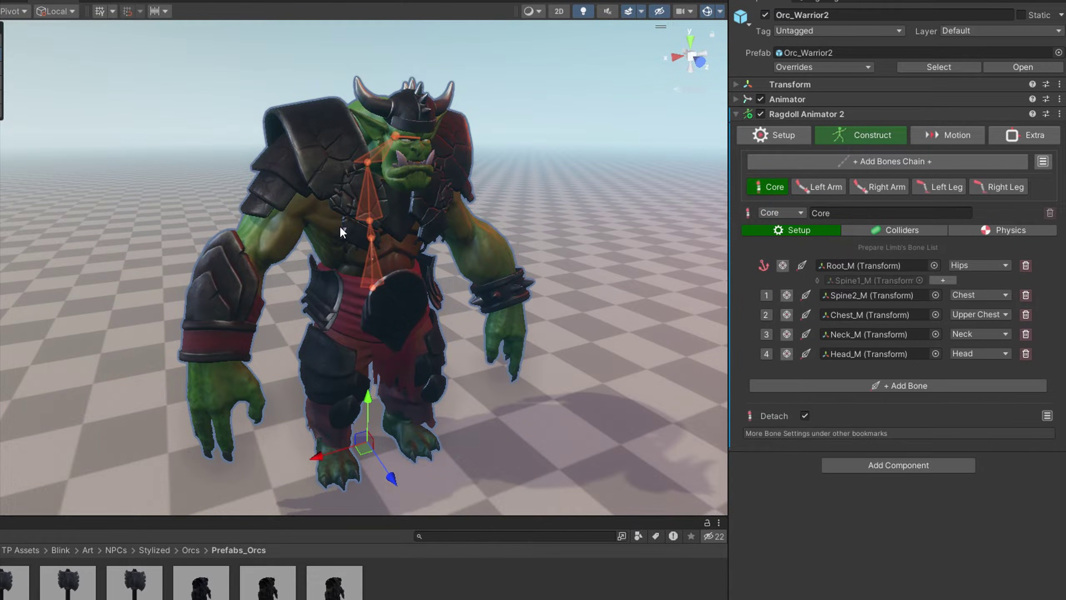
{"action": "left_click", "coordinate": [1026, 315]}
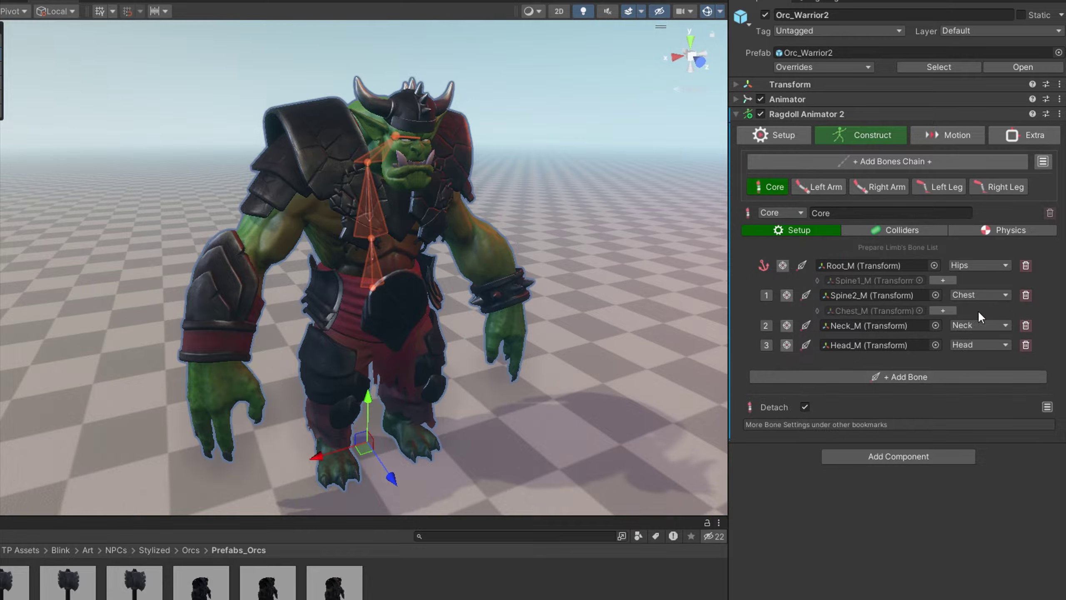
{"action": "left_click", "coordinate": [1026, 326]}
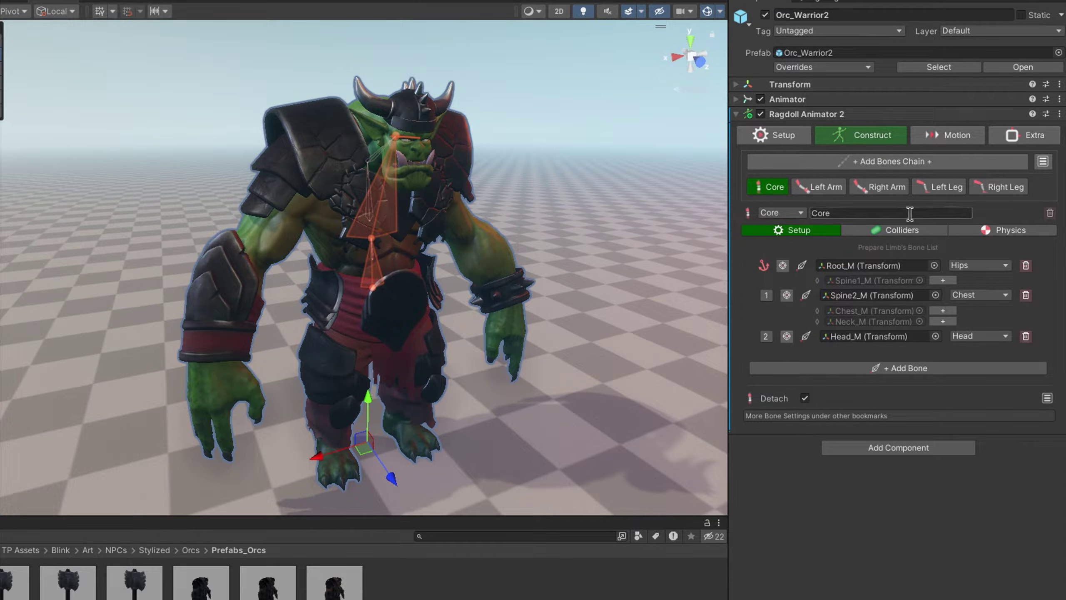
Remove the ankle bones Ankle_L and Ankle_R from the left and right leg chains
{"action": "left_click", "coordinate": [940, 187]}
{"action": "left_click_drag", "start_coordinate": [642, 350], "coordinate": [634, 355], "text": "alt"}
{"action": "right_click_drag", "start_coordinate": [633, 354], "coordinate": [617, 368]}
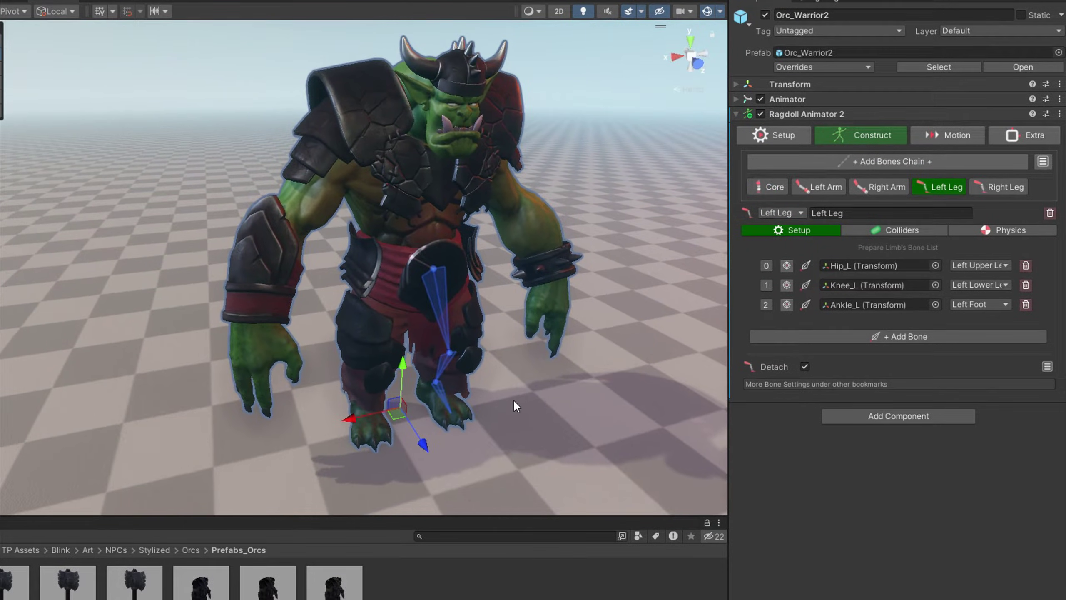
{"action": "left_click", "coordinate": [1026, 304]}
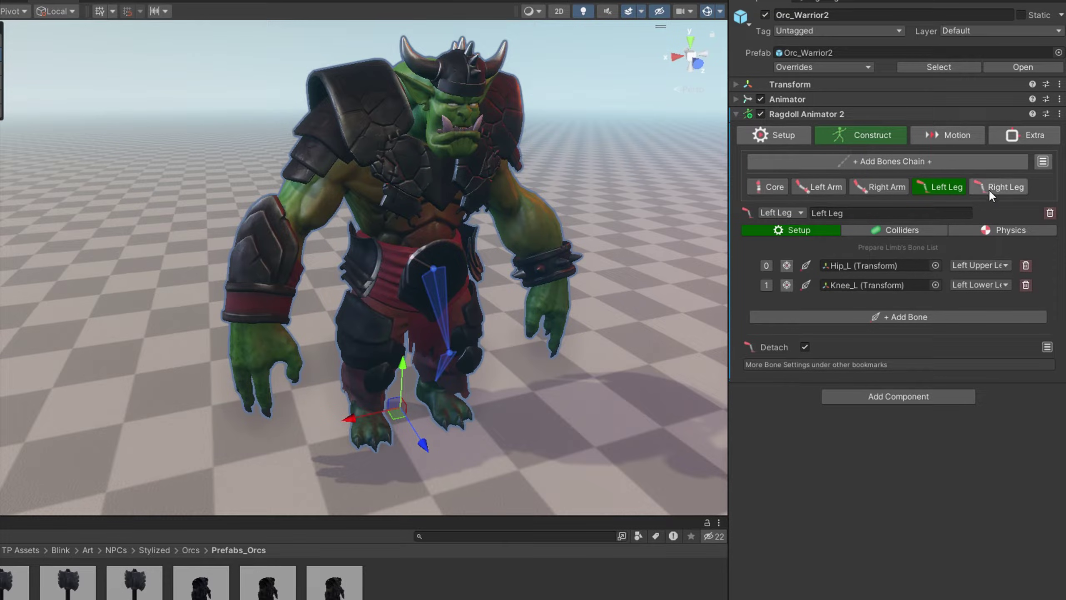
{"action": "left_click", "coordinate": [995, 188]}
{"action": "left_click", "coordinate": [1026, 304]}
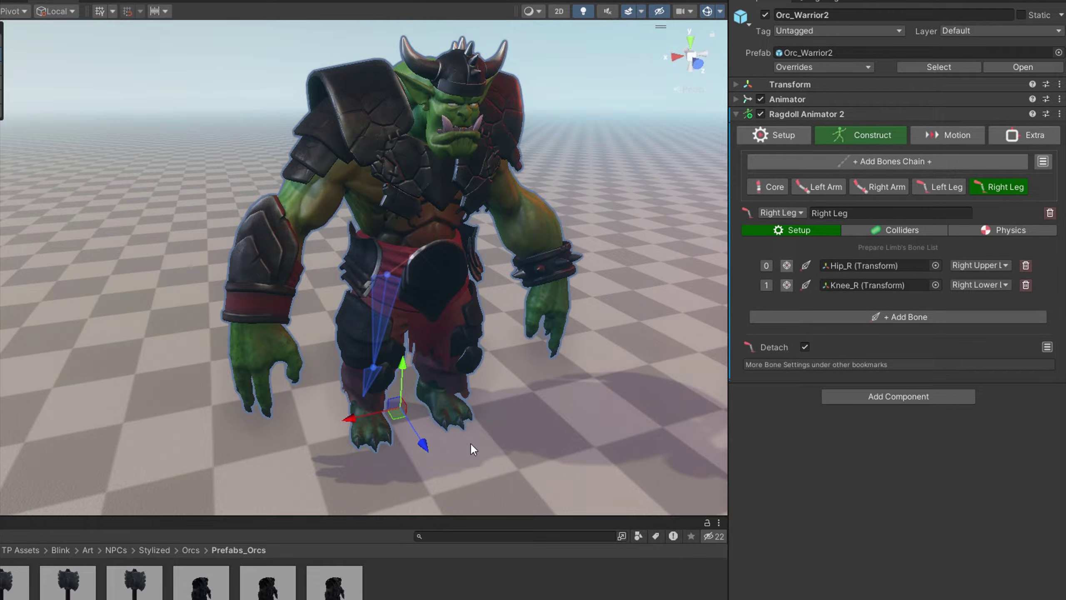
Remove the wrist bones Wrist_R and Wrist_L from the right and left arm chains
{"action": "left_click", "coordinate": [884, 186]}
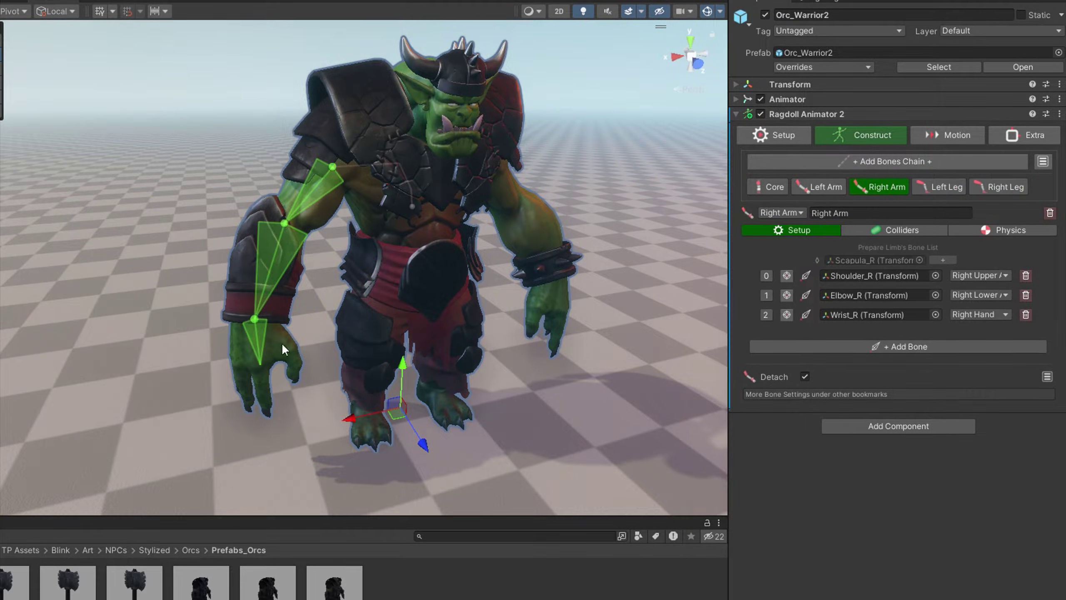
{"action": "left_click", "coordinate": [1026, 314]}
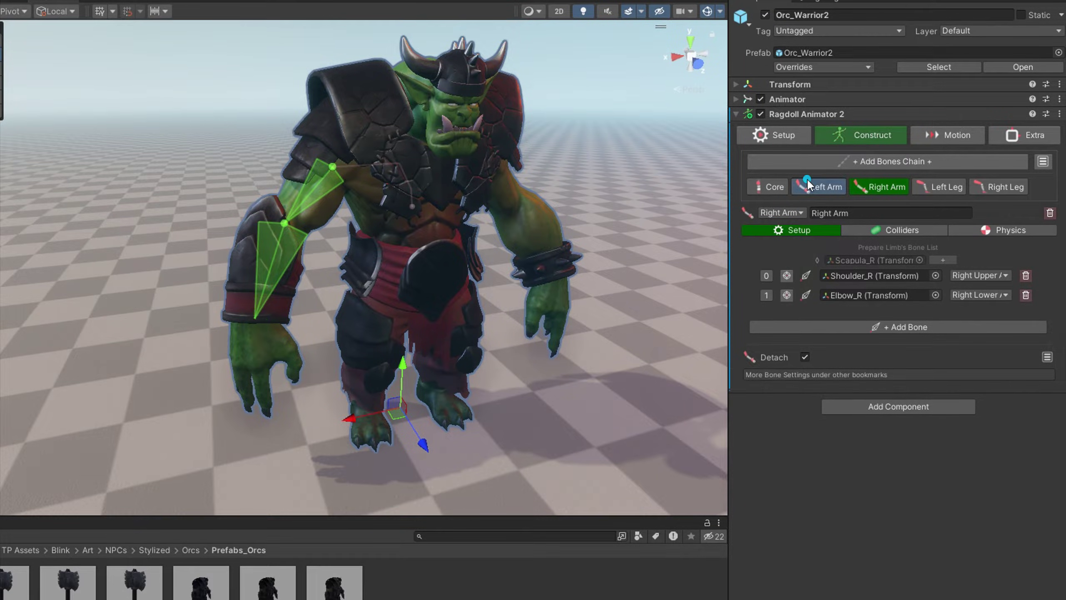
{"action": "left_click", "coordinate": [821, 186]}
{"action": "left_click", "coordinate": [1026, 314]}
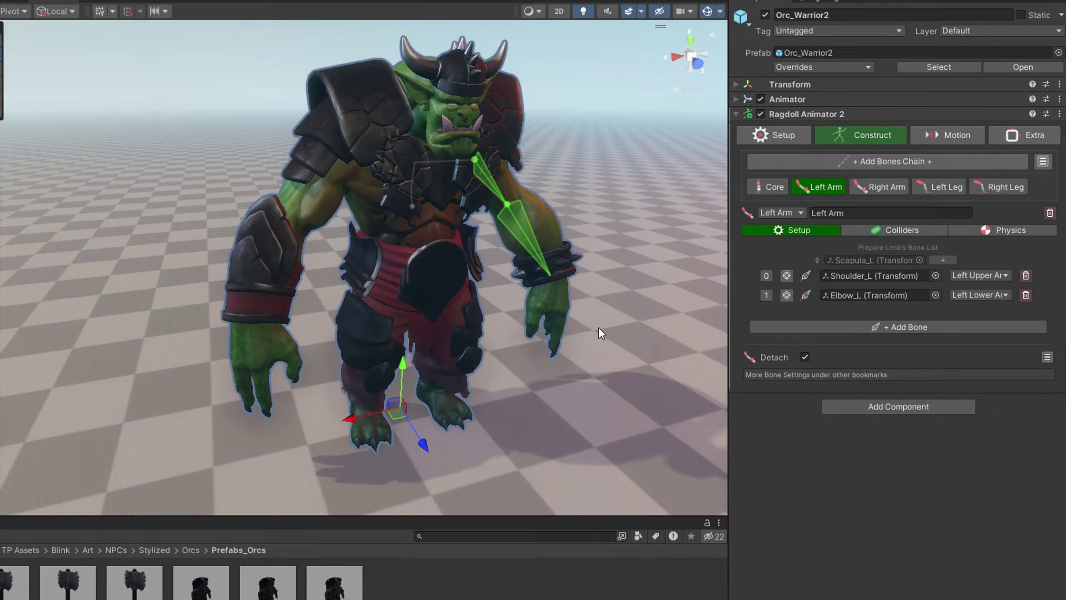
Add the Wrist_L hand bone and the Scapula_L shoulder bone to the left arm chain
{"action": "left_click", "coordinate": [867, 326]}
{"action": "left_click", "coordinate": [943, 259]}
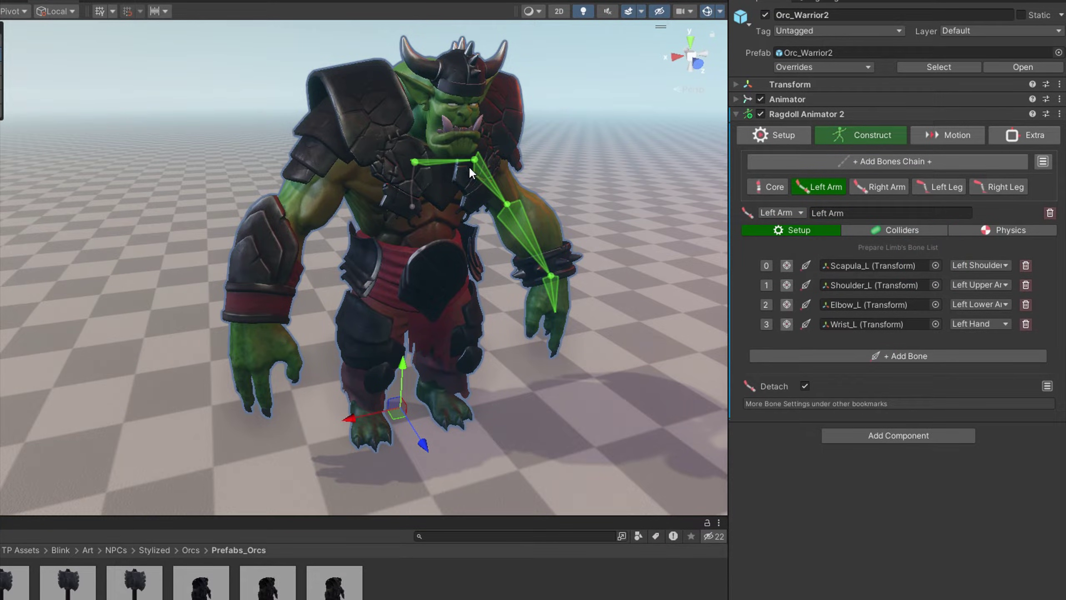
{"action": "middle_click_drag", "start_coordinate": [501, 245], "coordinate": [410, 288]}
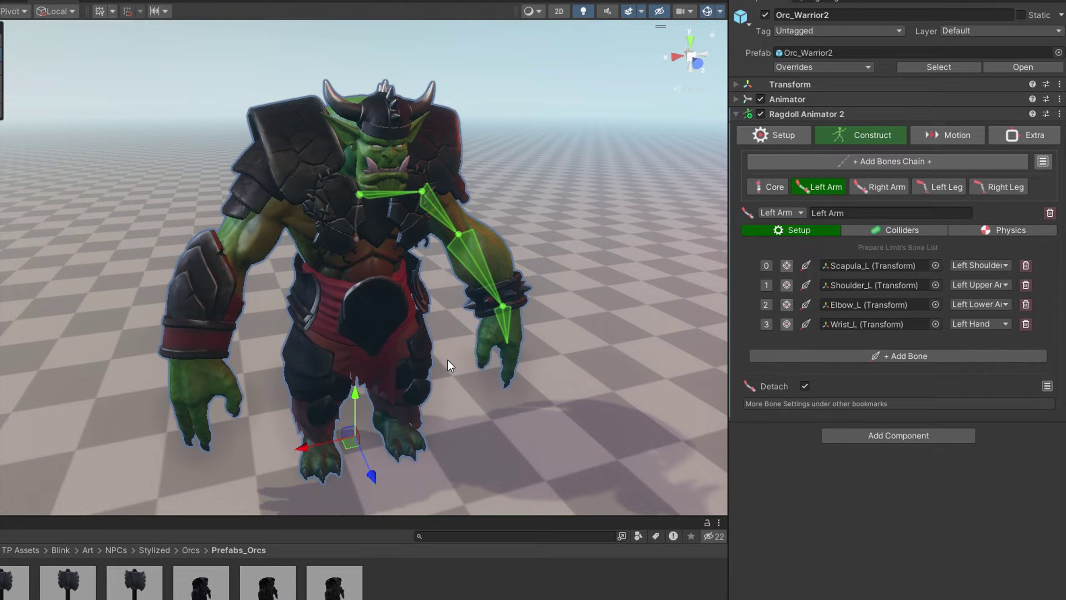
Reset the Ragdoll Animator 2 component, auto-find the required bones again and accept the generated dummy structure
{"action": "right_click", "coordinate": [821, 114]}
{"action": "left_click", "coordinate": [850, 127]}
{"action": "left_click", "coordinate": [896, 196]}
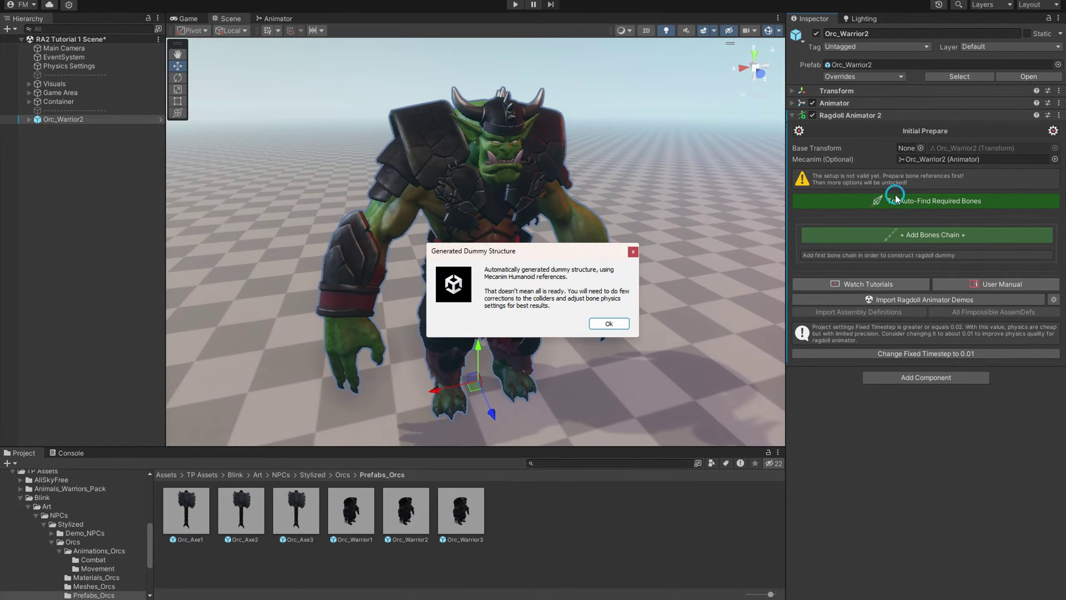
{"action": "left_click", "coordinate": [608, 324]}
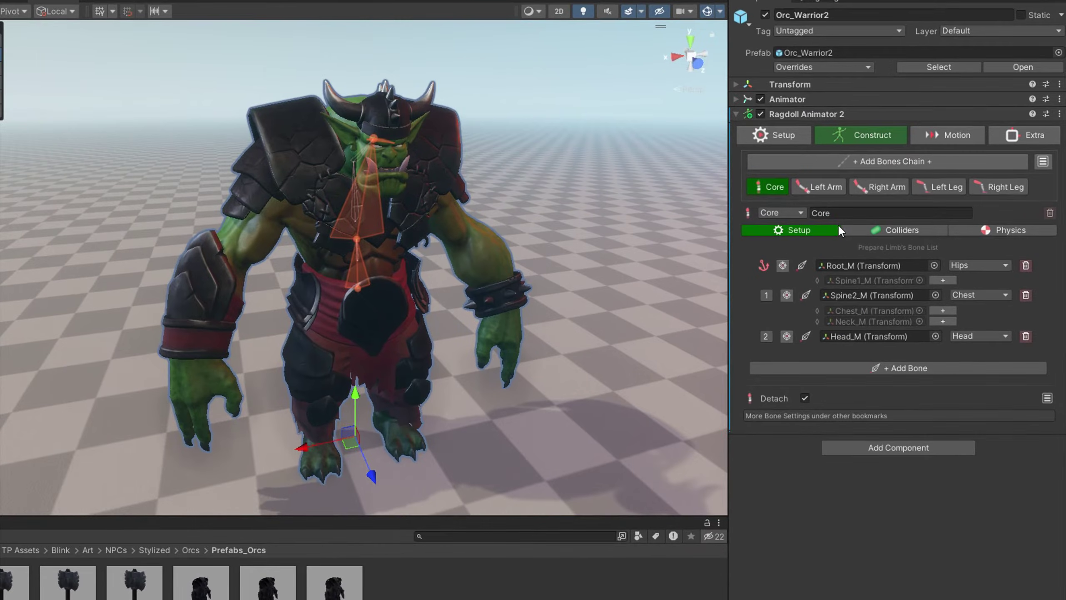
Show the Core chain's colliders, try a larger Chain Scale Multiplier and restore it to 1
{"action": "left_click", "coordinate": [862, 227]}
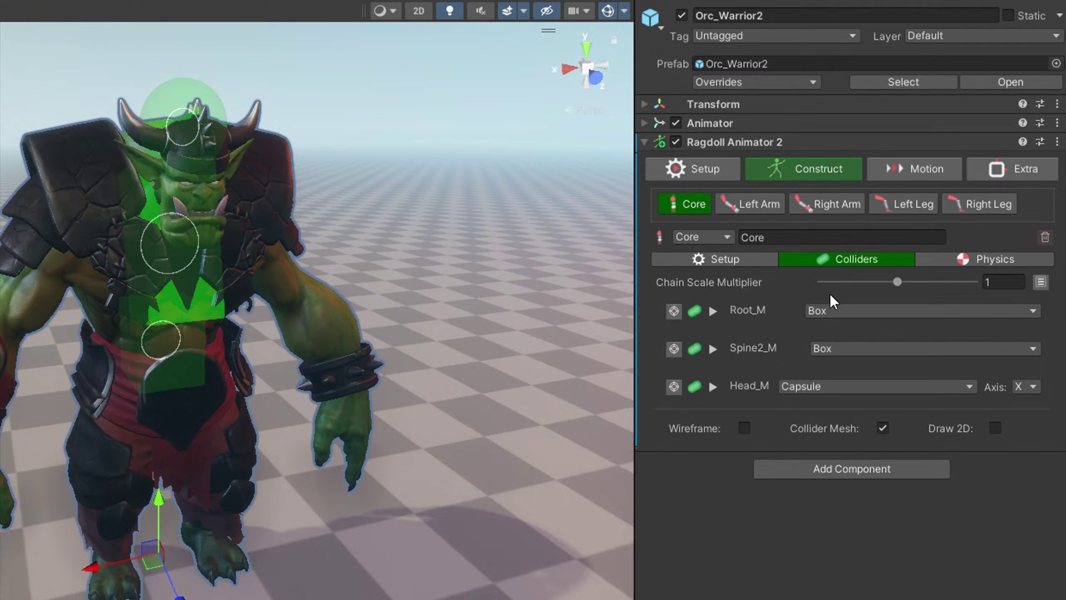
{"action": "left_click_drag", "start_coordinate": [893, 281], "coordinate": [949, 277]}
{"action": "left_click", "coordinate": [1013, 281]}
{"action": "type", "text": "1"}
{"action": "left_click", "coordinate": [875, 311]}
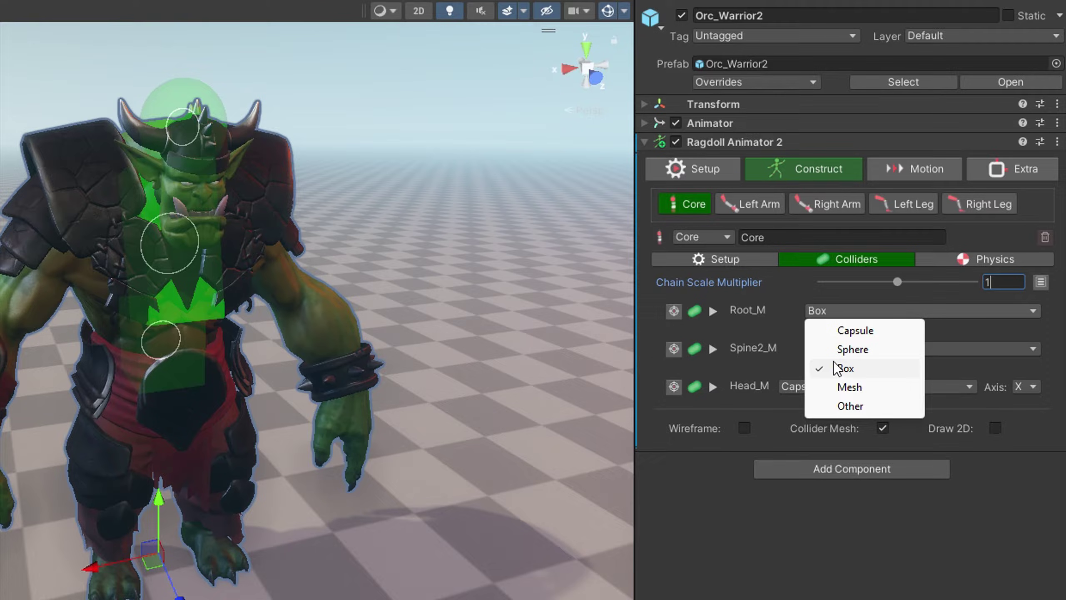
{"action": "left_click", "coordinate": [746, 334]}
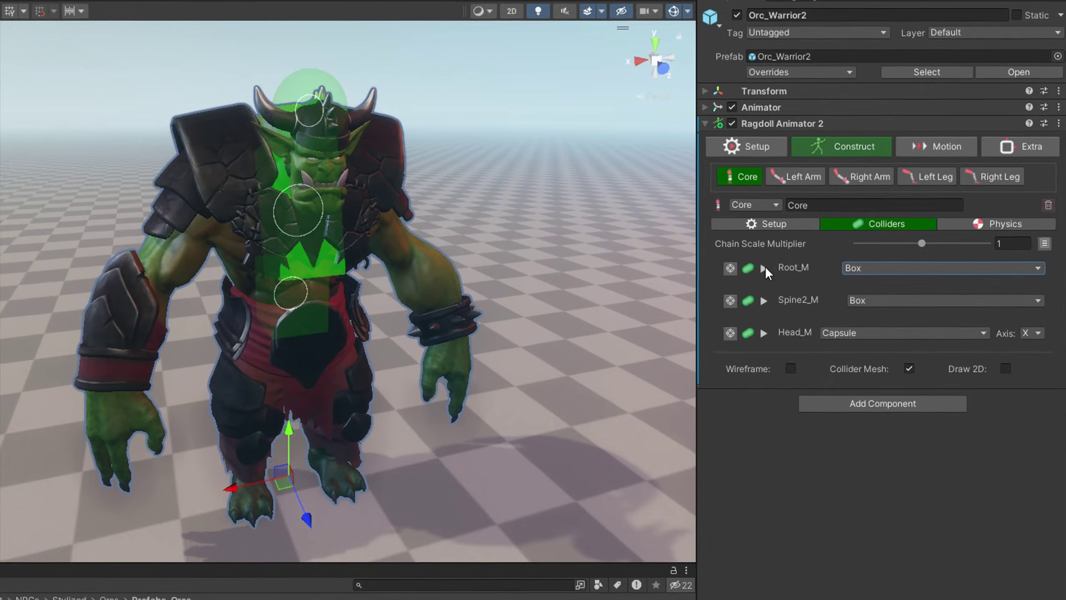
Expand Root_M's collider parameters and shift its box collider's center along Z to about 0.019
{"action": "left_click", "coordinate": [712, 311]}
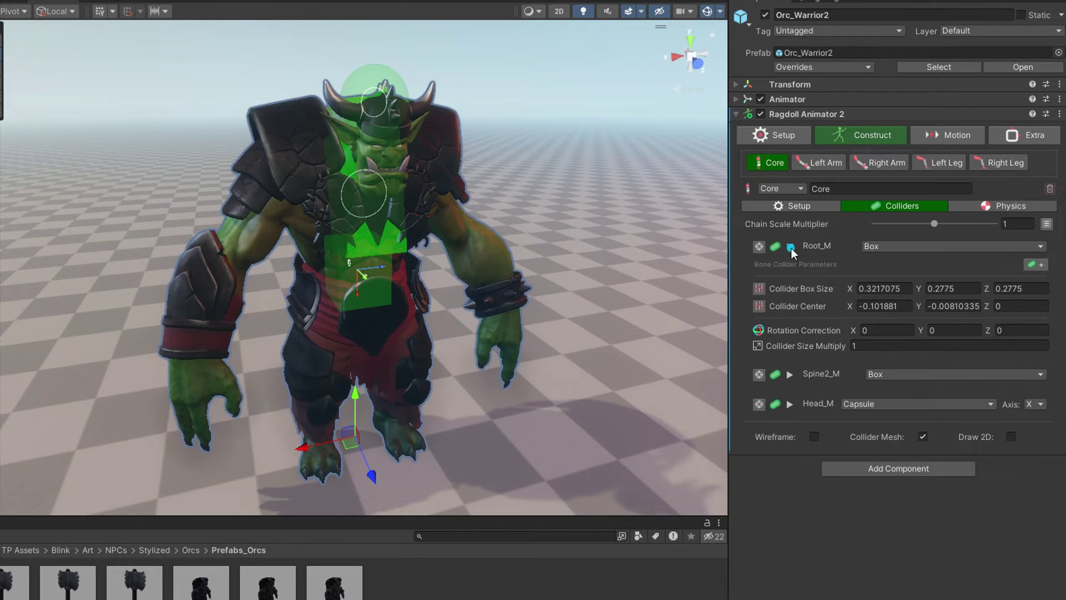
{"action": "left_click", "coordinate": [791, 246]}
{"action": "left_click", "coordinate": [791, 247]}
{"action": "scroll", "coordinate": [489, 303], "scroll_direction": "up", "scroll_amount": 10}
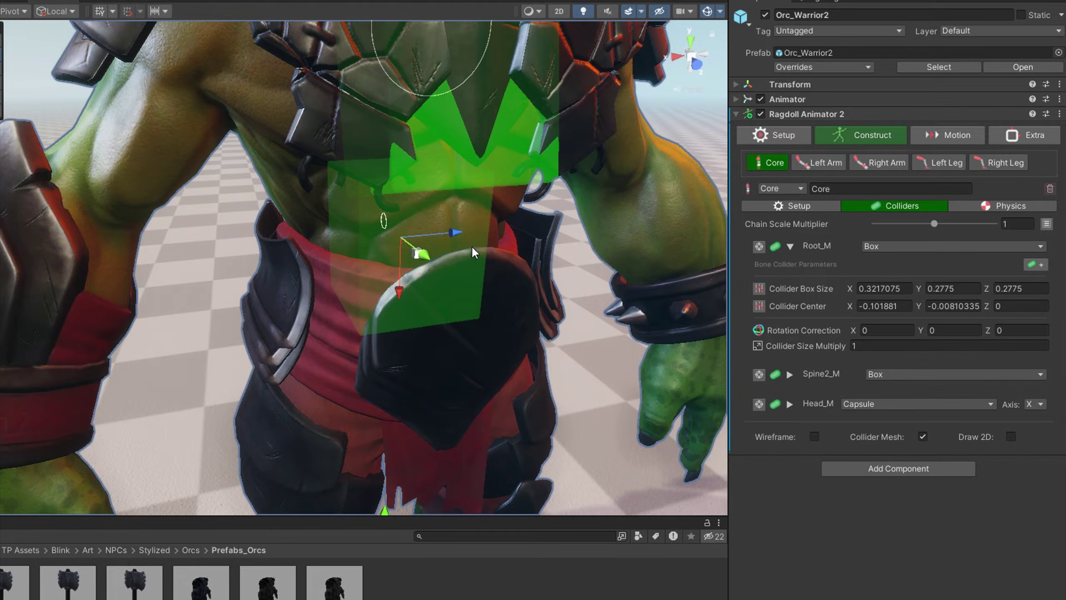
{"action": "mouse_move", "coordinate": [455, 232]}
{"action": "left_mouse_down"}
{"action": "mouse_move", "coordinate": [505, 229]}
{"action": "mouse_move", "coordinate": [416, 239]}
{"action": "mouse_move", "coordinate": [460, 250]}
{"action": "left_mouse_up"}
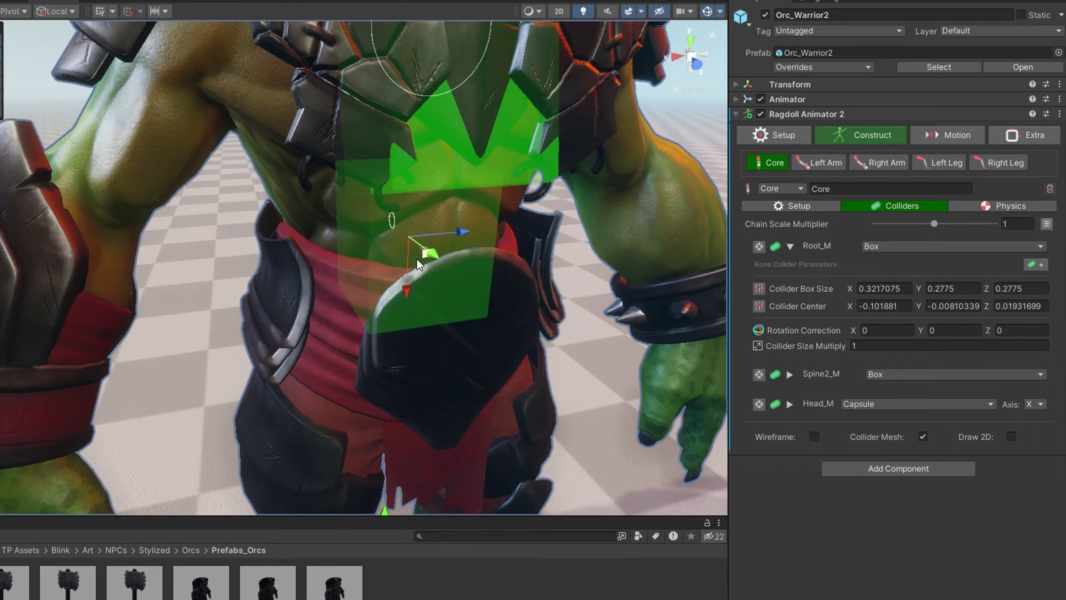
Scale the Root_M box collider in the scene to about 0.434 on Y and 0.417 on Z
{"action": "left_click", "coordinate": [424, 253]}
{"action": "key", "text": "d"}
{"action": "right_click_drag", "start_coordinate": [502, 232], "coordinate": [412, 240]}
{"action": "mouse_move", "coordinate": [485, 251]}
{"action": "left_mouse_down"}
{"action": "mouse_move", "coordinate": [600, 266]}
{"action": "mouse_move", "coordinate": [482, 252]}
{"action": "left_mouse_up"}
{"action": "left_click_drag", "start_coordinate": [378, 269], "coordinate": [365, 294]}
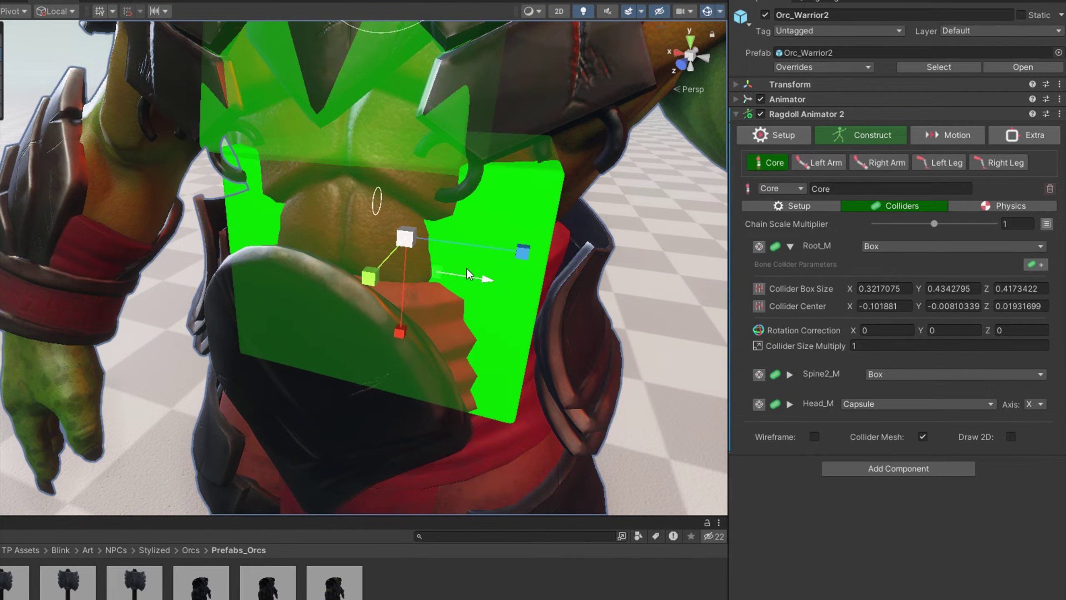
Lower the Root_M box collider, setting its X size to 0.33 and its X center to -0.05
{"action": "left_click", "coordinate": [460, 274]}
{"action": "left_click_drag", "start_coordinate": [403, 328], "coordinate": [415, 366]}
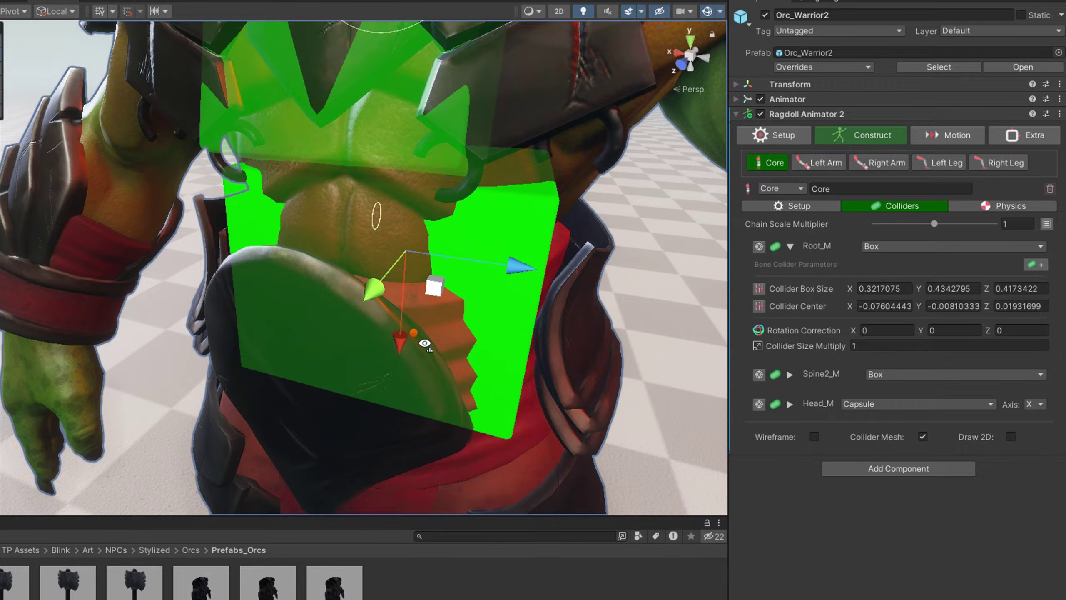
{"action": "right_click_drag", "start_coordinate": [423, 341], "coordinate": [527, 338]}
{"action": "key", "text": "a"}
{"action": "mouse_move", "coordinate": [852, 286]}
{"action": "left_mouse_down"}
{"action": "mouse_move", "coordinate": [835, 286]}
{"action": "mouse_move", "coordinate": [850, 284]}
{"action": "mouse_move", "coordinate": [845, 300]}
{"action": "left_mouse_up"}
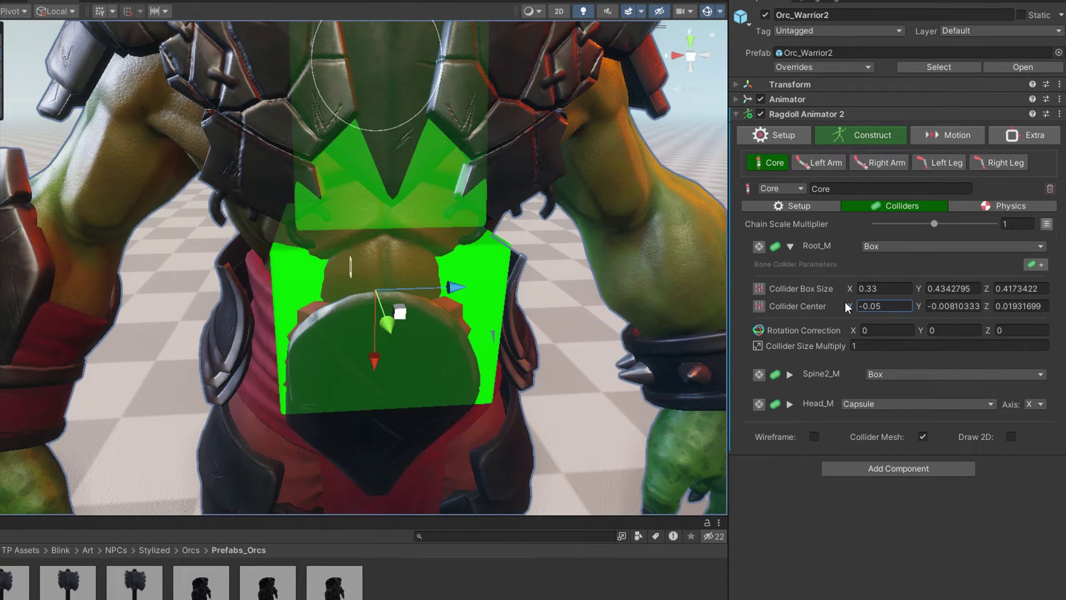
Show Root_M's box size as sliders with maximum value 1 and set X 0.367, Y 0.646 and Z 0.578
{"action": "left_click", "coordinate": [759, 289]}
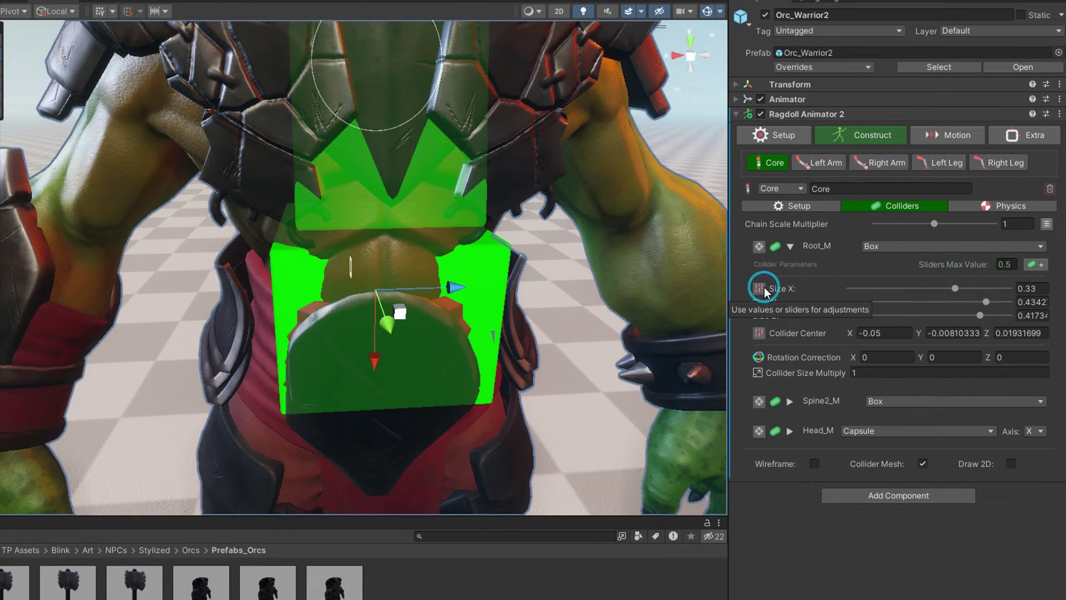
{"action": "left_click_drag", "start_coordinate": [962, 289], "coordinate": [966, 310]}
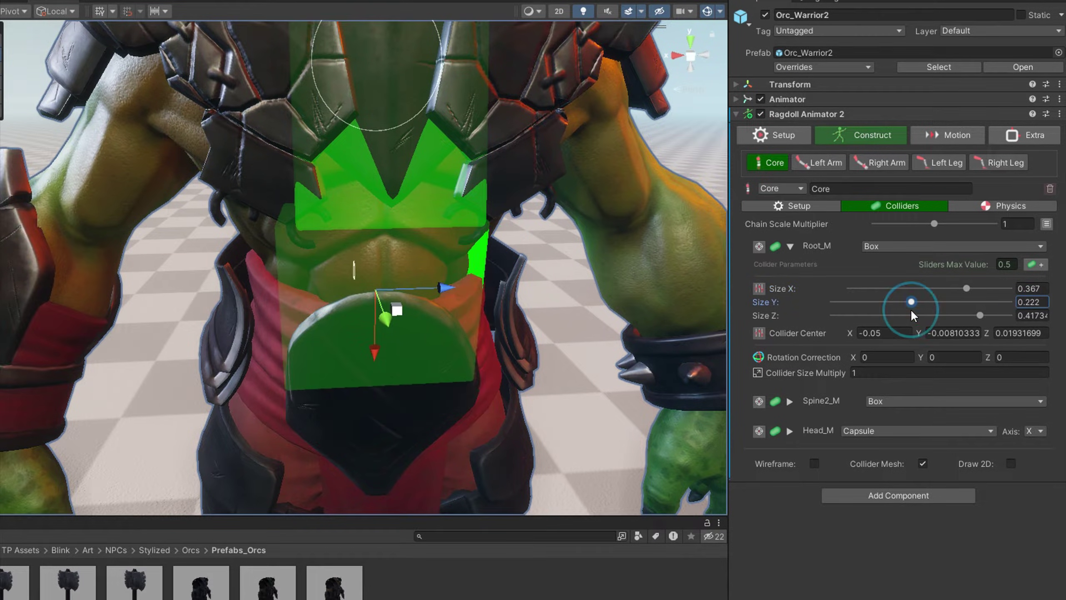
{"action": "left_click_drag", "start_coordinate": [911, 311], "coordinate": [1014, 309]}
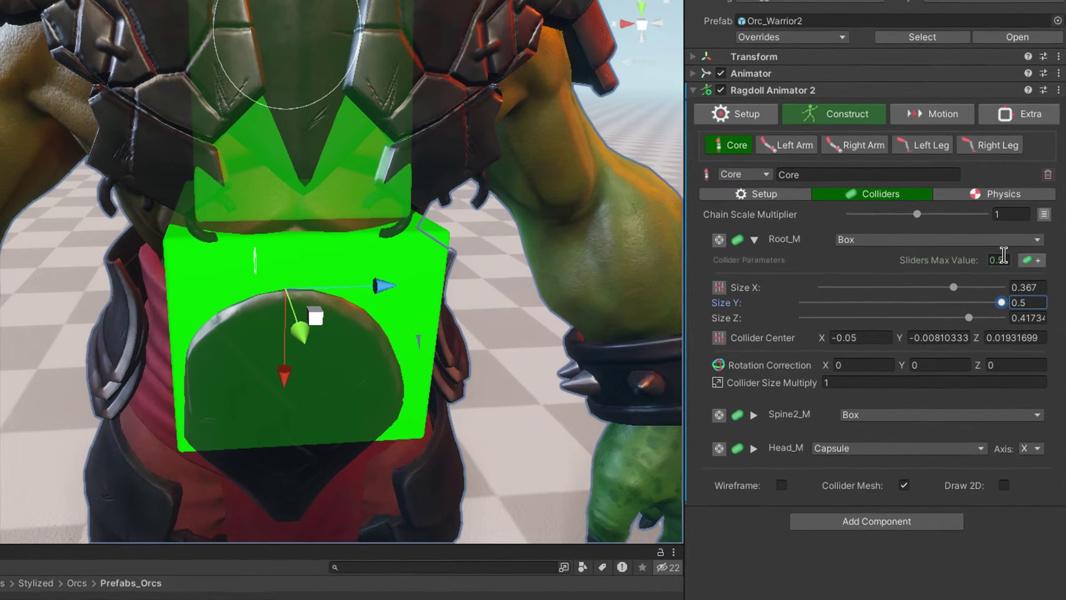
{"action": "left_click", "coordinate": [1006, 264]}
{"action": "type", "text": "1"}
{"action": "mouse_move", "coordinate": [922, 301]}
{"action": "left_mouse_down"}
{"action": "mouse_move", "coordinate": [952, 305]}
{"action": "mouse_move", "coordinate": [918, 301]}
{"action": "mouse_move", "coordinate": [951, 313]}
{"action": "mouse_move", "coordinate": [936, 316]}
{"action": "left_mouse_up"}
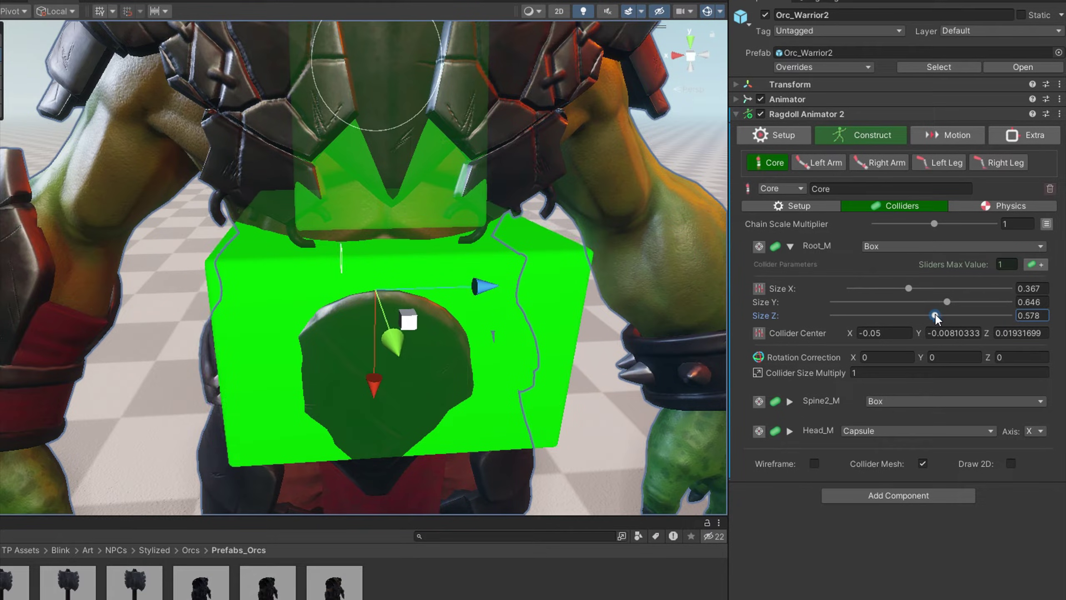
Compare the Wireframe and Draw 2D collider displays around the orc, finishing with only Collider Mesh enabled
{"action": "right_click_drag", "start_coordinate": [561, 334], "coordinate": [528, 326]}
{"action": "key", "text": "s"}
{"action": "key", "text": "w"}
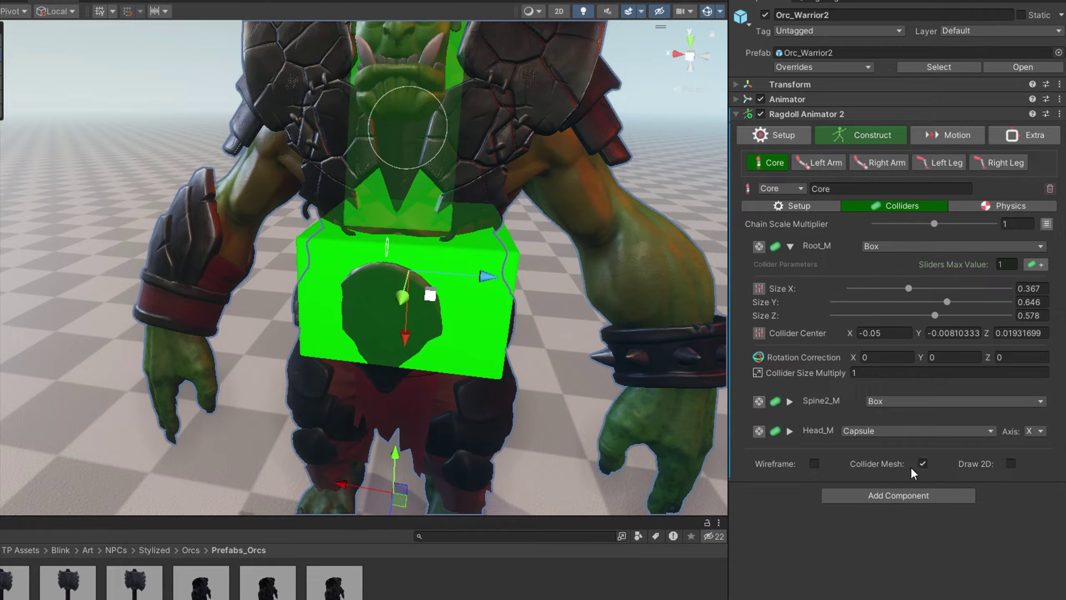
{"action": "right_click_drag", "start_coordinate": [535, 351], "coordinate": [496, 311]}
{"action": "left_click", "coordinate": [881, 469]}
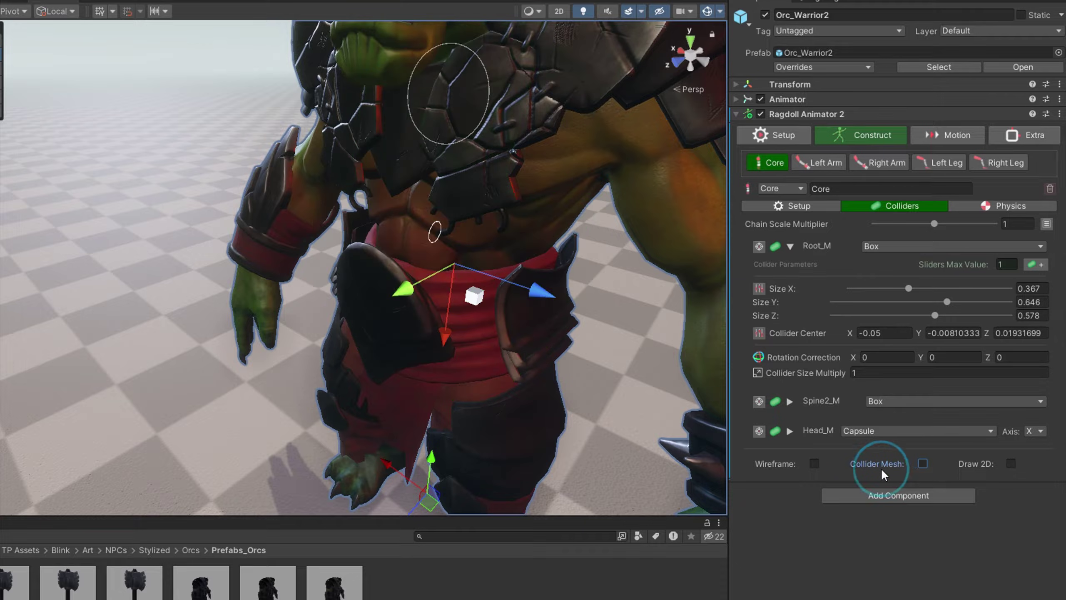
{"action": "left_click", "coordinate": [820, 462]}
{"action": "right_click_drag", "start_coordinate": [549, 424], "coordinate": [558, 397]}
{"action": "left_click", "coordinate": [815, 464]}
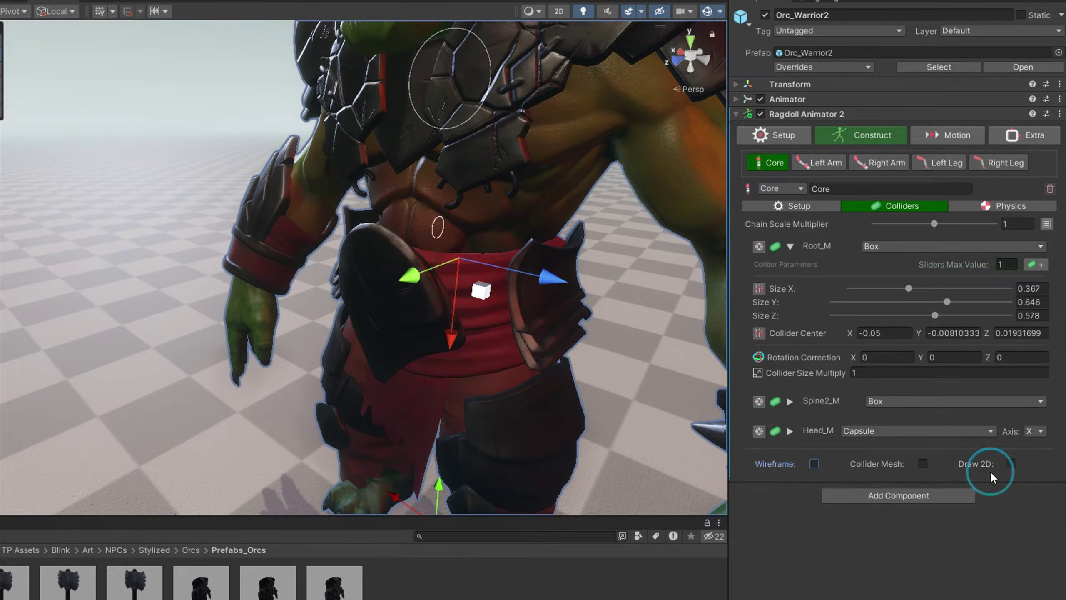
{"action": "left_click", "coordinate": [1012, 463]}
{"action": "mouse_move", "coordinate": [571, 346]}
{"action": "right_mouse_down"}
{"action": "mouse_move", "coordinate": [357, 350]}
{"action": "mouse_move", "coordinate": [537, 303]}
{"action": "mouse_move", "coordinate": [574, 317]}
{"action": "right_mouse_up"}
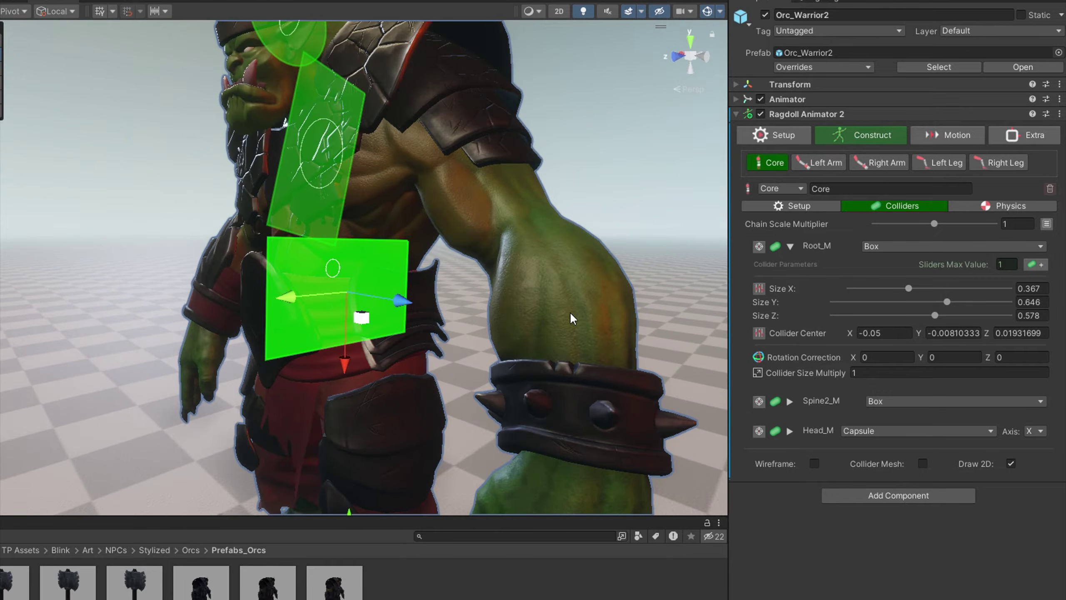
{"action": "right_click_drag", "start_coordinate": [609, 182], "coordinate": [704, 261]}
{"action": "left_click", "coordinate": [923, 463]}
{"action": "left_click", "coordinate": [1011, 463]}
Resize Root_M's box collider to about 0.538 on Y and 0.549 on Z, and shift its Y center to about 0.02
{"action": "right_click_drag", "start_coordinate": [584, 298], "coordinate": [617, 296]}
{"action": "left_click", "coordinate": [452, 295]}
{"action": "left_click_drag", "start_coordinate": [515, 277], "coordinate": [510, 277]}
{"action": "mouse_move", "coordinate": [587, 277]}
{"action": "right_mouse_down"}
{"action": "mouse_move", "coordinate": [660, 278]}
{"action": "mouse_move", "coordinate": [685, 252]}
{"action": "right_mouse_up"}
{"action": "left_click_drag", "start_coordinate": [603, 254], "coordinate": [582, 254]}
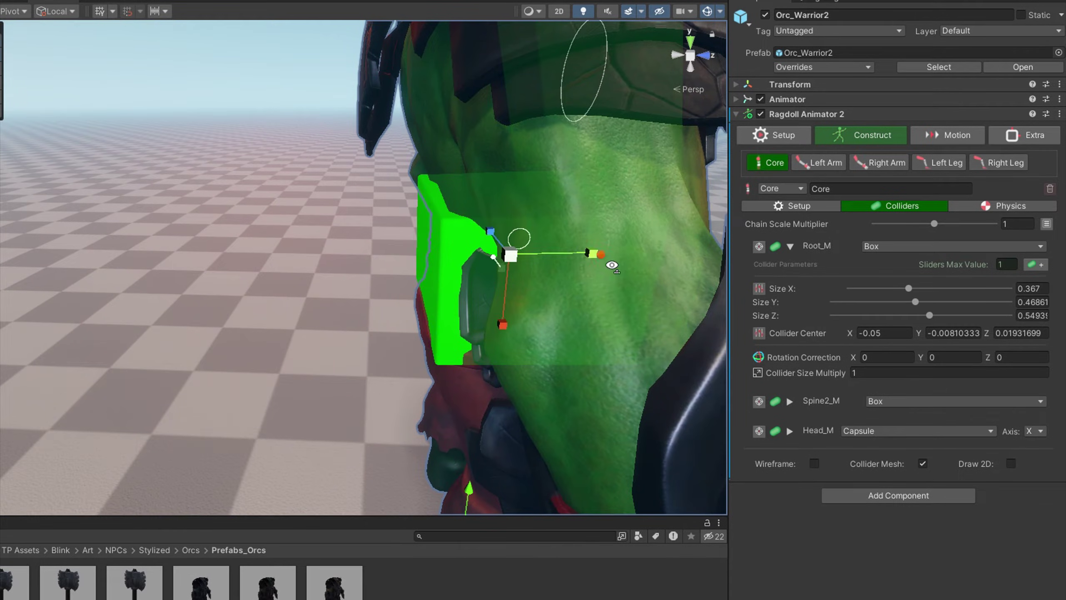
{"action": "right_click_drag", "start_coordinate": [611, 264], "coordinate": [504, 269]}
{"action": "left_click", "coordinate": [366, 267]}
{"action": "left_click_drag", "start_coordinate": [419, 275], "coordinate": [427, 277]}
{"action": "right_click_drag", "start_coordinate": [437, 286], "coordinate": [373, 290]}
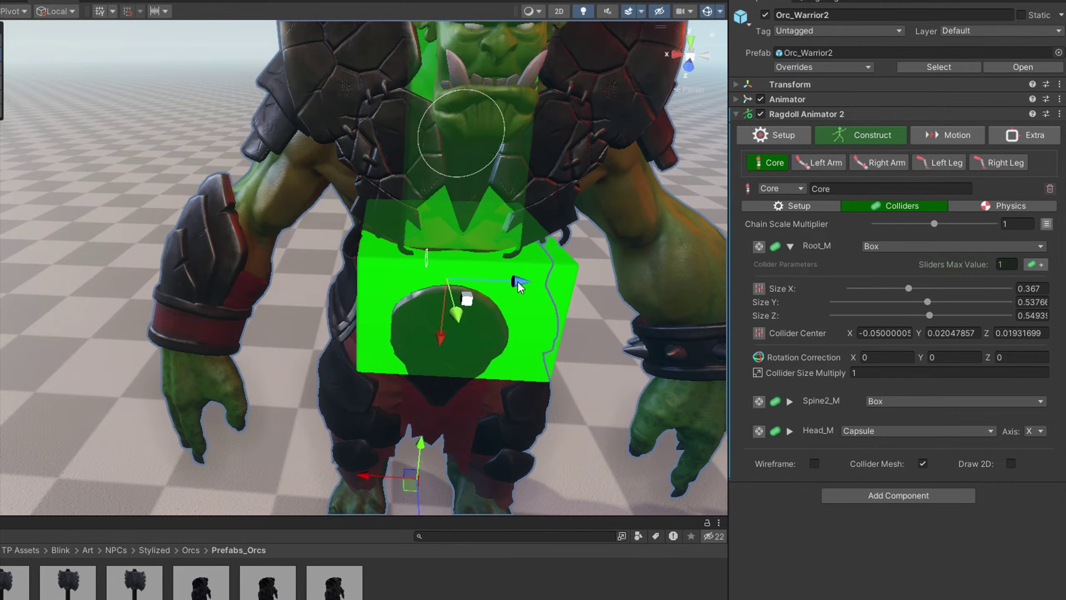
Set the Root_M collider's Z center to 0 and finish editing that collider
{"action": "left_click_drag", "start_coordinate": [519, 284], "coordinate": [503, 281]}
{"action": "left_click", "coordinate": [1021, 334]}
{"action": "type", "text": "0"}
{"action": "right_click_drag", "start_coordinate": [444, 355], "coordinate": [371, 336]}
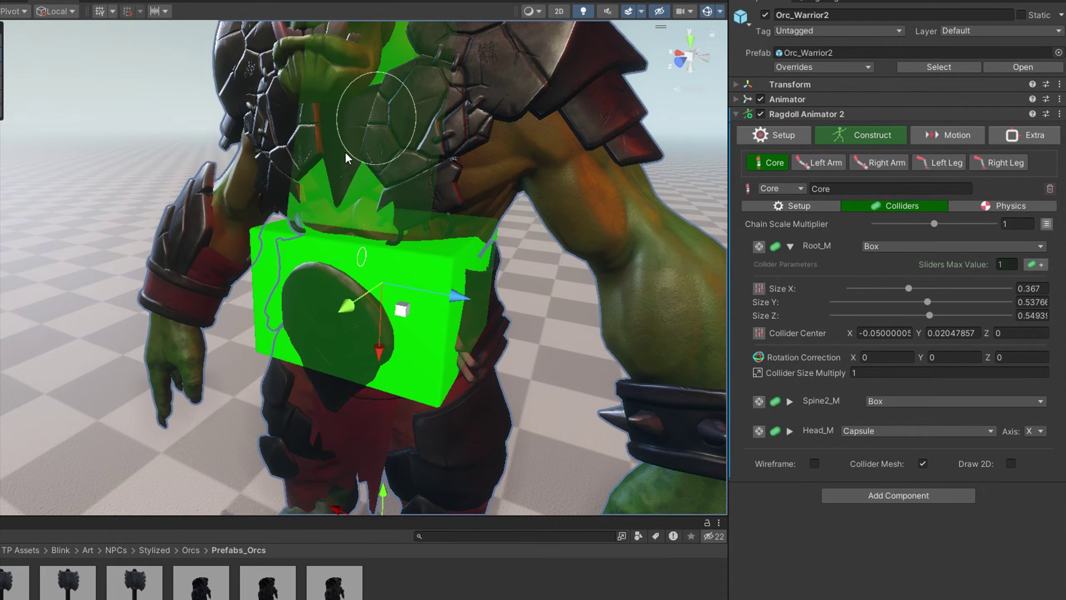
{"action": "left_click", "coordinate": [362, 252]}
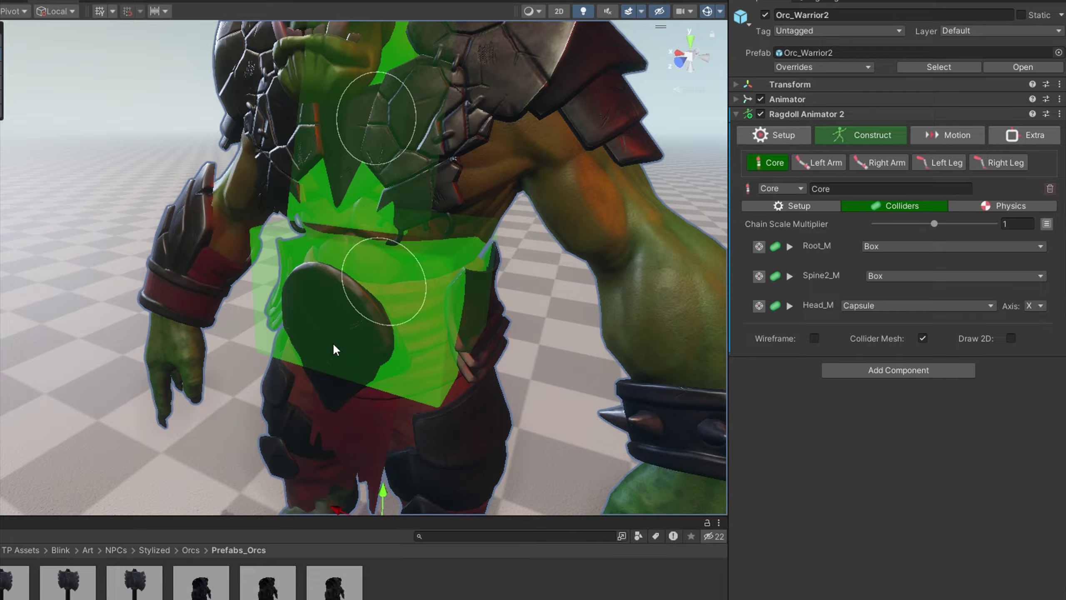
Widen the Spine2_M box collider to about 0.60 on Z and position its center at about X -0.21, Y 0.17
{"action": "left_click", "coordinate": [368, 312]}
{"action": "left_click", "coordinate": [371, 98]}
{"action": "right_click_drag", "start_coordinate": [433, 301], "coordinate": [479, 288]}
{"action": "left_click", "coordinate": [476, 268]}
{"action": "left_click_drag", "start_coordinate": [529, 241], "coordinate": [629, 233]}
{"action": "right_click_drag", "start_coordinate": [576, 265], "coordinate": [445, 332]}
{"action": "left_click_drag", "start_coordinate": [420, 345], "coordinate": [426, 360]}
{"action": "right_click_drag", "start_coordinate": [430, 362], "coordinate": [483, 319]}
Fit the Head_M capsule collider over the orc's head, with its center at about X 0.015, Y 0.065 and Z 0
{"action": "left_click", "coordinate": [409, 156]}
{"action": "right_click_drag", "start_coordinate": [357, 290], "coordinate": [436, 269]}
{"action": "left_click_drag", "start_coordinate": [318, 246], "coordinate": [322, 265]}
{"action": "left_click_drag", "start_coordinate": [364, 193], "coordinate": [382, 192]}
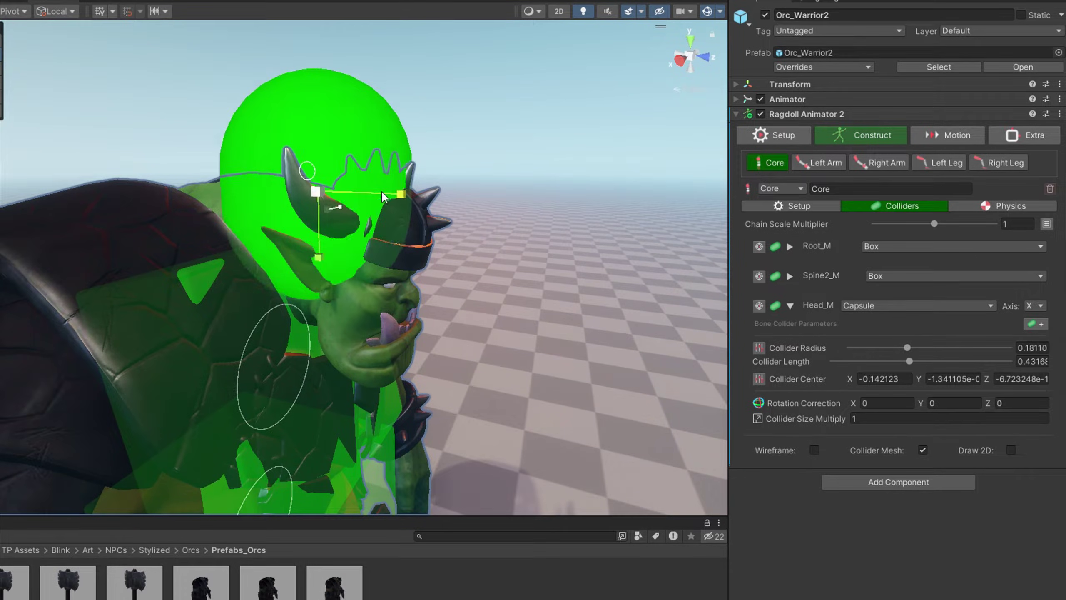
{"action": "left_click_drag", "start_coordinate": [315, 262], "coordinate": [319, 348]}
{"action": "left_click_drag", "start_coordinate": [370, 290], "coordinate": [415, 308]}
{"action": "left_click_drag", "start_coordinate": [362, 332], "coordinate": [363, 336]}
{"action": "right_click_drag", "start_coordinate": [420, 332], "coordinate": [275, 318]}
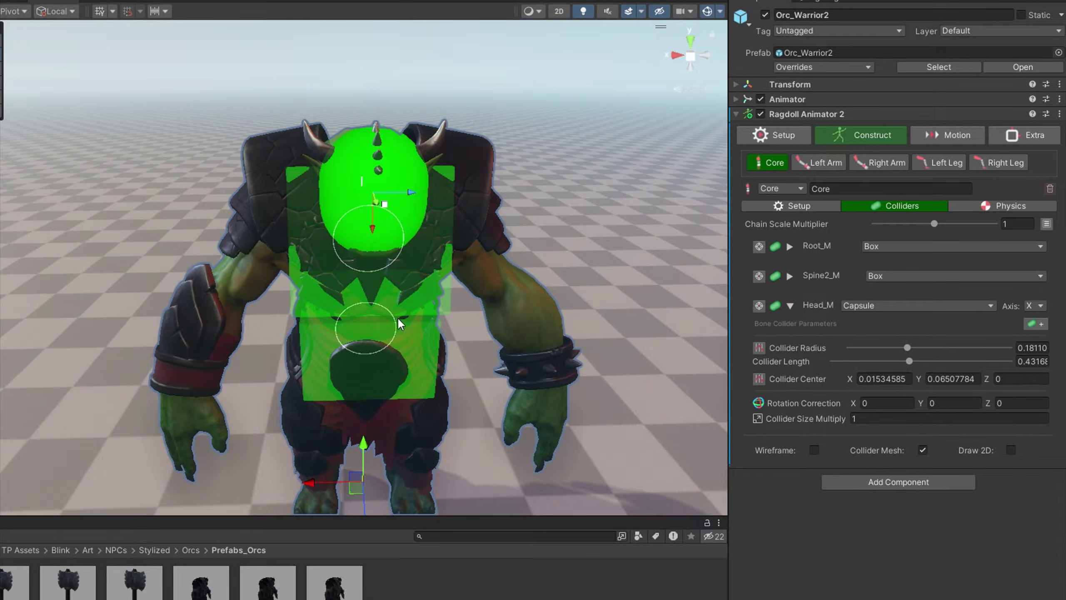
Expand the collider parameters of all Core bones together, and view individual bones' parameters in isolation
{"action": "left_click", "coordinate": [789, 275]}
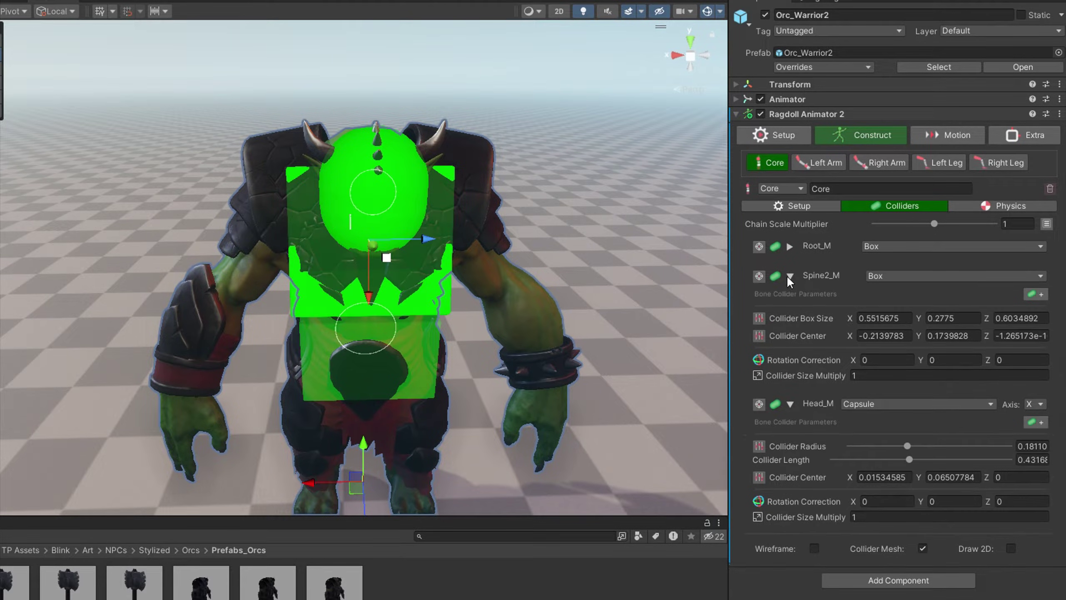
{"action": "left_click", "coordinate": [789, 247]}
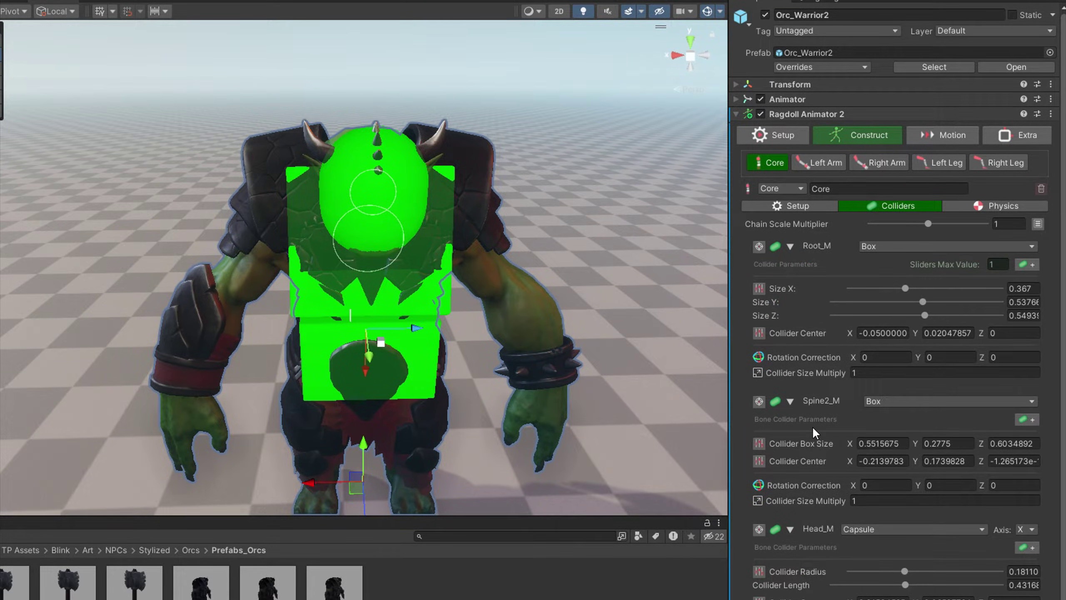
{"action": "scroll", "coordinate": [813, 426], "scroll_direction": "down", "scroll_amount": 1}
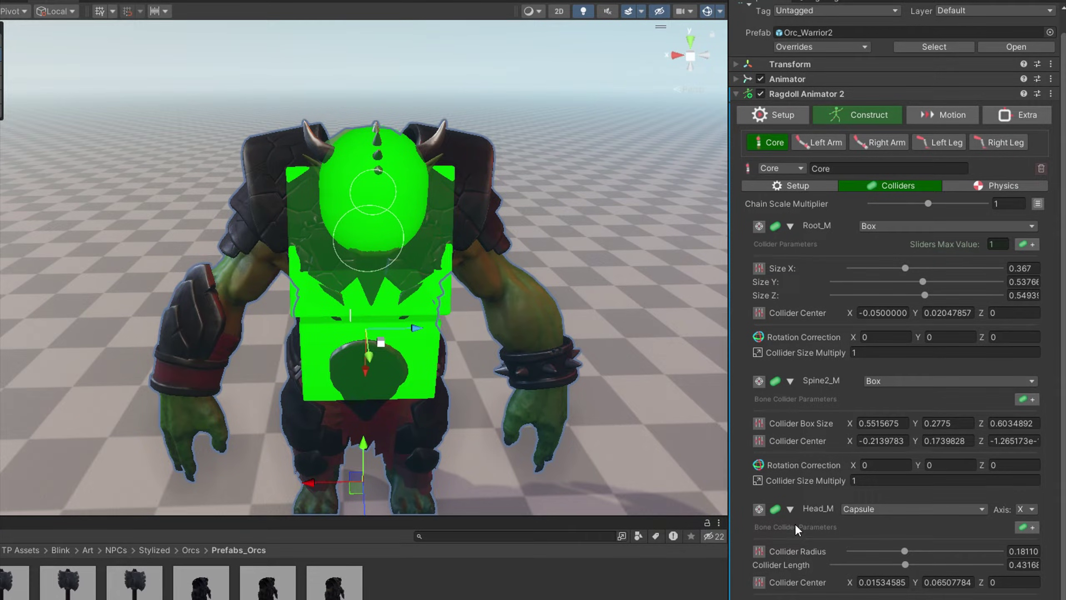
{"action": "left_click", "coordinate": [760, 227]}
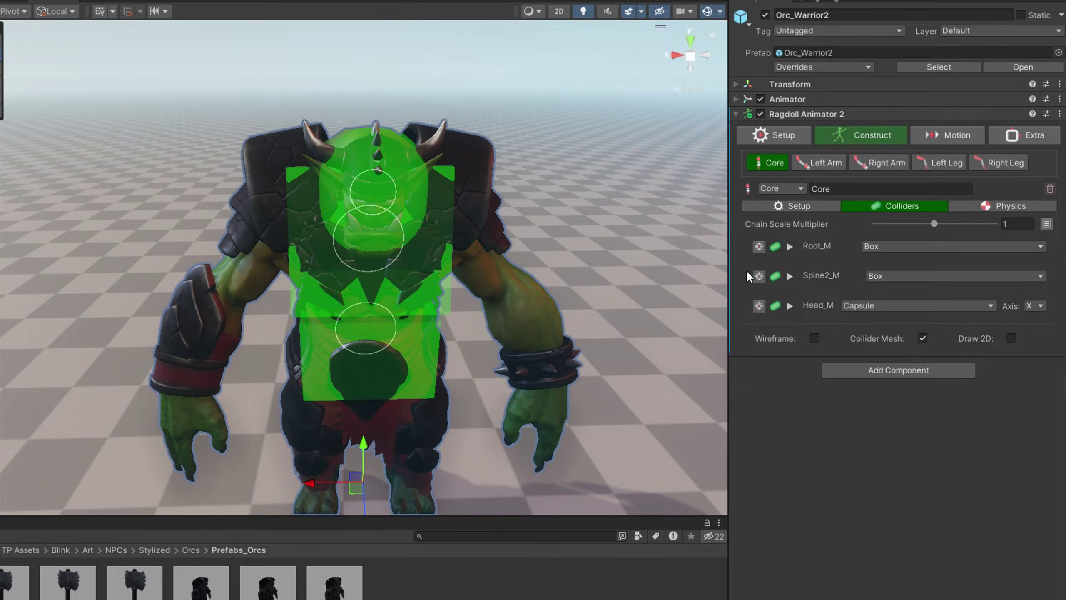
{"action": "left_click", "coordinate": [763, 286]}
{"action": "left_click", "coordinate": [758, 410]}
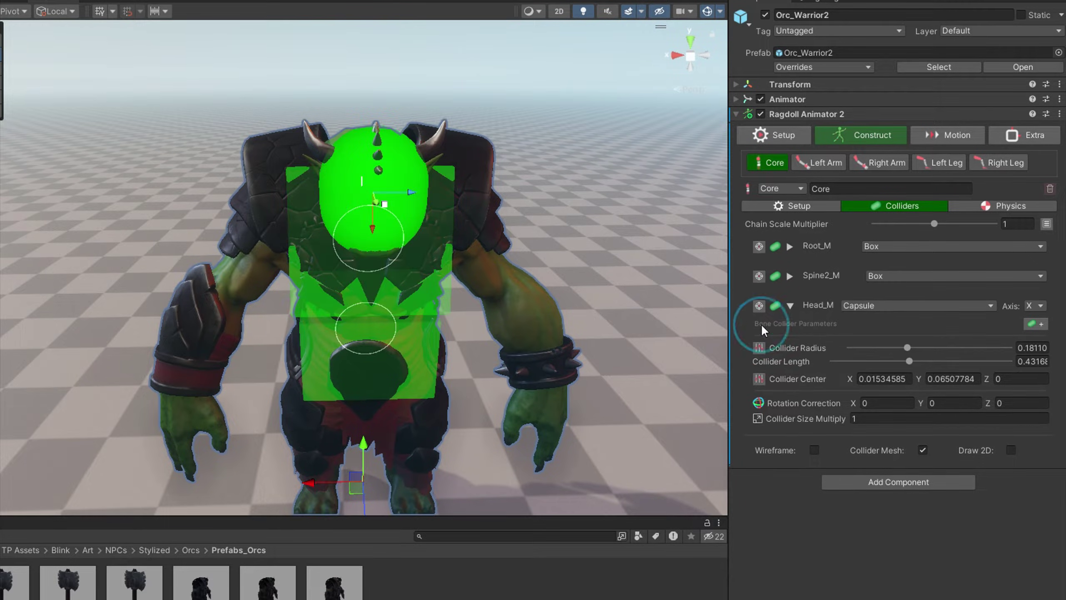
{"action": "left_click", "coordinate": [763, 245]}
{"action": "left_click", "coordinate": [759, 247]}
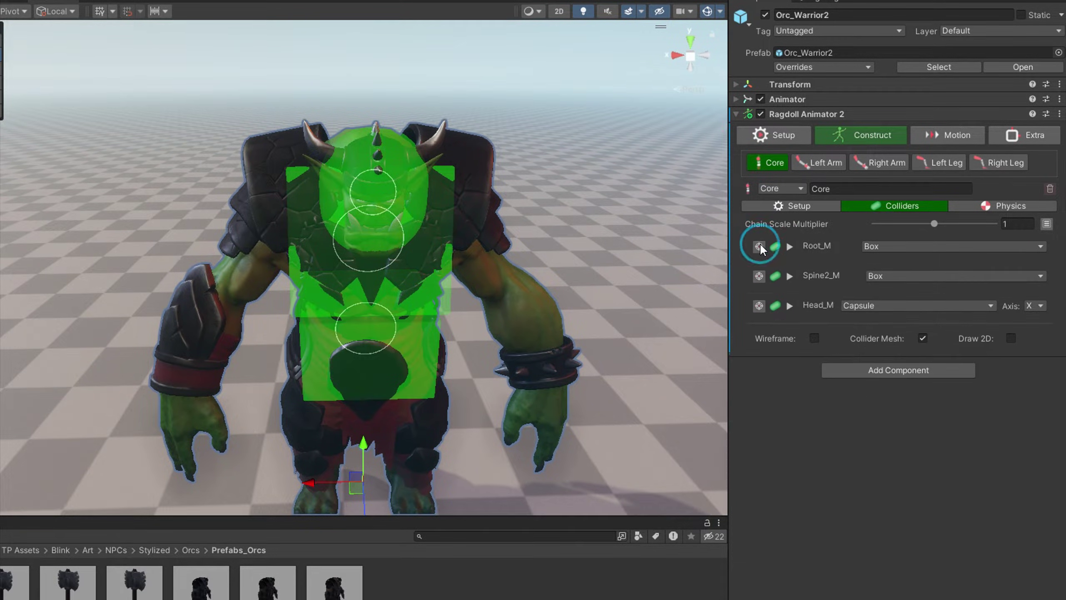
View the Root_M, Spine2_M and Head_M collider parameters one by one beneath the bone list, returning to Root_M
{"action": "left_click", "coordinate": [821, 248]}
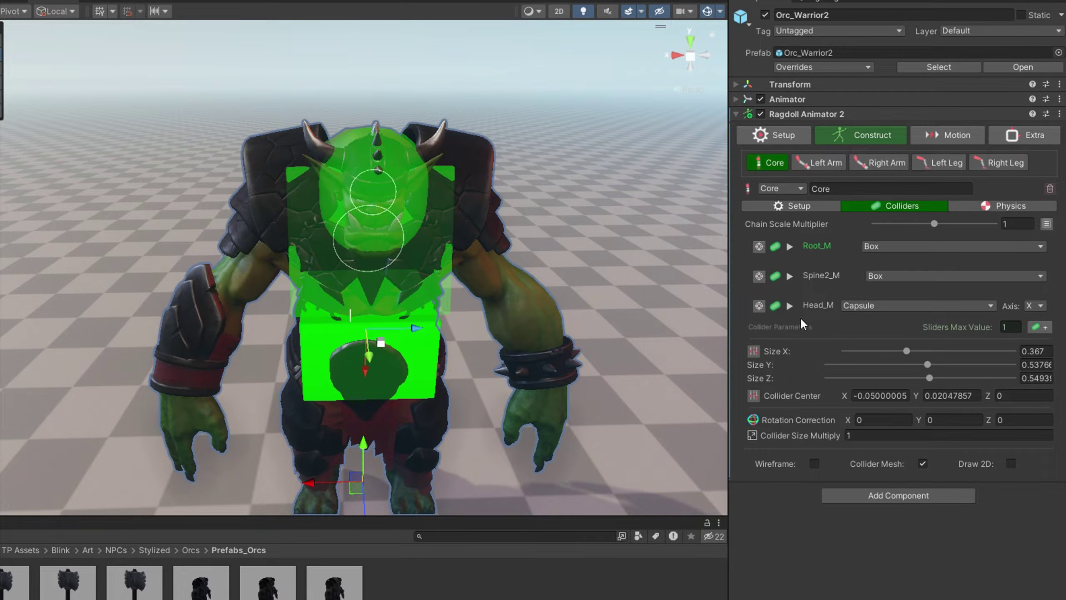
{"action": "left_click", "coordinate": [819, 277]}
{"action": "left_click", "coordinate": [816, 306]}
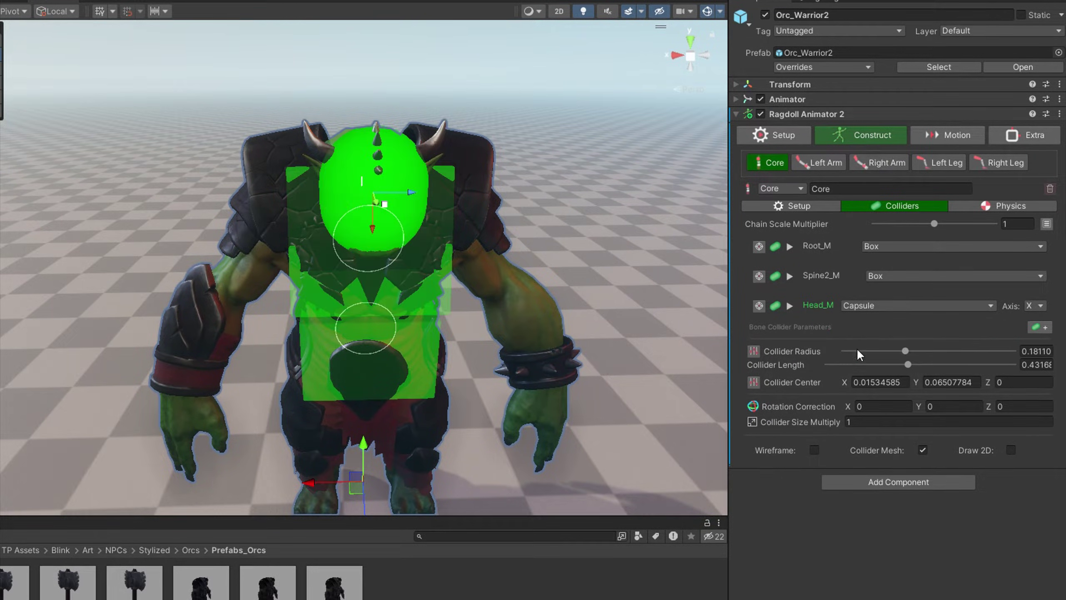
{"action": "left_click", "coordinate": [815, 246]}
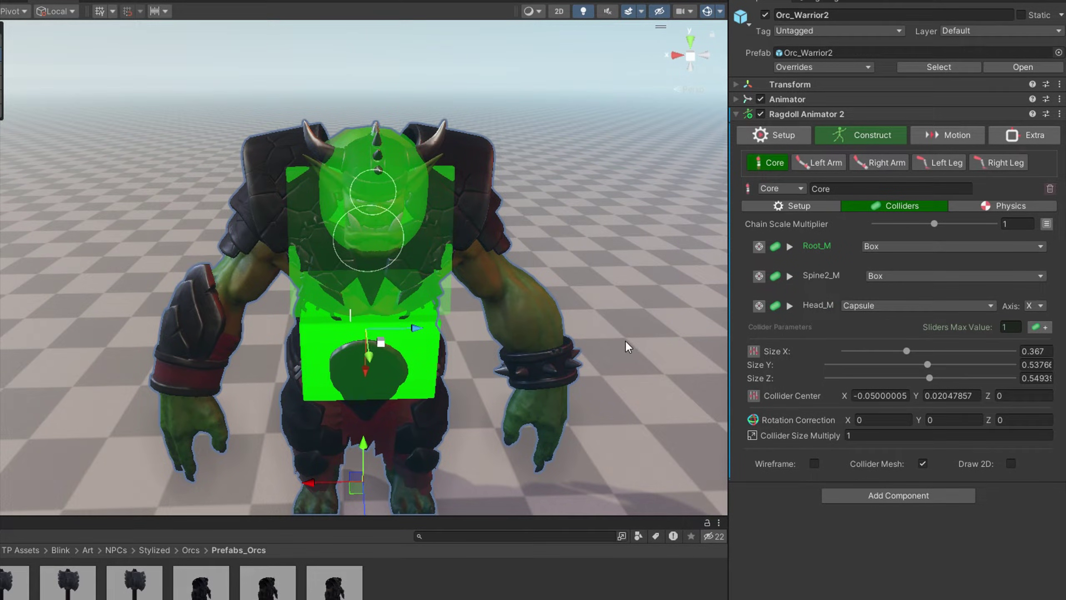
Show the Spine2_M collider parameters and review the options for assigning, adjusting or copying its collider settings
{"action": "left_click", "coordinate": [790, 276]}
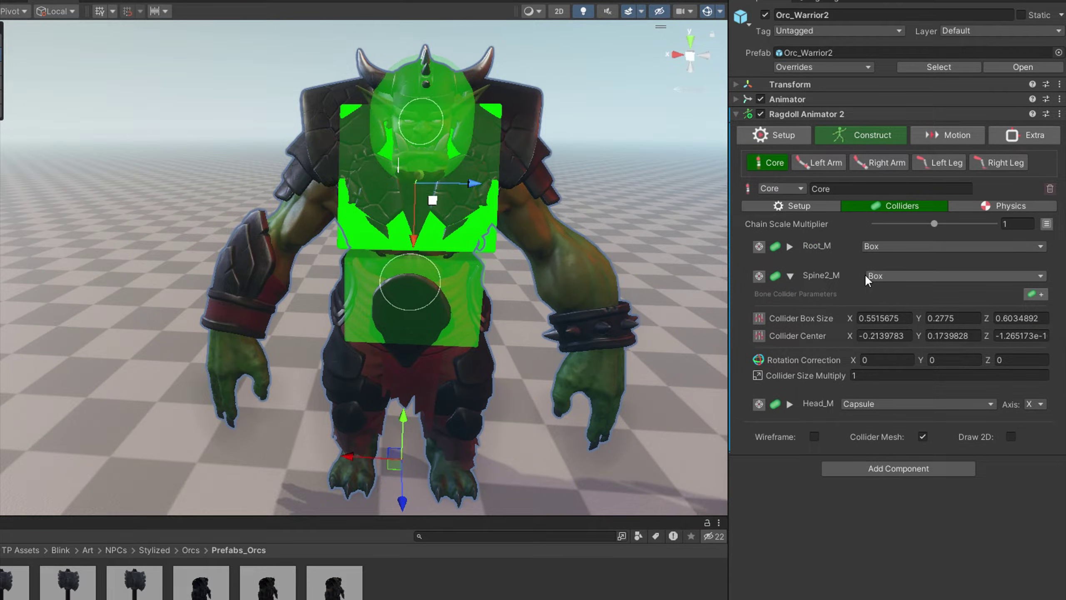
{"action": "left_click", "coordinate": [776, 275]}
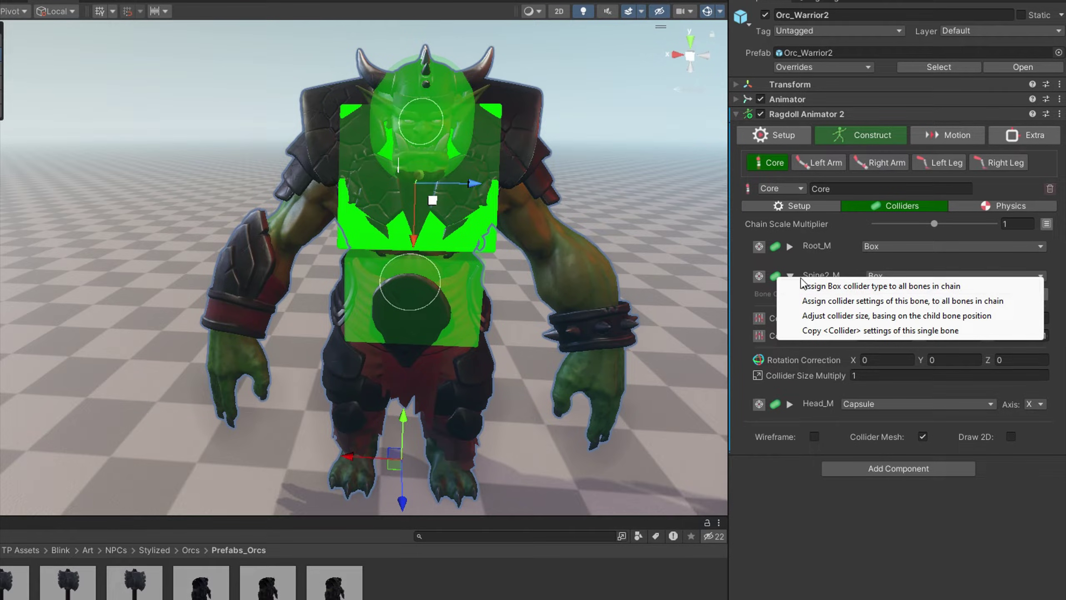
{"action": "left_click", "coordinate": [766, 293]}
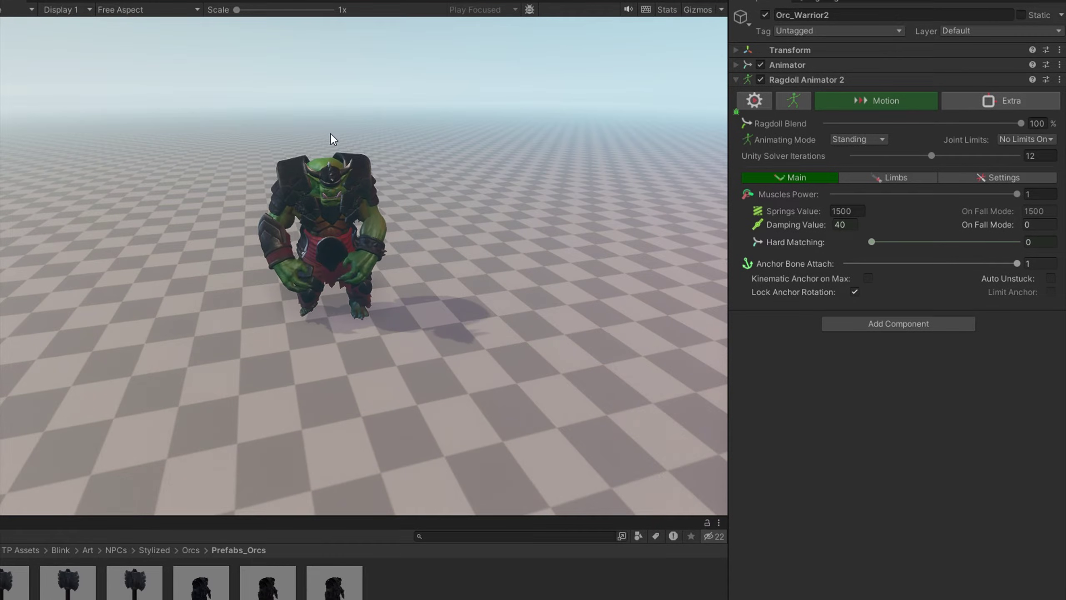
Test the Core colliders in play mode by throwing balls at the orc's head, chest and shoulder armor
{"action": "left_click", "coordinate": [305, 153]}
{"action": "left_click", "coordinate": [327, 152]}
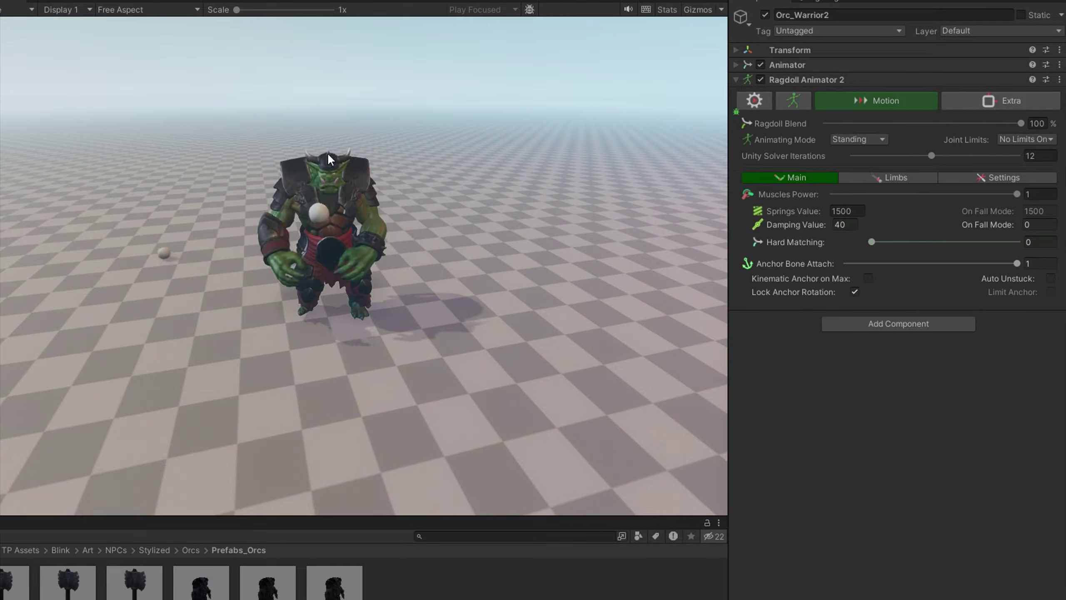
{"action": "left_click", "coordinate": [275, 116]}
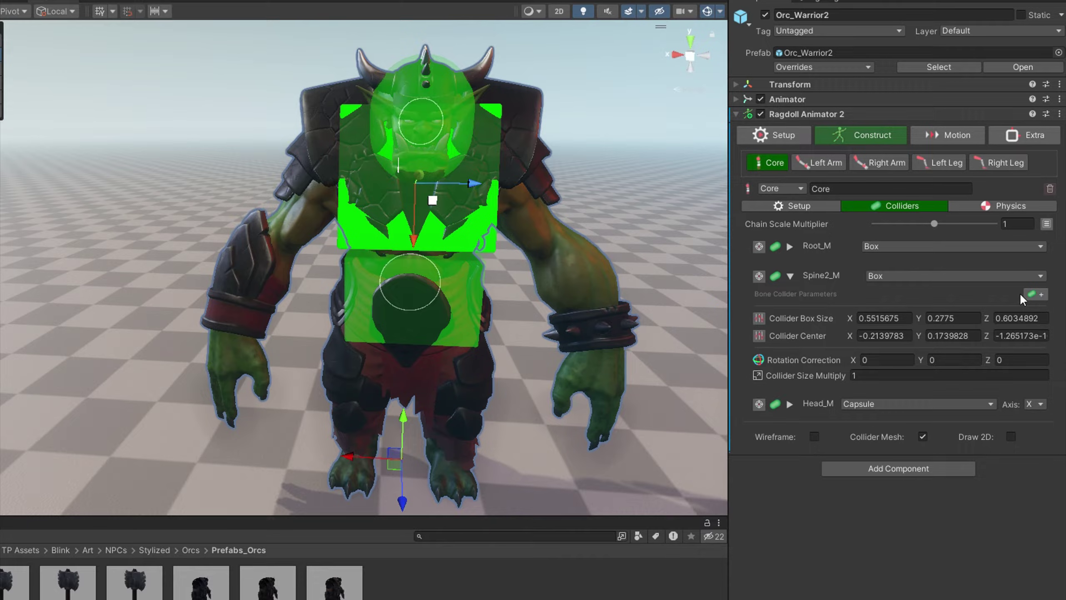
Add an extra box collider to Spine2_M and size it to about 0.26 × 0.28 × 0.33 over the orc's left shoulder plate
{"action": "left_click", "coordinate": [1034, 294]}
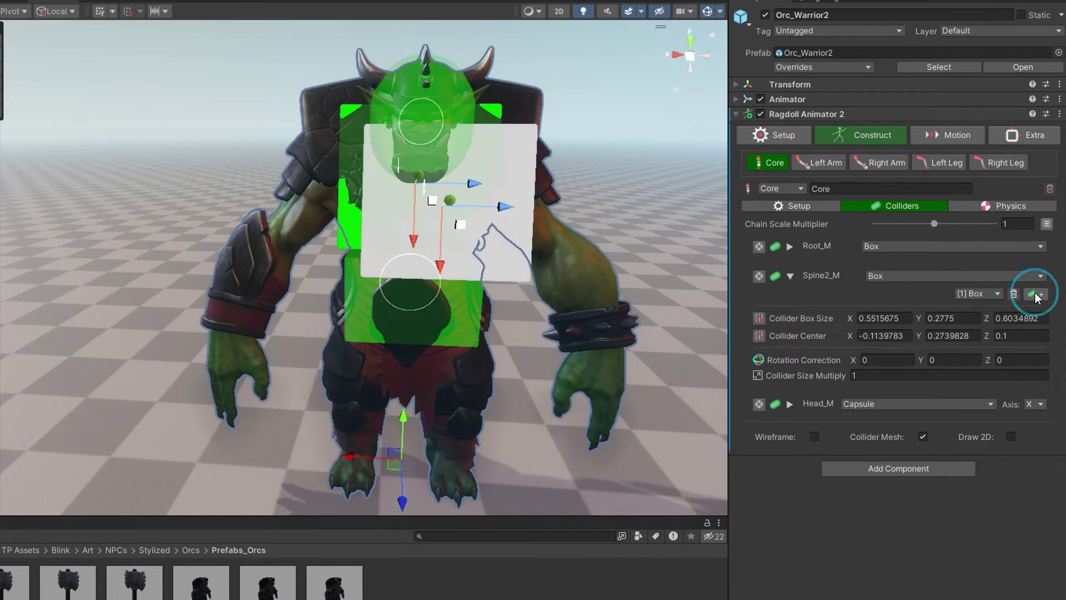
{"action": "left_click_drag", "start_coordinate": [500, 213], "coordinate": [511, 137]}
{"action": "left_click", "coordinate": [512, 137]}
{"action": "left_click_drag", "start_coordinate": [490, 176], "coordinate": [489, 147]}
{"action": "mouse_move", "coordinate": [553, 116]}
{"action": "left_mouse_down"}
{"action": "mouse_move", "coordinate": [519, 119]}
{"action": "mouse_move", "coordinate": [542, 122]}
{"action": "left_mouse_up"}
{"action": "left_click_drag", "start_coordinate": [542, 122], "coordinate": [281, 220], "text": "alt"}
{"action": "scroll", "coordinate": [281, 220], "scroll_direction": "up", "scroll_amount": 3}
{"action": "middle_click_drag", "start_coordinate": [281, 220], "coordinate": [435, 224]}
{"action": "left_click_drag", "start_coordinate": [436, 224], "coordinate": [470, 320], "text": "alt"}
{"action": "left_click", "coordinate": [470, 323]}
{"action": "left_click_drag", "start_coordinate": [375, 282], "coordinate": [455, 288]}
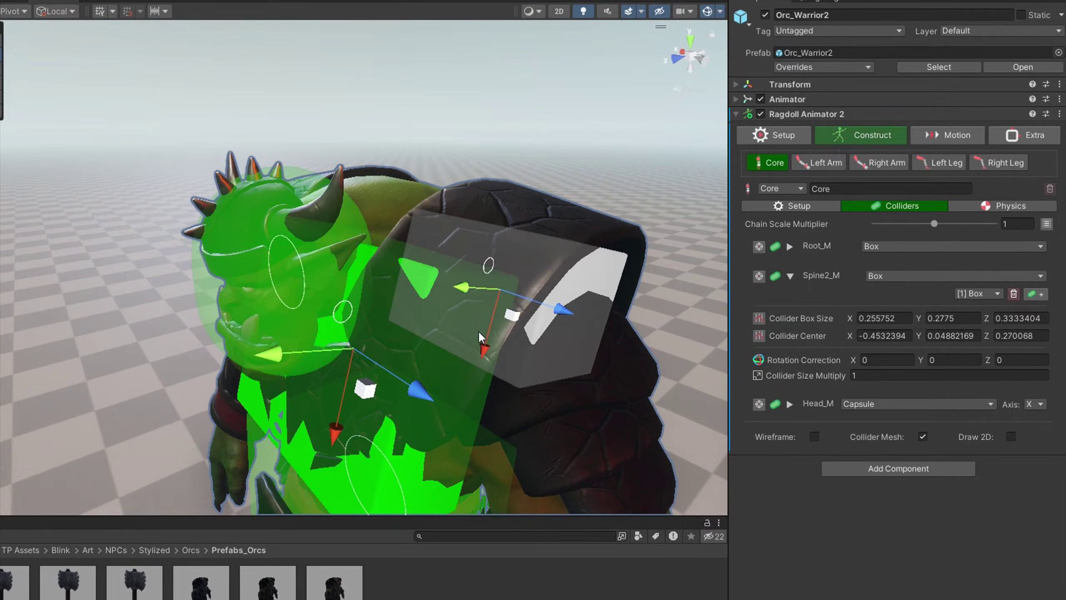
Align the left shoulder box with the armor, rotating it -11.25 on Z and enlarging it to about 0.36 on Y
{"action": "left_click_drag", "start_coordinate": [482, 341], "coordinate": [490, 305]}
{"action": "left_click_drag", "start_coordinate": [490, 304], "coordinate": [399, 288], "text": "alt"}
{"action": "scroll", "coordinate": [399, 288], "scroll_direction": "down", "scroll_amount": 3}
{"action": "mouse_move", "coordinate": [356, 256]}
{"action": "left_mouse_down"}
{"action": "mouse_move", "coordinate": [370, 261]}
{"action": "mouse_move", "coordinate": [348, 255]}
{"action": "left_mouse_up"}
{"action": "left_click", "coordinate": [414, 298]}
{"action": "left_click_drag", "start_coordinate": [988, 360], "coordinate": [730, 355]}
{"action": "right_click_drag", "start_coordinate": [403, 290], "coordinate": [474, 290]}
{"action": "left_click", "coordinate": [380, 294]}
{"action": "left_click_drag", "start_coordinate": [315, 269], "coordinate": [391, 271]}
{"action": "left_click_drag", "start_coordinate": [438, 326], "coordinate": [437, 347]}
{"action": "right_click_drag", "start_coordinate": [450, 345], "coordinate": [597, 305]}
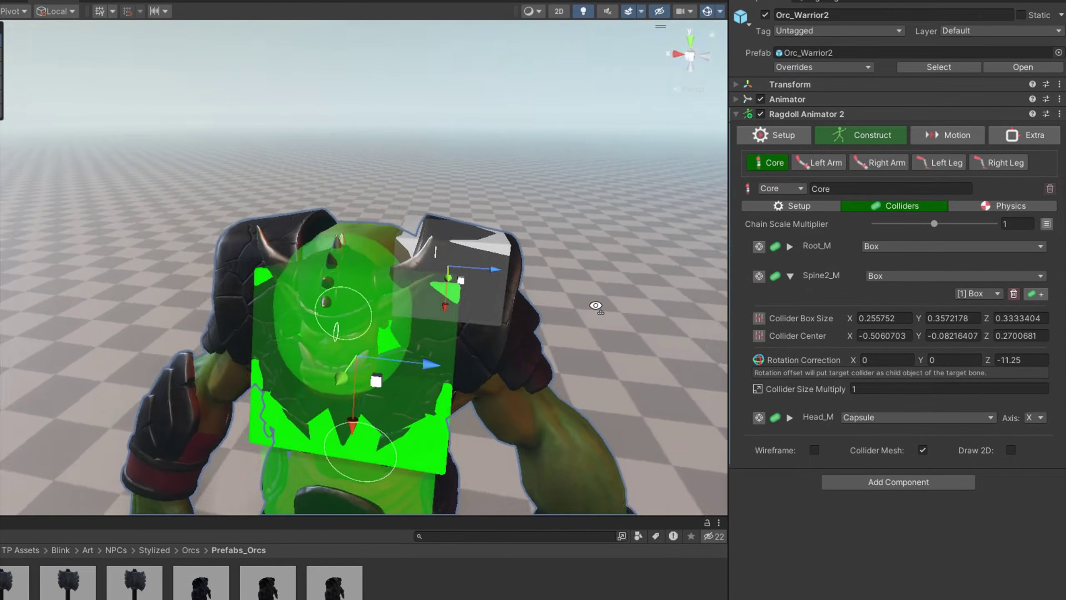
Lengthen the left shoulder box collider to about 0.48 on X and set its rotation correction Y to 8.96
{"action": "left_click_drag", "start_coordinate": [495, 272], "coordinate": [510, 275]}
{"action": "right_click_drag", "start_coordinate": [511, 276], "coordinate": [436, 319]}
{"action": "left_click_drag", "start_coordinate": [431, 336], "coordinate": [429, 357]}
{"action": "left_click_drag", "start_coordinate": [854, 359], "coordinate": [845, 358]}
{"action": "key", "text": "ctrl+z"}
{"action": "left_click", "coordinate": [918, 359]}
{"action": "left_click_drag", "start_coordinate": [916, 360], "coordinate": [389, 336]}
Add another box collider to Spine2_M, set its Y rotation to -9 and center it over the right shoulder at about X -0.45, Z -0.20
{"action": "left_click", "coordinate": [1037, 294]}
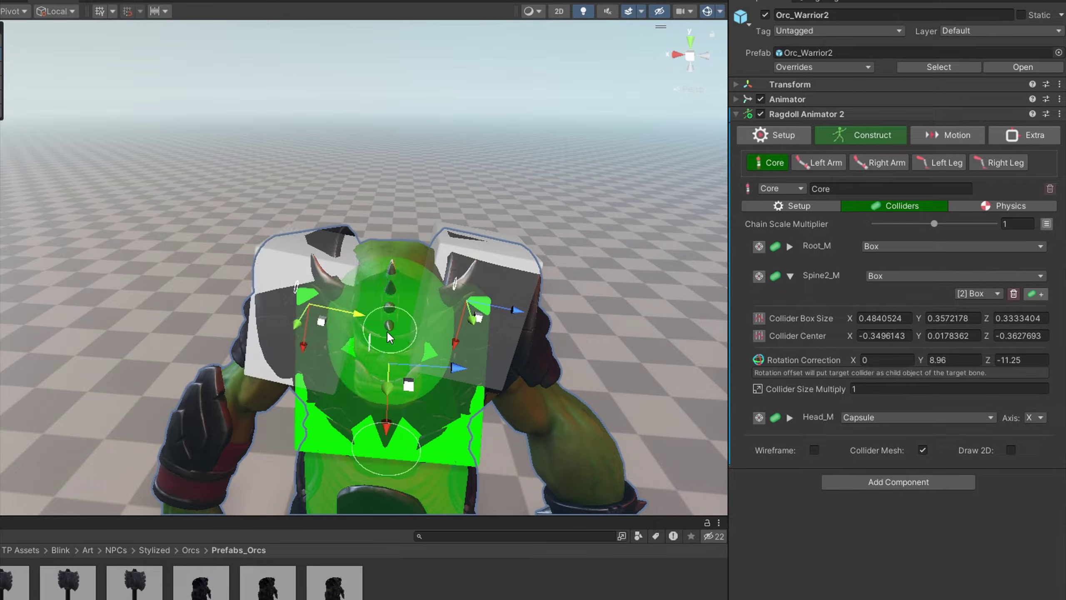
{"action": "type", "text": "-9"}
{"action": "left_click_drag", "start_coordinate": [317, 325], "coordinate": [354, 331]}
{"action": "left_click_drag", "start_coordinate": [315, 362], "coordinate": [332, 333]}
{"action": "right_click_drag", "start_coordinate": [338, 427], "coordinate": [337, 411]}
{"action": "key", "text": "s"}
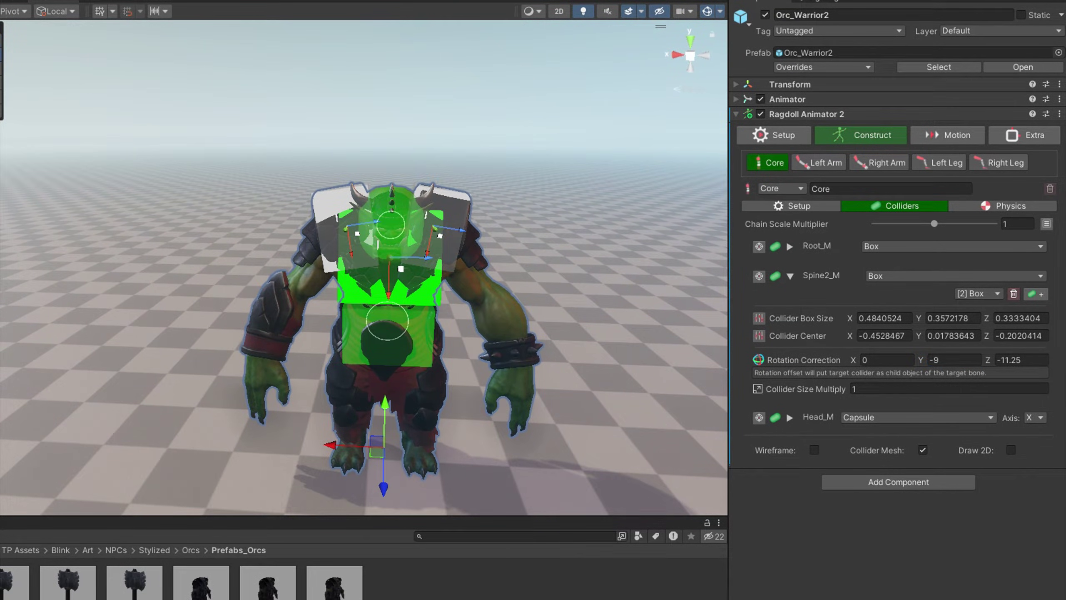
Run play mode and throw balls at the orc's head and both shoulder plates to test the added colliders
{"action": "key", "text": "ctrl+p"}
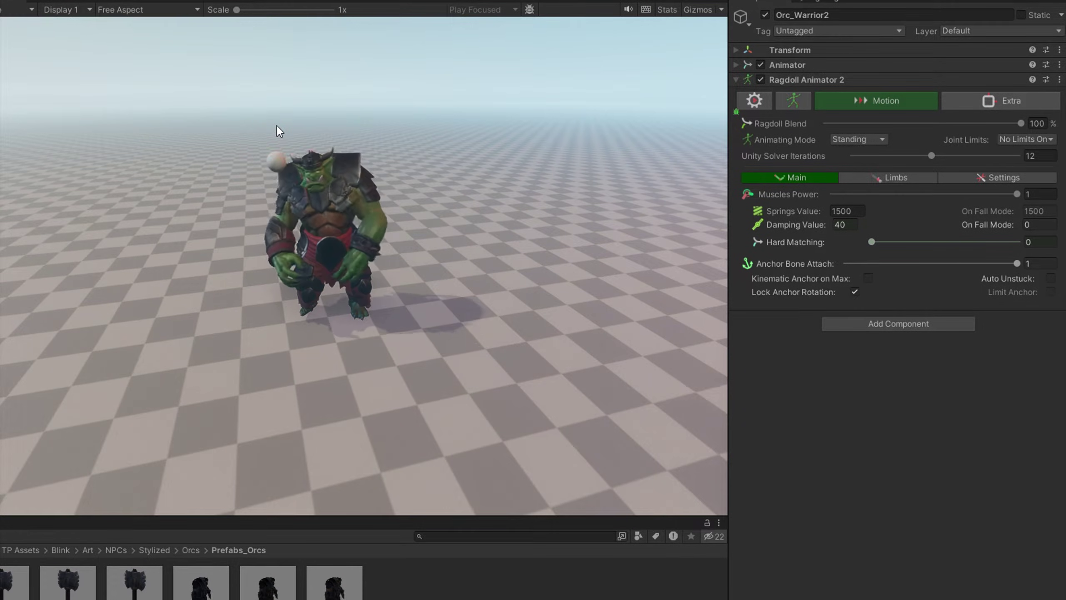
{"action": "left_click", "coordinate": [346, 90]}
{"action": "left_click", "coordinate": [357, 108]}
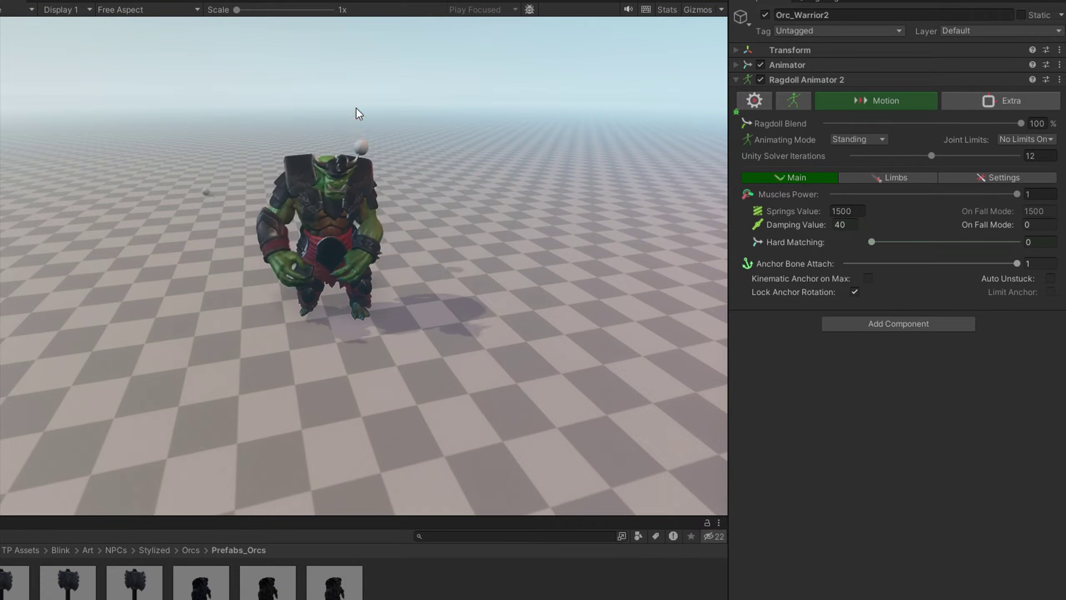
{"action": "left_click", "coordinate": [275, 130]}
{"action": "left_click", "coordinate": [304, 147]}
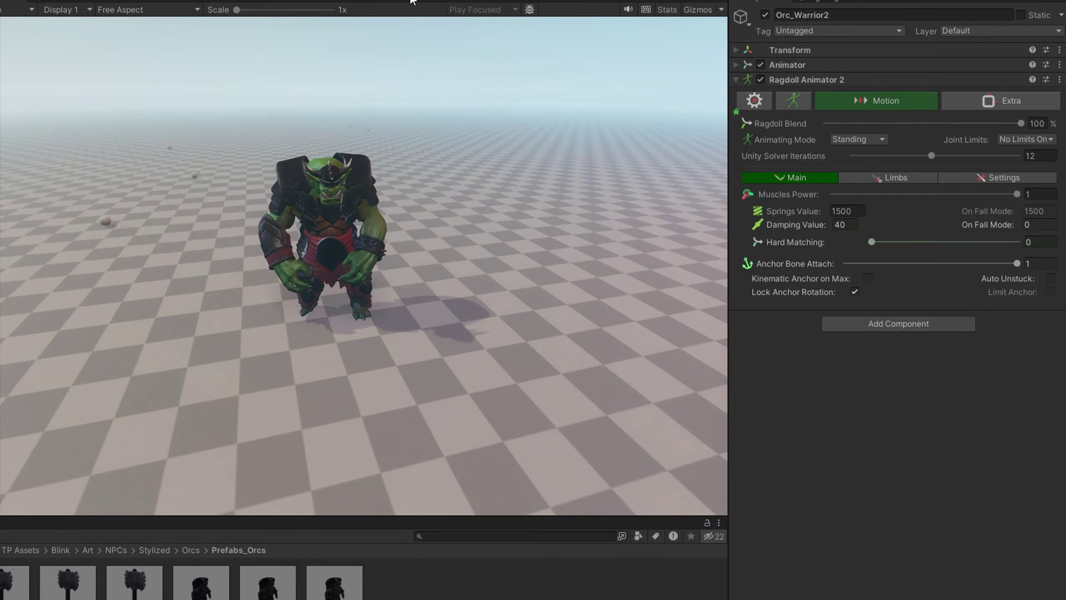
{"action": "left_click", "coordinate": [405, 51]}
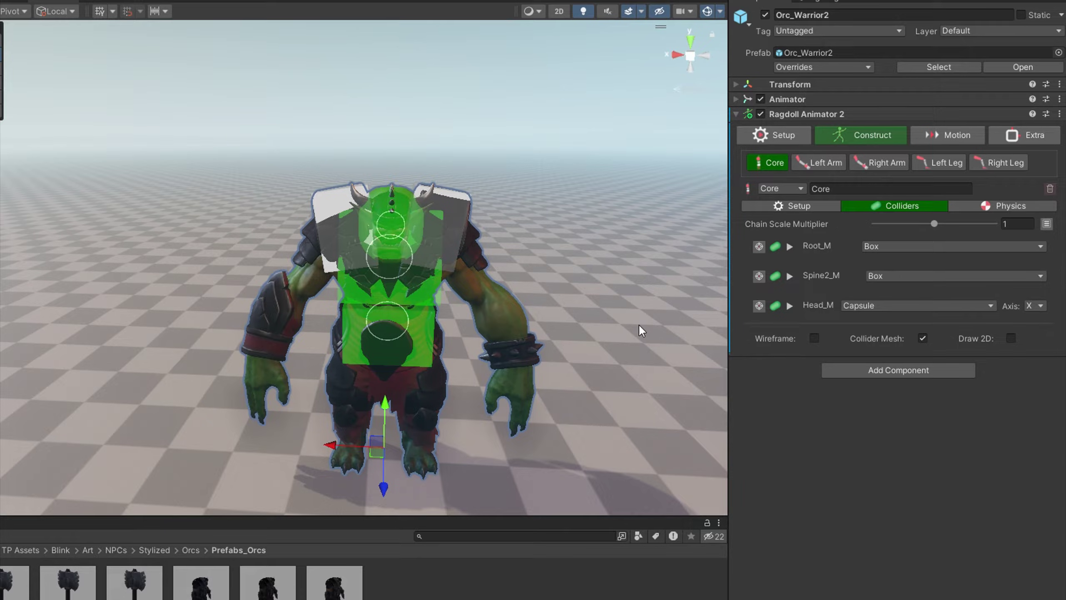
In the Left Arm chain, thicken the Shoulder_L capsule collider and set the Elbow_L capsule radius to 0.125
{"action": "left_click", "coordinate": [814, 164]}
{"action": "scroll", "coordinate": [519, 378], "scroll_direction": "up", "scroll_amount": 5}
{"action": "left_click_drag", "start_coordinate": [503, 418], "coordinate": [485, 410], "text": "alt"}
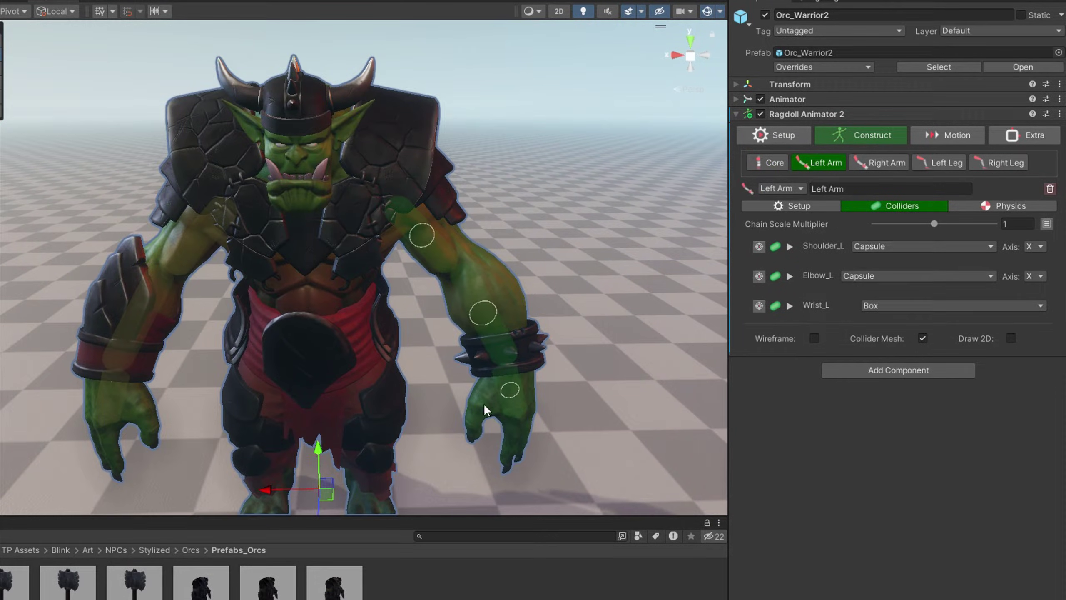
{"action": "left_click", "coordinate": [419, 235]}
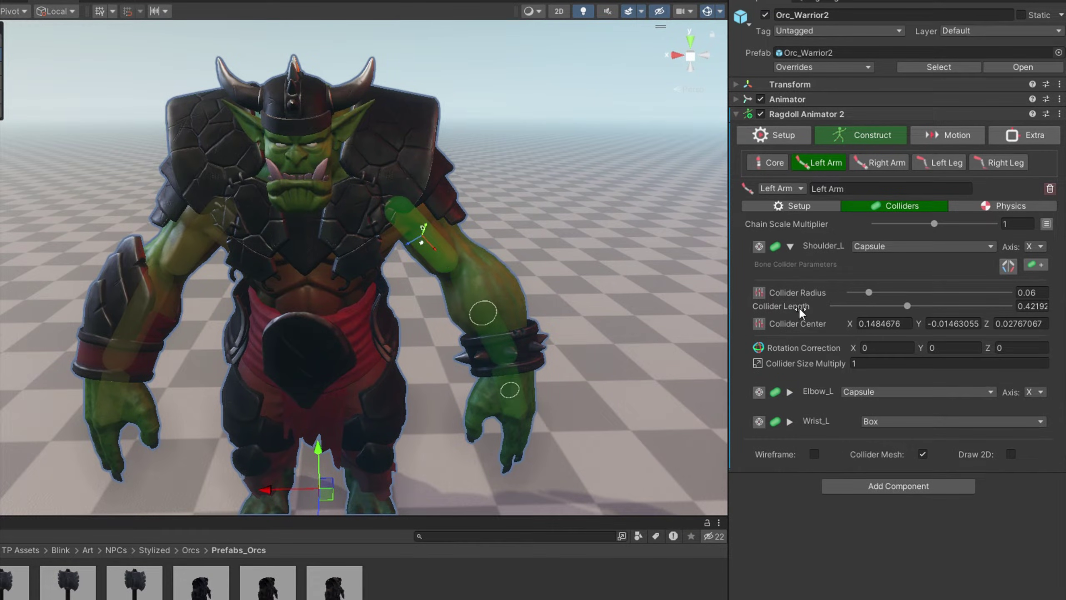
{"action": "left_click_drag", "start_coordinate": [869, 293], "coordinate": [891, 322]}
{"action": "left_click", "coordinate": [487, 332]}
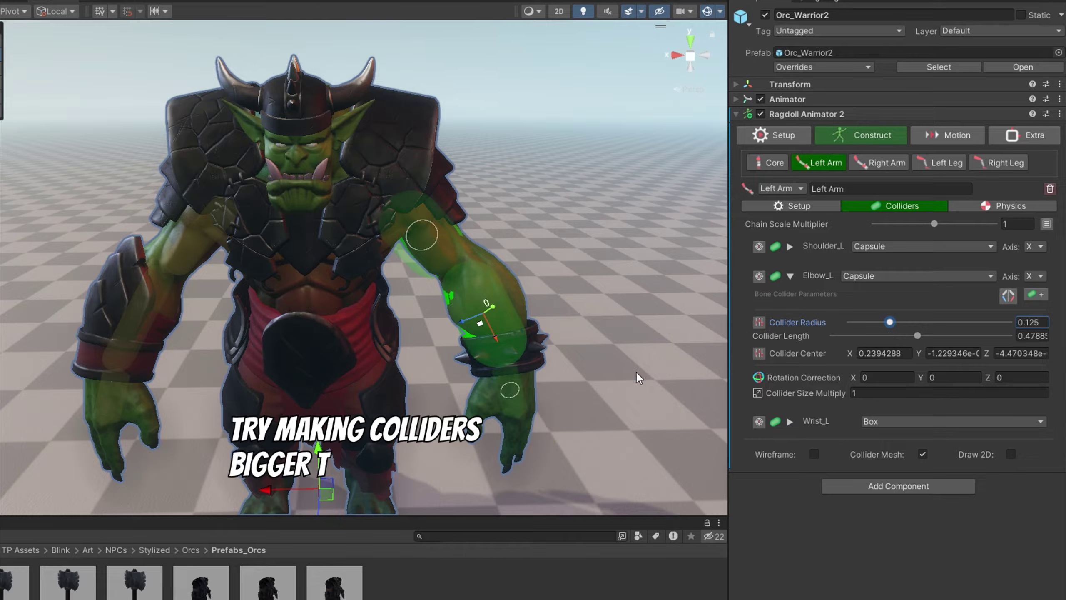
Fit the Wrist_L box collider around the left hand, about 0.21 × 0.25 × 0.20 in size
{"action": "left_click", "coordinate": [510, 391]}
{"action": "right_click_drag", "start_coordinate": [605, 336], "coordinate": [533, 313]}
{"action": "key", "text": "w"}
{"action": "left_click_drag", "start_coordinate": [459, 277], "coordinate": [556, 247]}
{"action": "right_click_drag", "start_coordinate": [557, 247], "coordinate": [438, 299]}
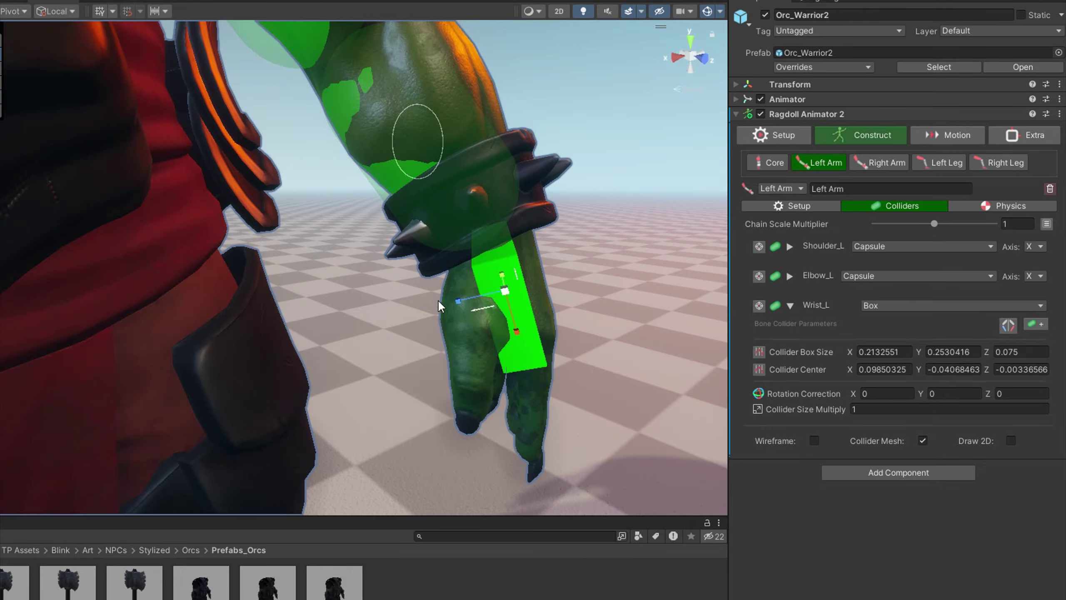
{"action": "mouse_move", "coordinate": [459, 302]}
{"action": "left_mouse_down"}
{"action": "mouse_move", "coordinate": [415, 311]}
{"action": "mouse_move", "coordinate": [451, 300]}
{"action": "left_mouse_up"}
{"action": "right_click_drag", "start_coordinate": [604, 238], "coordinate": [488, 263]}
{"action": "key", "text": "f"}
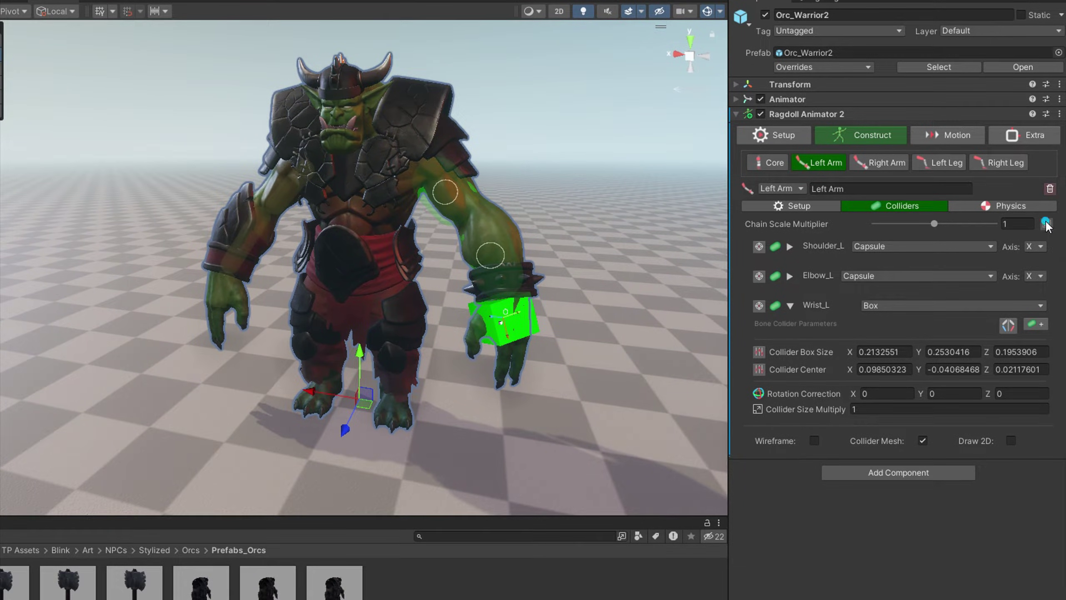
Copy the Left Arm chain's settings and paste its collider settings symmetrically onto the Right Arm chain
{"action": "left_click", "coordinate": [1046, 223]}
{"action": "left_click", "coordinate": [902, 232]}
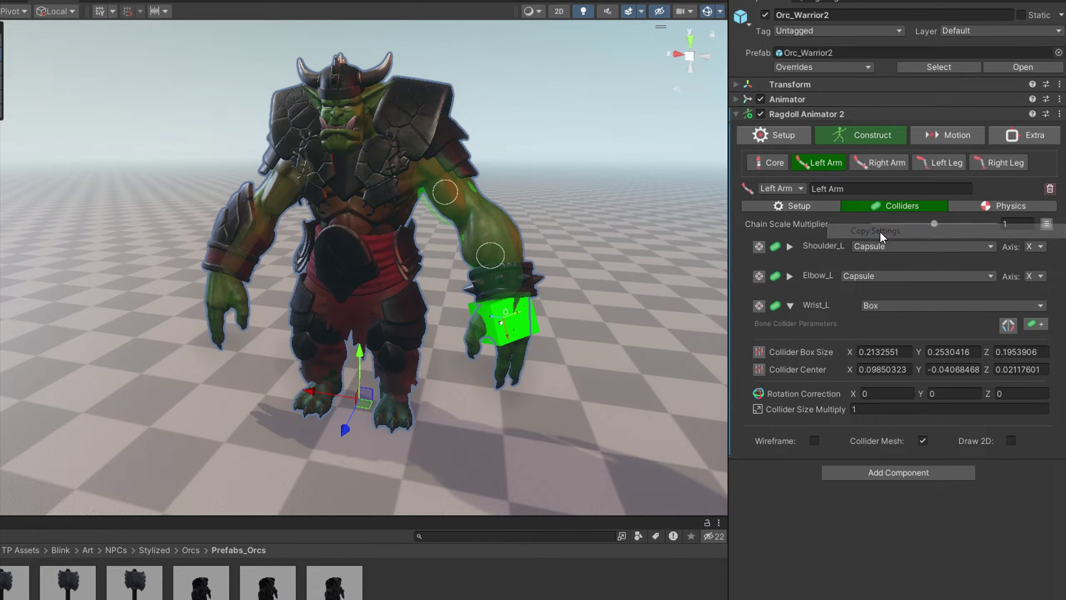
{"action": "left_click", "coordinate": [877, 163]}
{"action": "left_click", "coordinate": [1047, 224]}
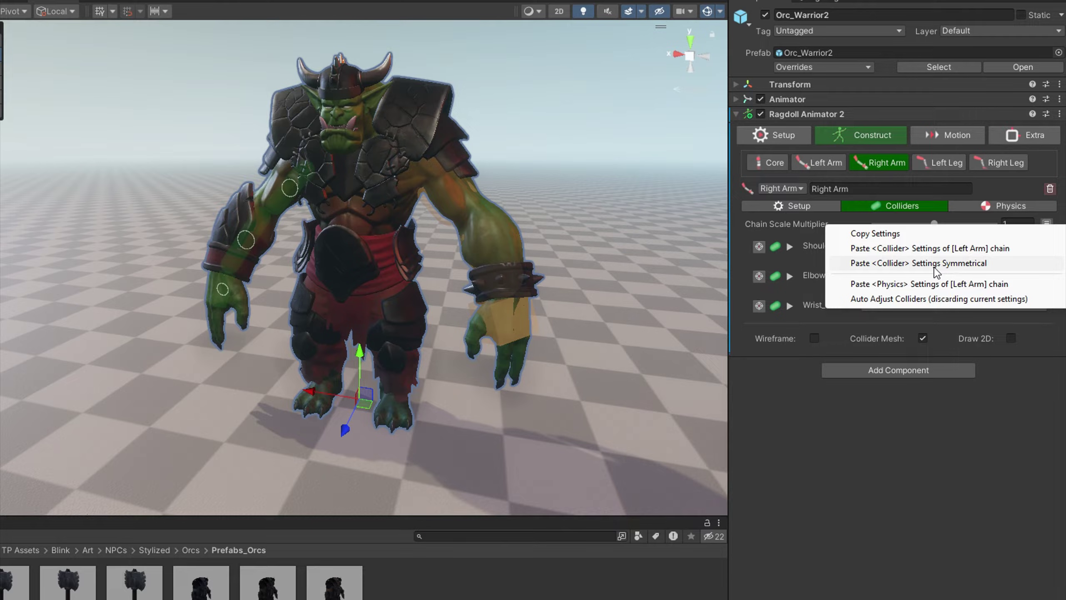
{"action": "left_click", "coordinate": [923, 263]}
{"action": "scroll", "coordinate": [420, 315], "scroll_direction": "up", "scroll_amount": 5}
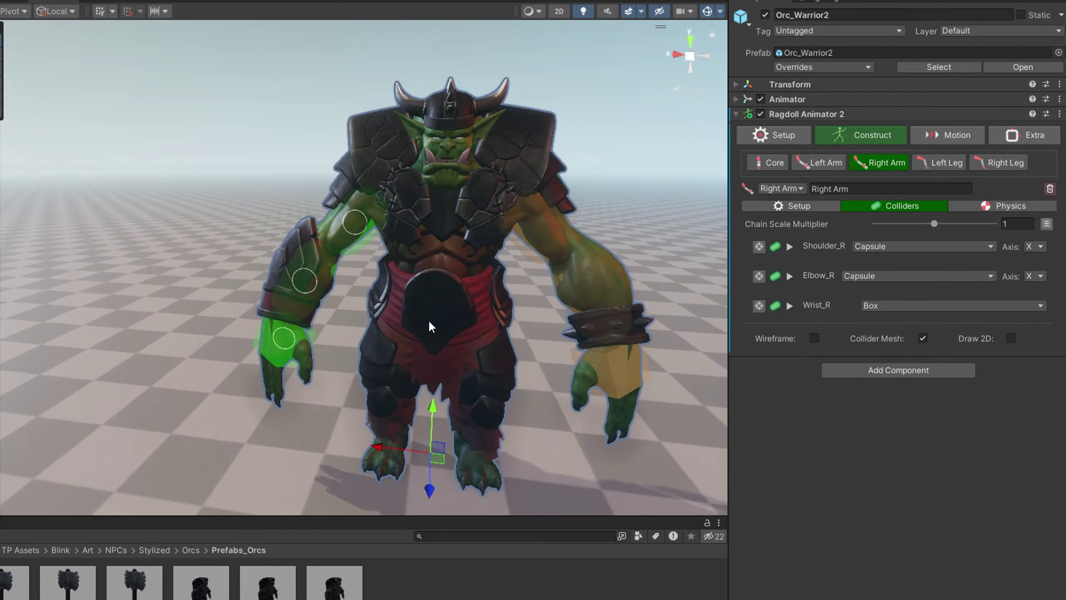
In the Left Leg chain, set the Hip_L capsule radius to 0.199 and apply its settings to the symmetrical bone
{"action": "left_click", "coordinate": [953, 162]}
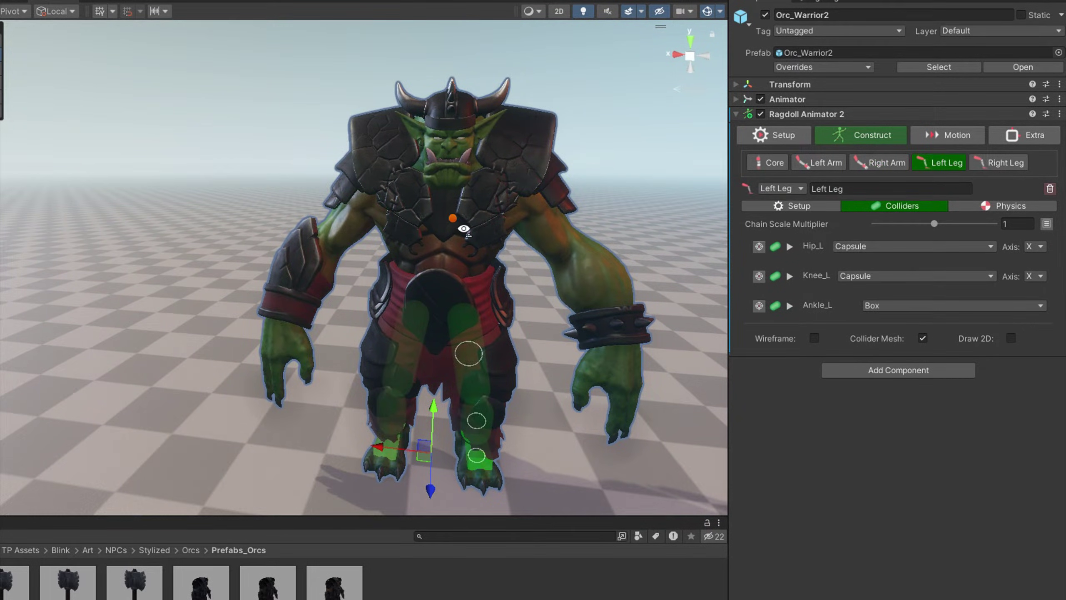
{"action": "mouse_move", "coordinate": [462, 231]}
{"action": "right_mouse_down"}
{"action": "mouse_move", "coordinate": [500, 295]}
{"action": "mouse_move", "coordinate": [470, 232]}
{"action": "right_mouse_up"}
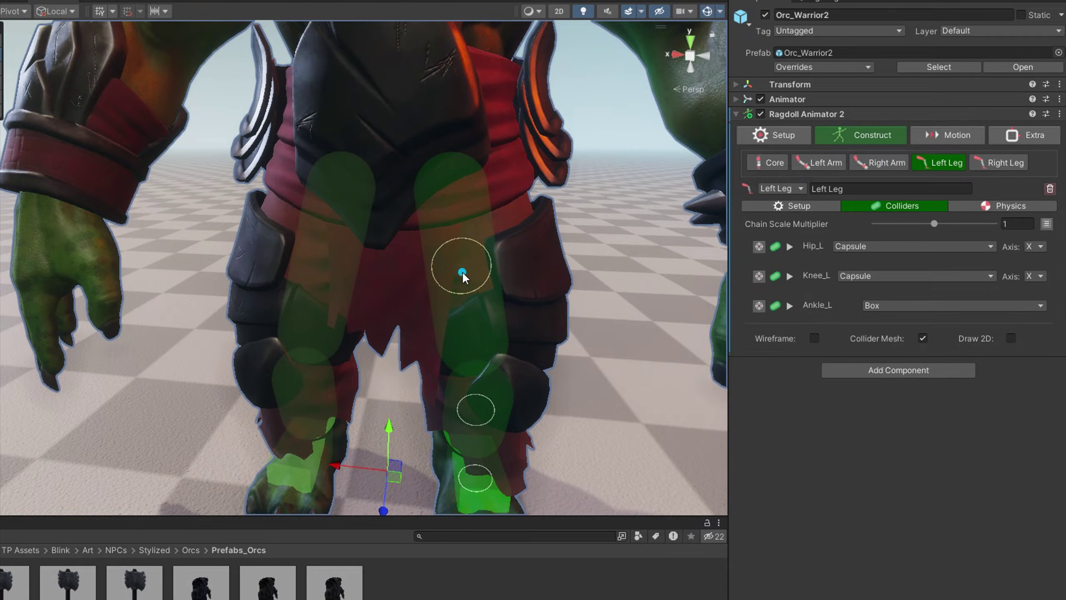
{"action": "left_click", "coordinate": [462, 272]}
{"action": "left_click_drag", "start_coordinate": [880, 290], "coordinate": [915, 287]}
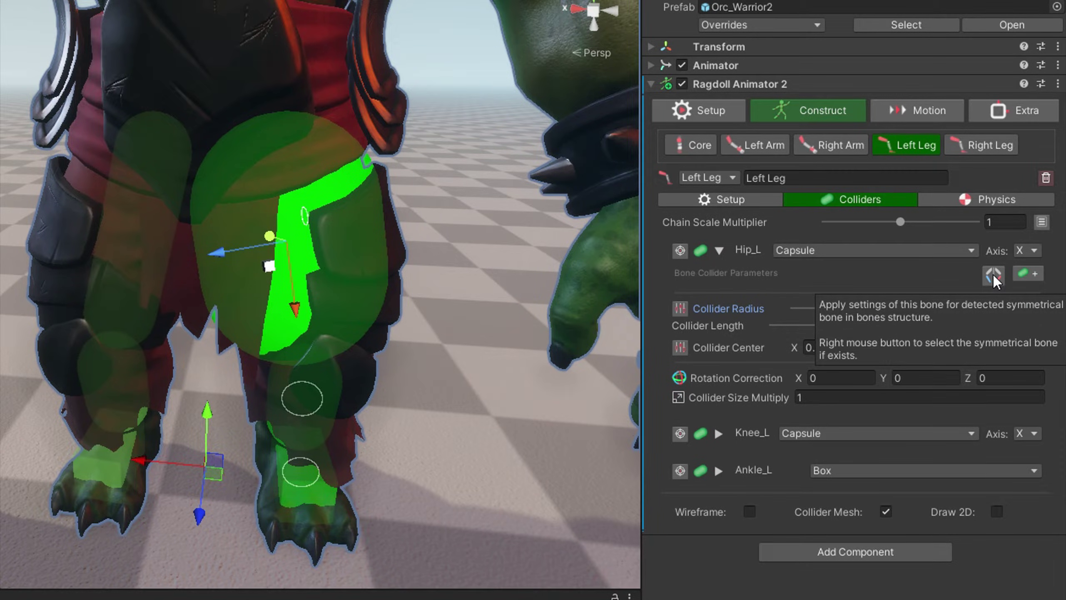
{"action": "left_click", "coordinate": [993, 276]}
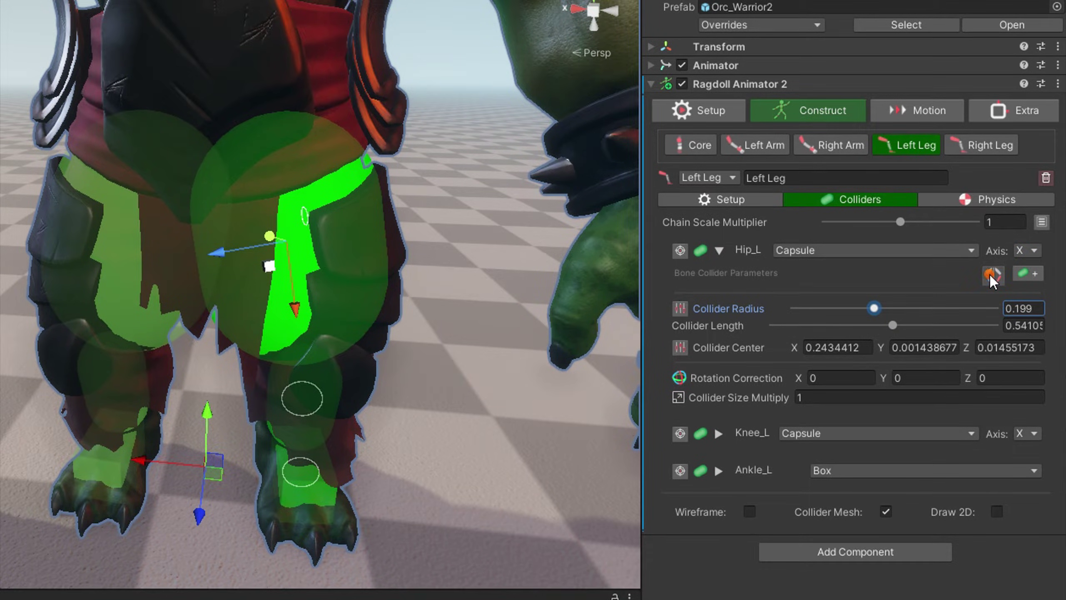
Switch to the Right Leg chain, set the Knee_R capsule to radius 0.134 and length 0.382, and apply it to the symmetrical bone
{"action": "right_click", "coordinate": [989, 275]}
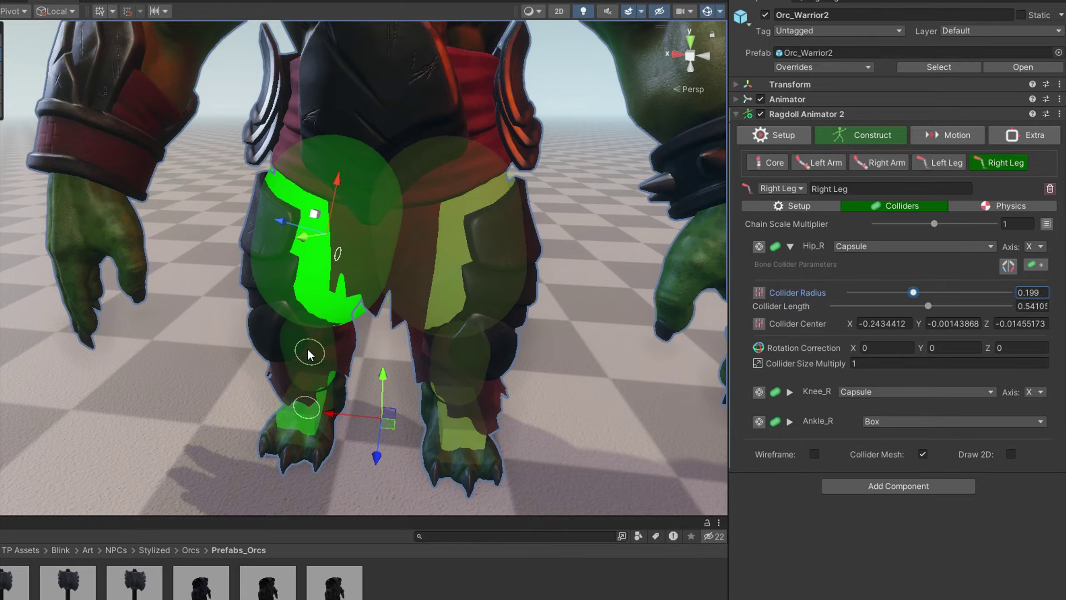
{"action": "left_click", "coordinate": [307, 349]}
{"action": "right_click_drag", "start_coordinate": [369, 294], "coordinate": [379, 202]}
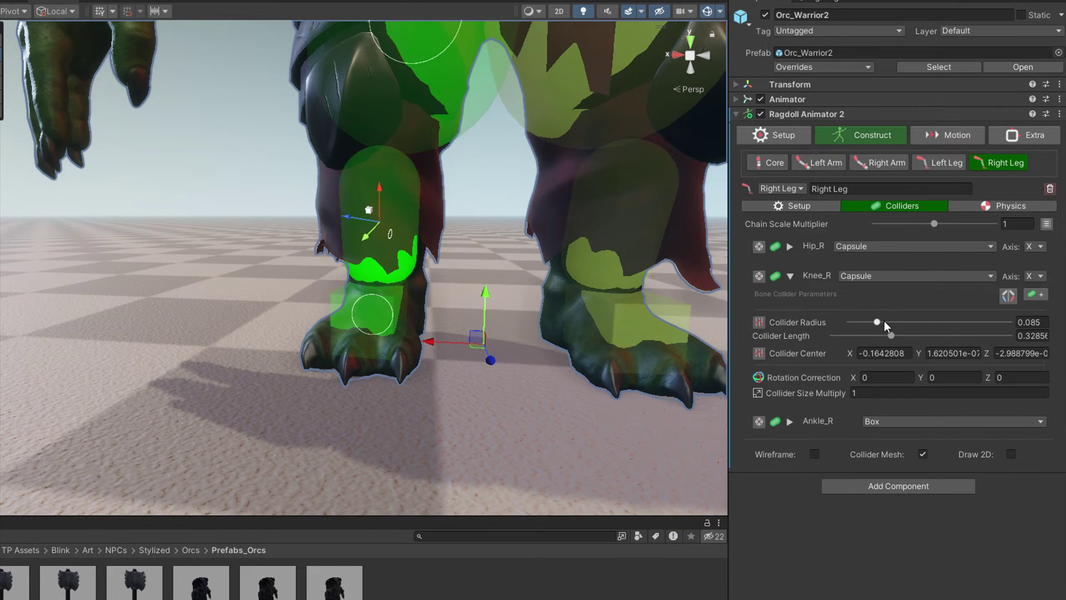
{"action": "left_click_drag", "start_coordinate": [884, 322], "coordinate": [901, 336]}
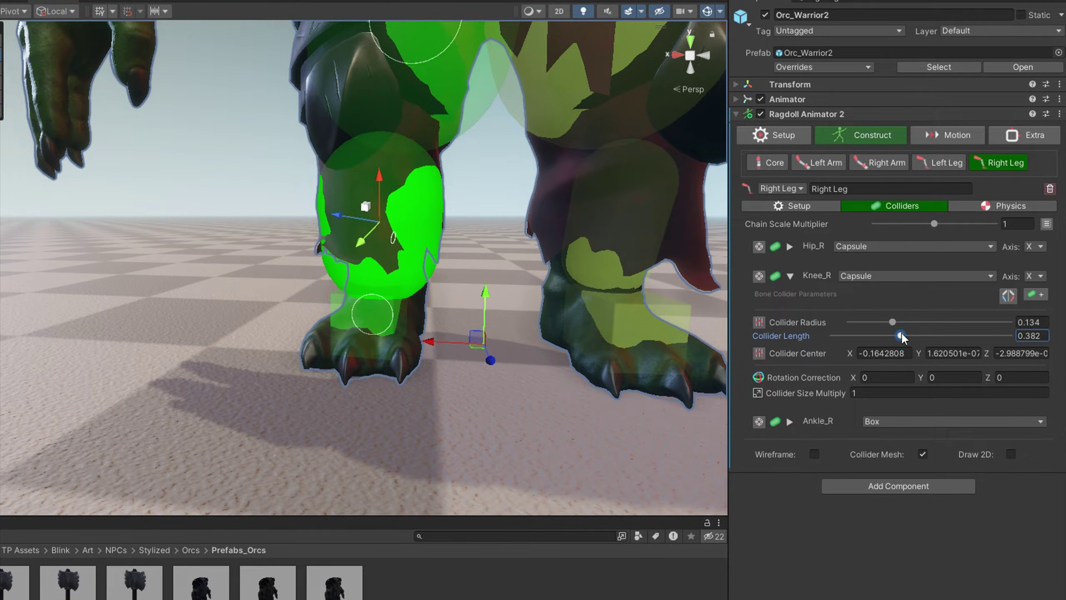
{"action": "left_click", "coordinate": [1009, 296]}
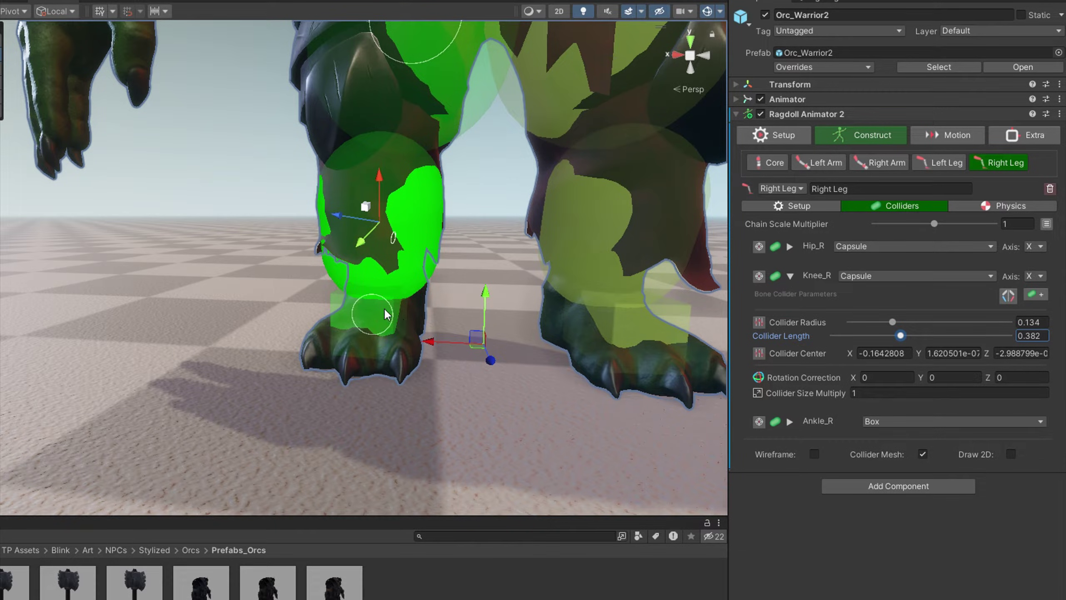
Fit the Ankle_R box collider to the right foot, about 0.26 on Y and 0.19 on Z, with its center Y about 0.04
{"action": "left_click", "coordinate": [387, 314]}
{"action": "scroll", "coordinate": [404, 294], "scroll_direction": "up", "scroll_amount": 5}
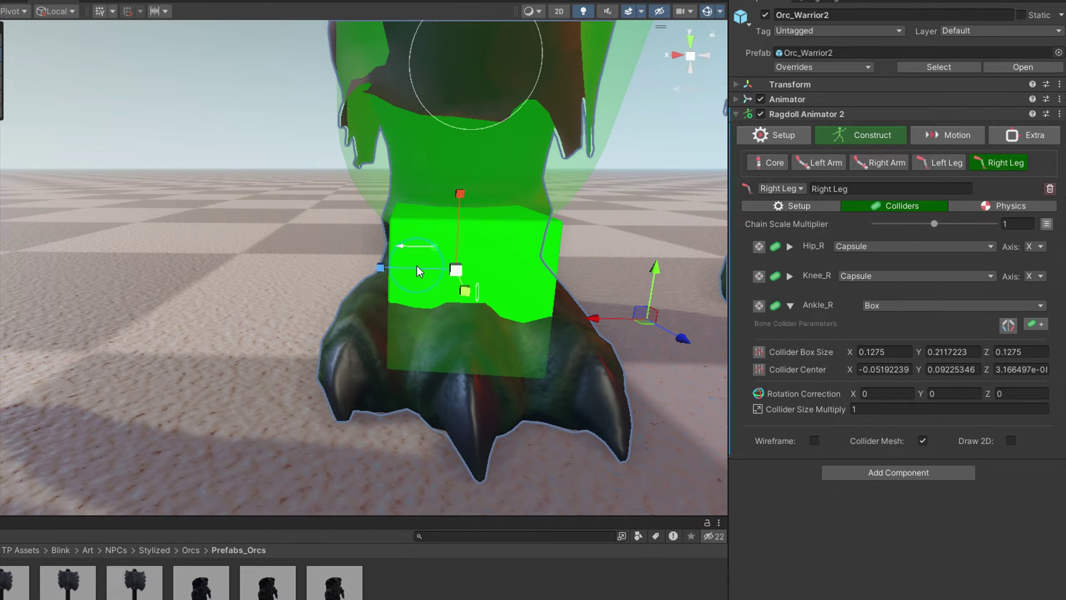
{"action": "left_click_drag", "start_coordinate": [388, 270], "coordinate": [356, 272]}
{"action": "right_click_drag", "start_coordinate": [420, 313], "coordinate": [462, 313]}
{"action": "key", "text": "a"}
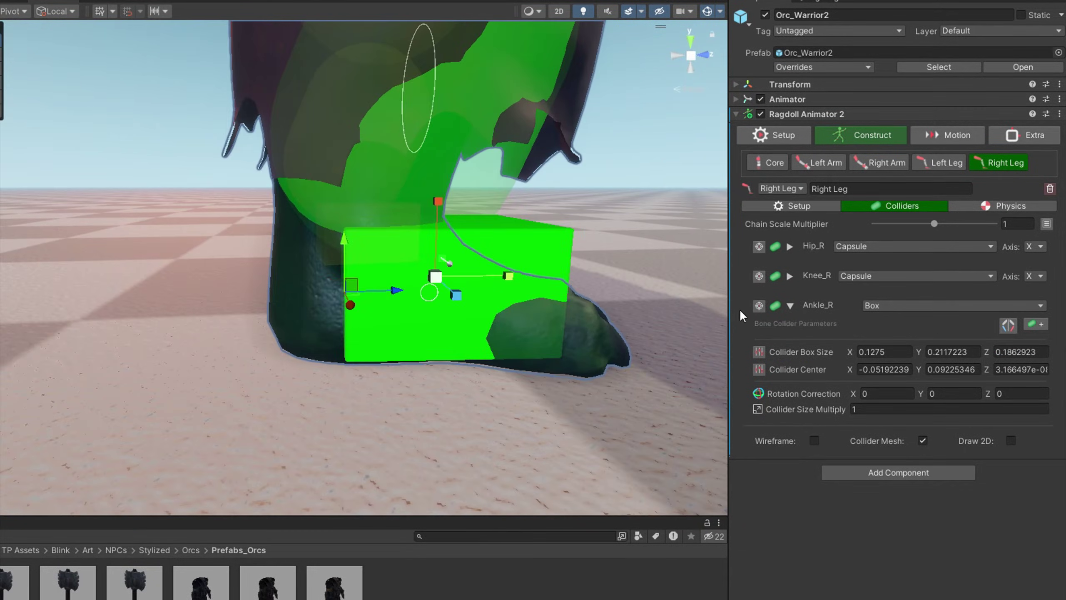
{"action": "left_click_drag", "start_coordinate": [527, 278], "coordinate": [441, 281]}
{"action": "right_click_drag", "start_coordinate": [541, 236], "coordinate": [369, 210]}
{"action": "key", "text": "s"}
{"action": "right_click_drag", "start_coordinate": [478, 303], "coordinate": [484, 267]}
{"action": "scroll", "coordinate": [484, 269], "scroll_direction": "down", "scroll_amount": 3}
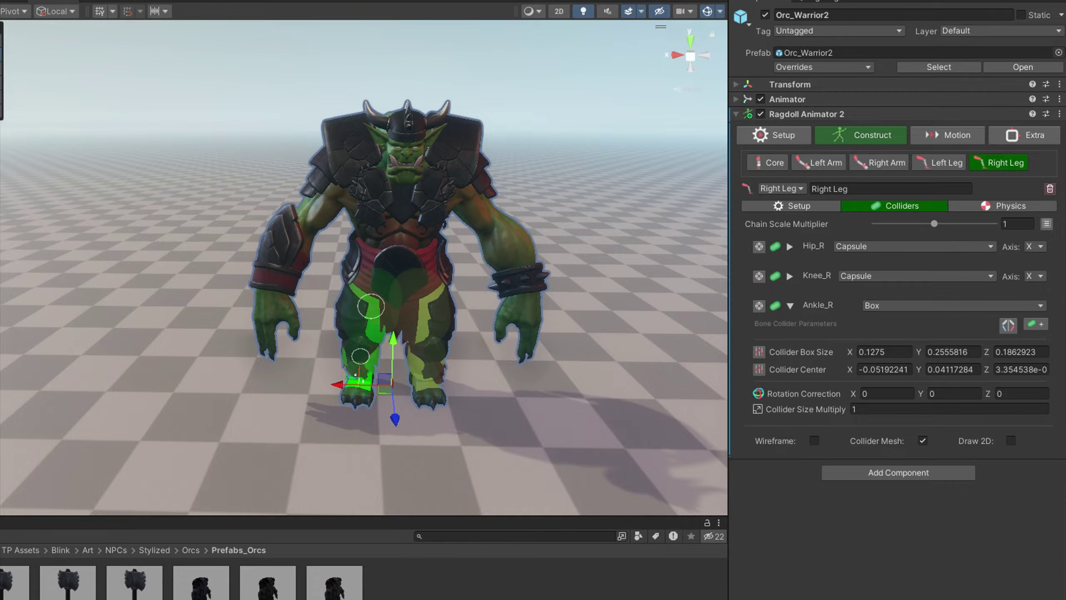
Run play mode and throw balls at the orc's head and arms to test the limb colliders
{"action": "key", "text": "ctrl+p"}
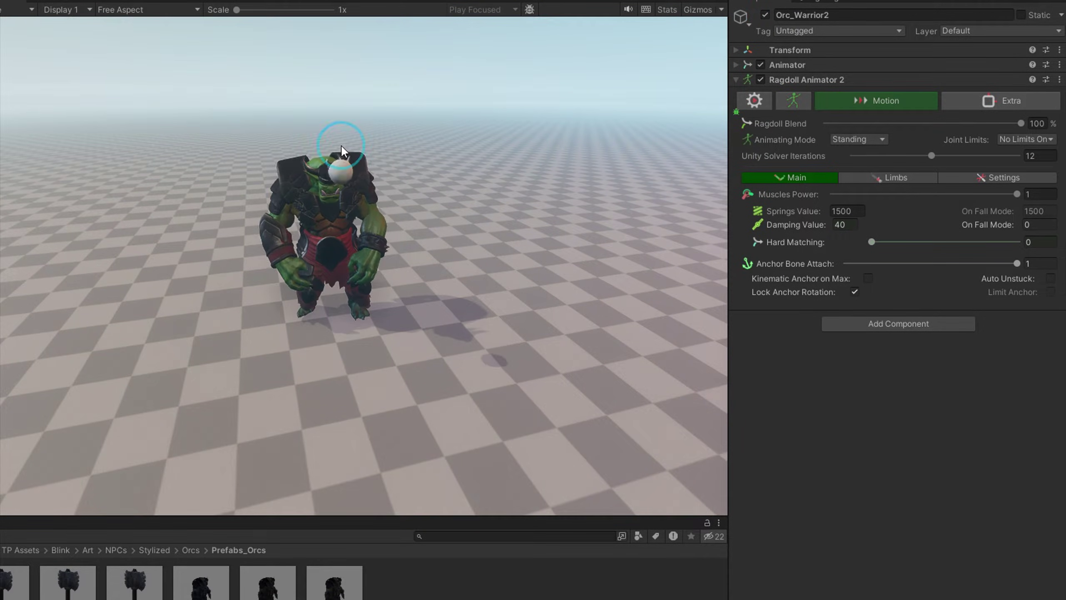
{"action": "left_click", "coordinate": [370, 222]}
{"action": "left_click", "coordinate": [284, 220]}
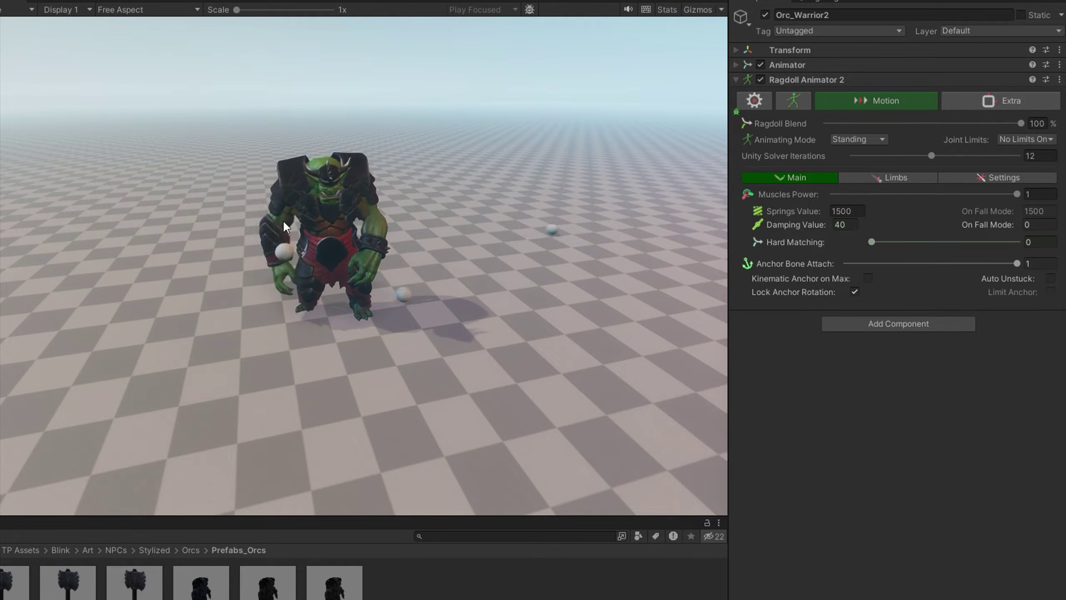
Throw another ball at the orc, stop play mode and open the Right Leg chain's physics settings
{"action": "left_click", "coordinate": [306, 230]}
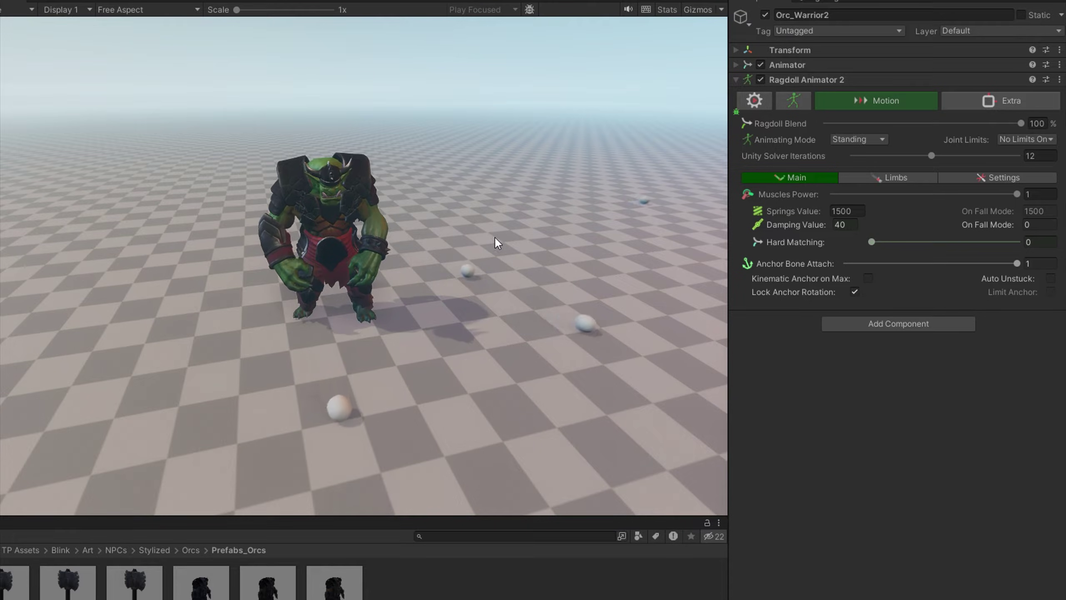
{"action": "key", "text": "ctrl+p"}
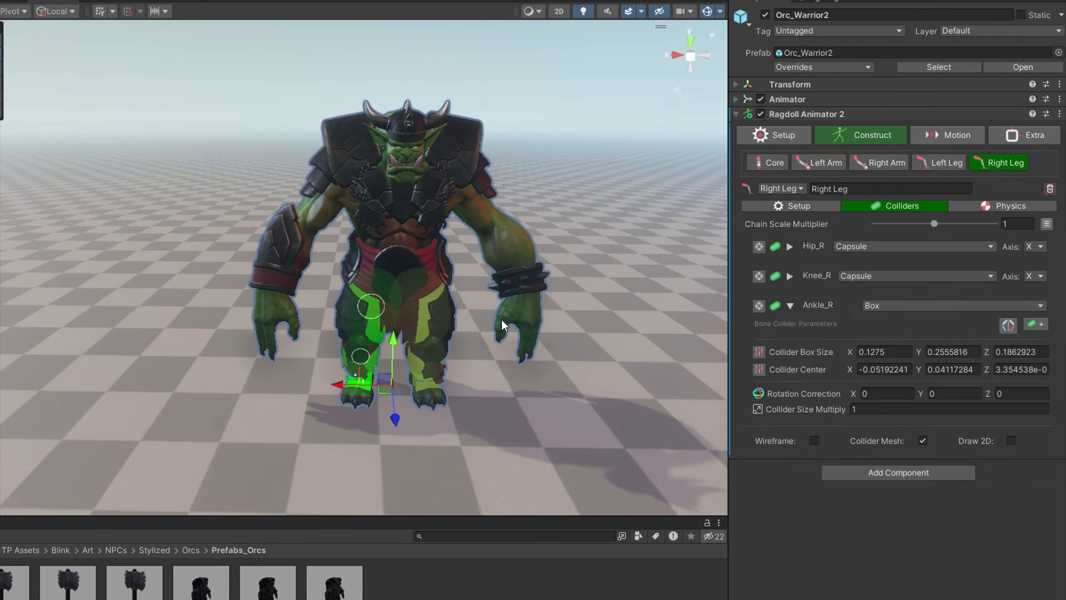
{"action": "left_click", "coordinate": [991, 205]}
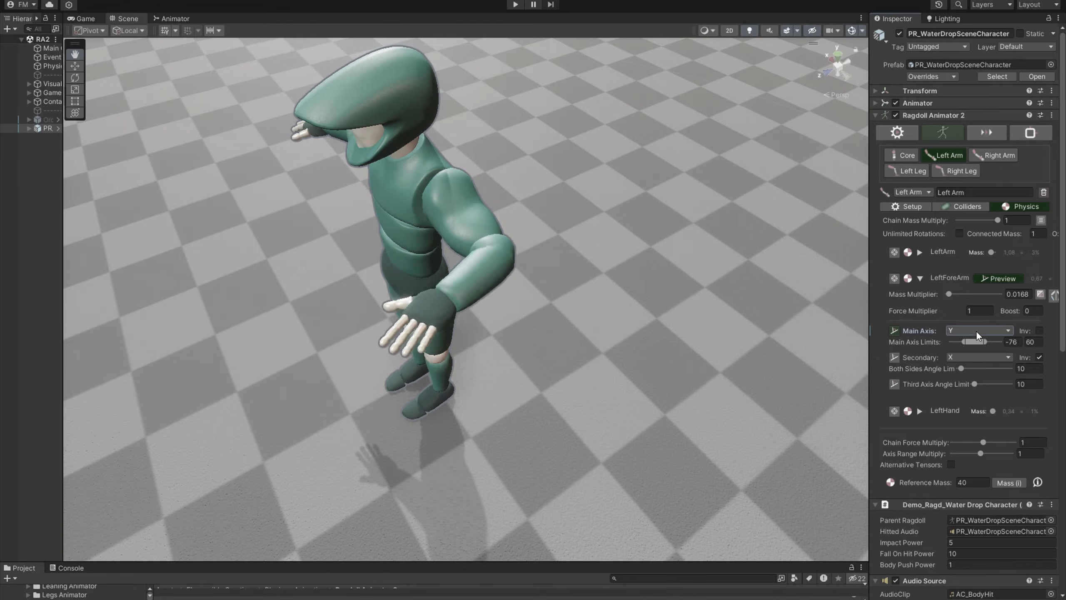
On the demo characters, check the LeftForeArm main axis, set Animating Mode to Falling and raise Ragdoll Blend to 100%
{"action": "left_click_drag", "start_coordinate": [976, 330], "coordinate": [988, 329]}
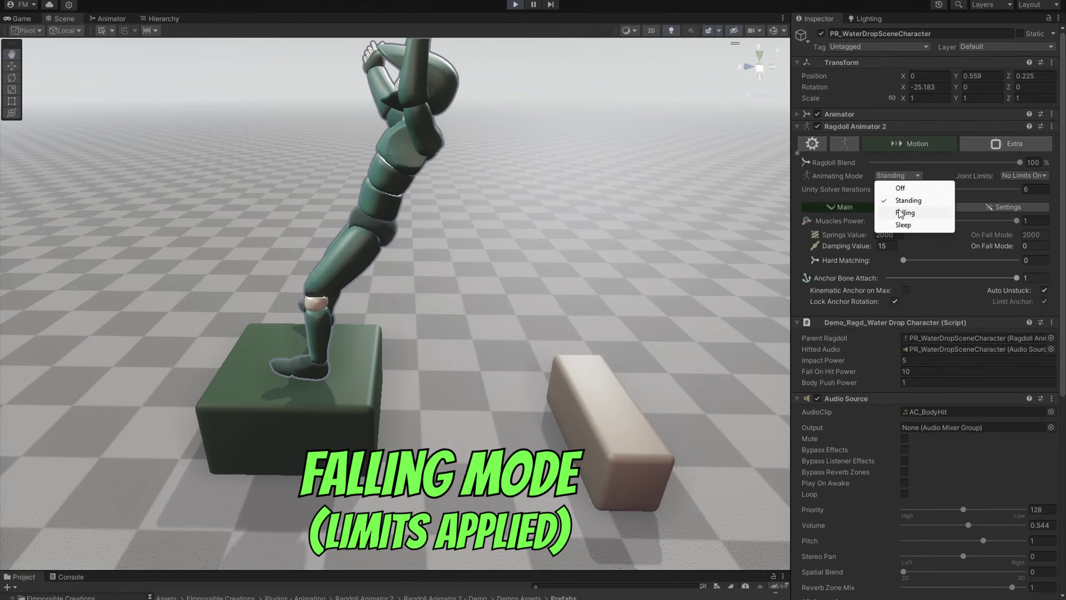
{"action": "left_click", "coordinate": [897, 210]}
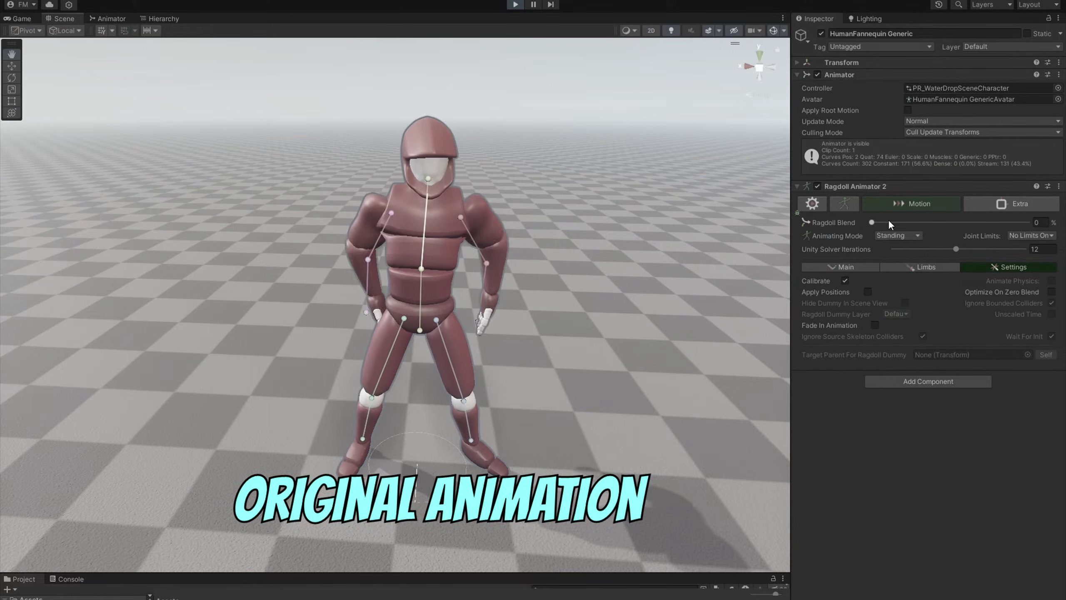
{"action": "left_click_drag", "start_coordinate": [875, 222], "coordinate": [1051, 225]}
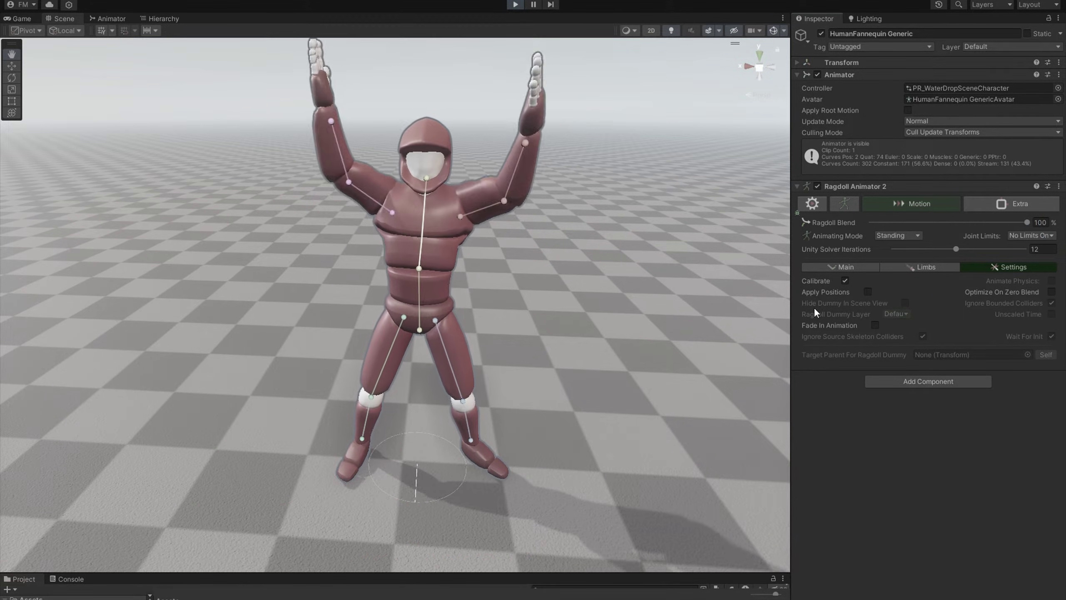
{"action": "left_click", "coordinate": [1031, 236]}
{"action": "left_click", "coordinate": [955, 247]}
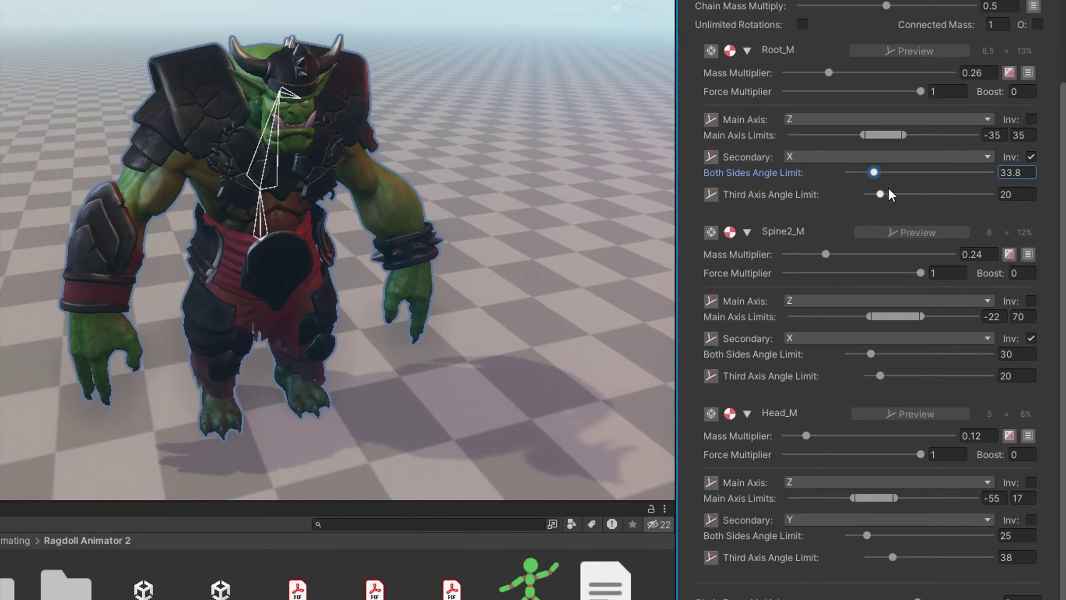
Adjust the Third Axis Angle Limit of Root_M in the orc's core physics settings
{"action": "left_click_drag", "start_coordinate": [884, 194], "coordinate": [878, 195]}
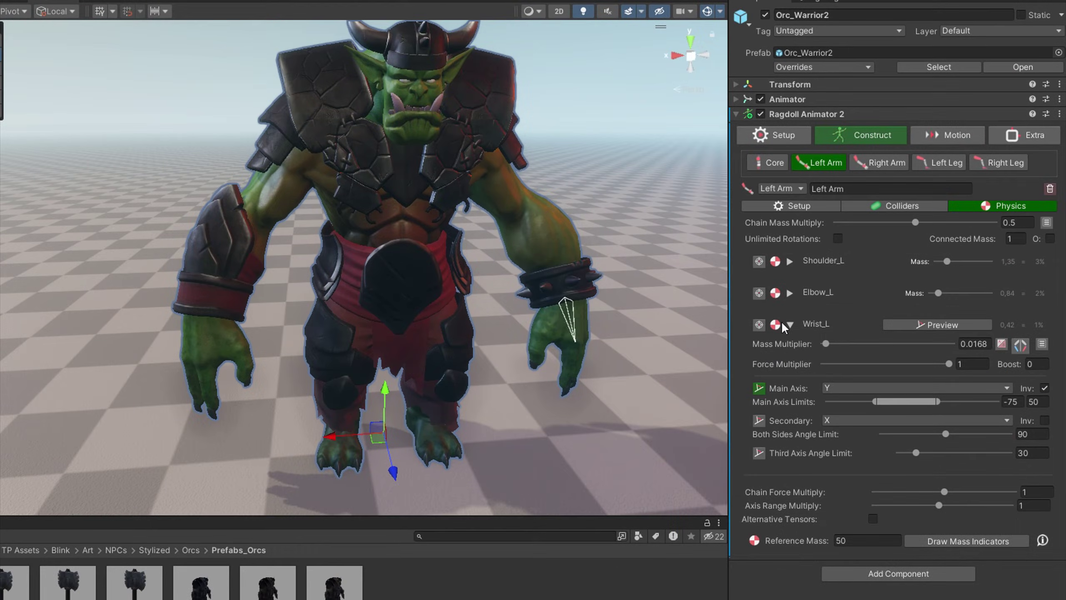
Expand Shoulder_L in the Left Arm physics settings and inspect its main, secondary and third axis limits in the scene
{"action": "left_click", "coordinate": [790, 324]}
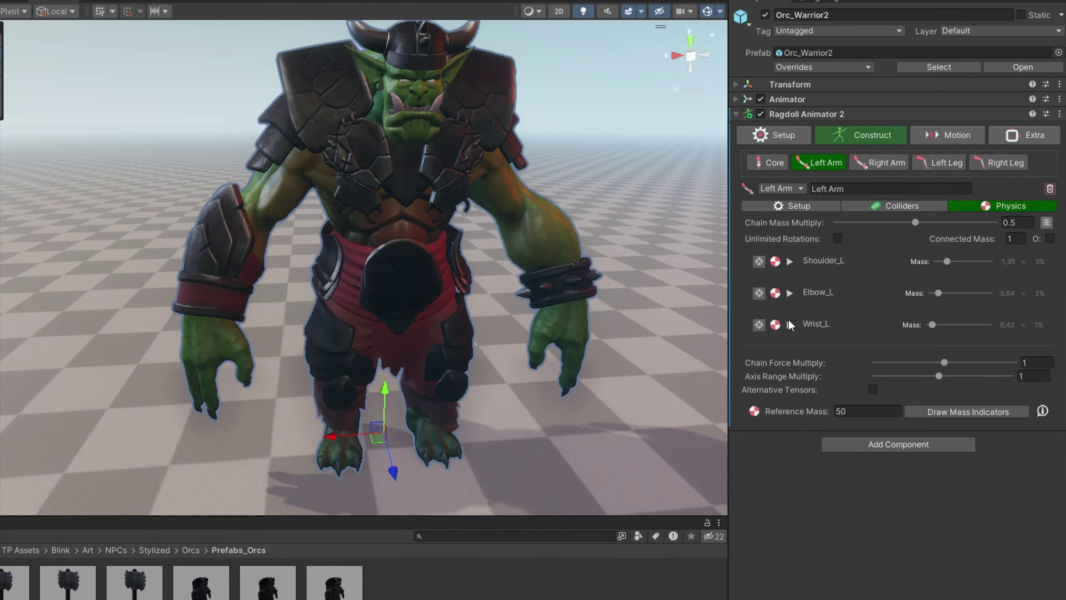
{"action": "left_click", "coordinate": [793, 260]}
{"action": "right_click_drag", "start_coordinate": [630, 274], "coordinate": [481, 264]}
{"action": "left_click_drag", "start_coordinate": [482, 263], "coordinate": [302, 295], "text": "alt"}
{"action": "key", "text": "s"}
{"action": "mouse_move", "coordinate": [426, 218]}
{"action": "right_mouse_down"}
{"action": "mouse_move", "coordinate": [459, 207]}
{"action": "mouse_move", "coordinate": [441, 212]}
{"action": "right_mouse_up"}
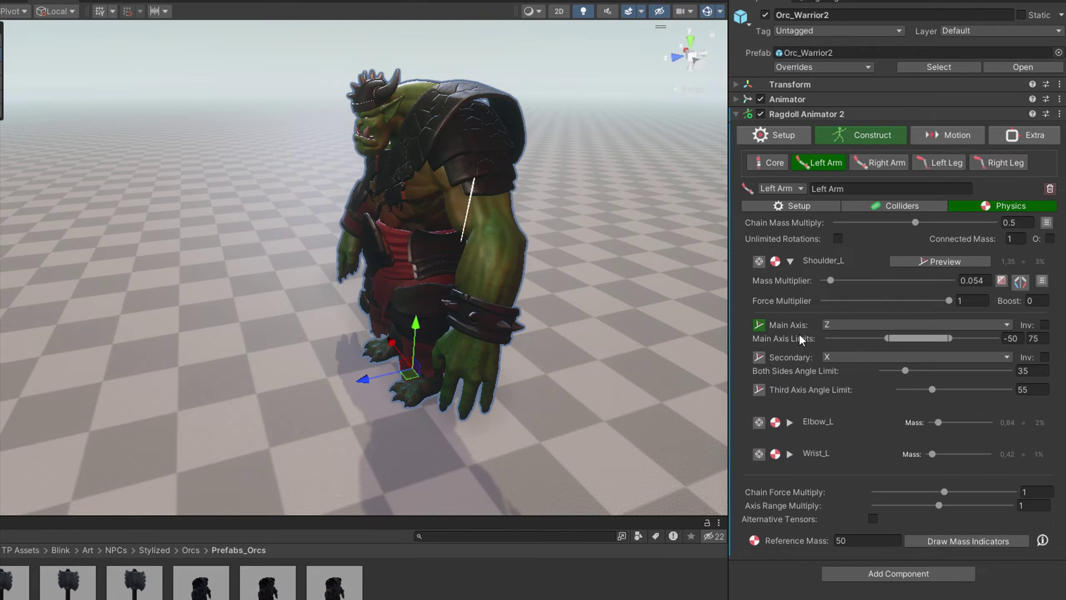
{"action": "left_click", "coordinate": [758, 357]}
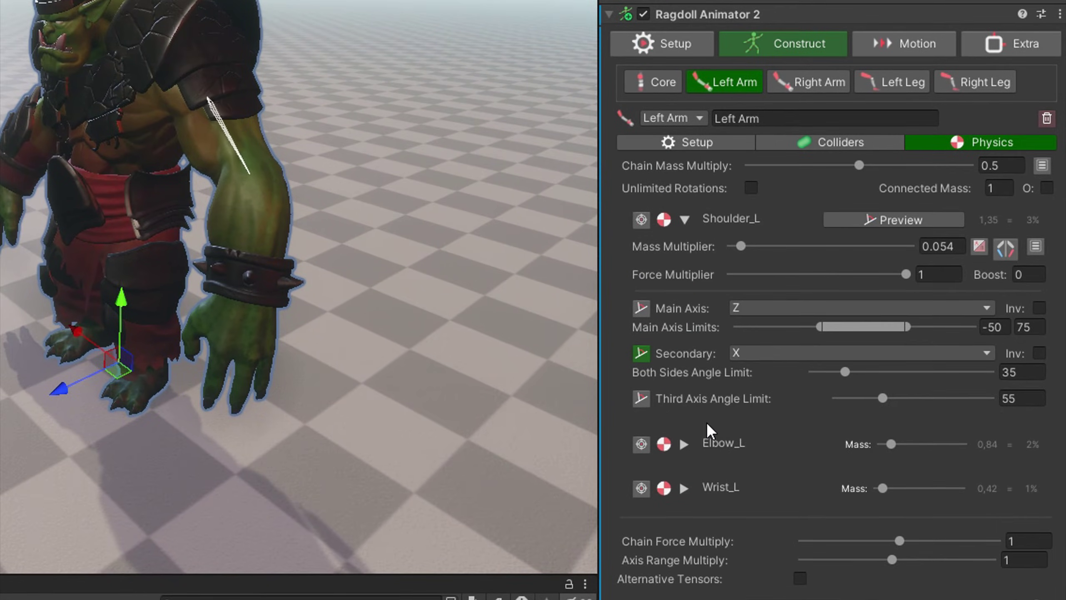
{"action": "left_click", "coordinate": [641, 398]}
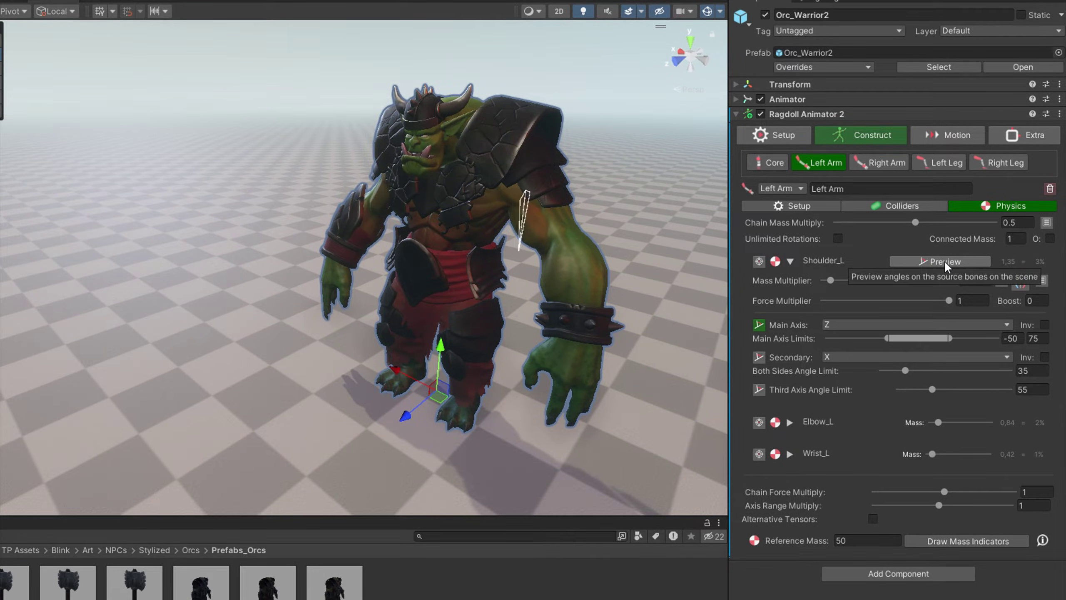
Preview the Shoulder_L rotation on the model and set its Main Axis Limits to -103 and 94
{"action": "left_click", "coordinate": [944, 261]}
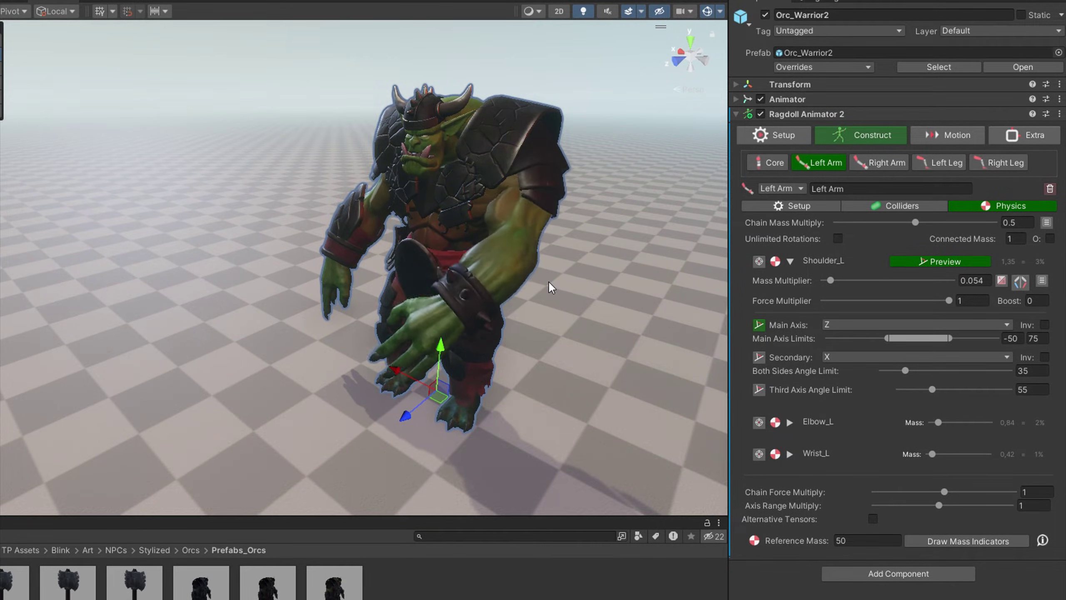
{"action": "left_click_drag", "start_coordinate": [551, 286], "coordinate": [472, 315], "text": "alt"}
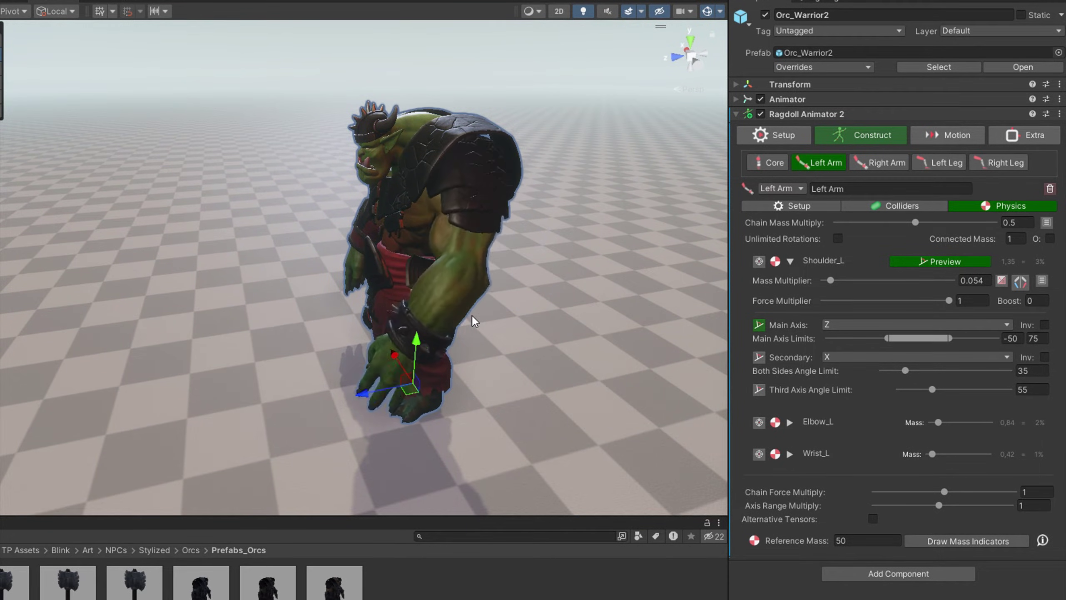
{"action": "left_click_drag", "start_coordinate": [886, 338], "coordinate": [863, 323]}
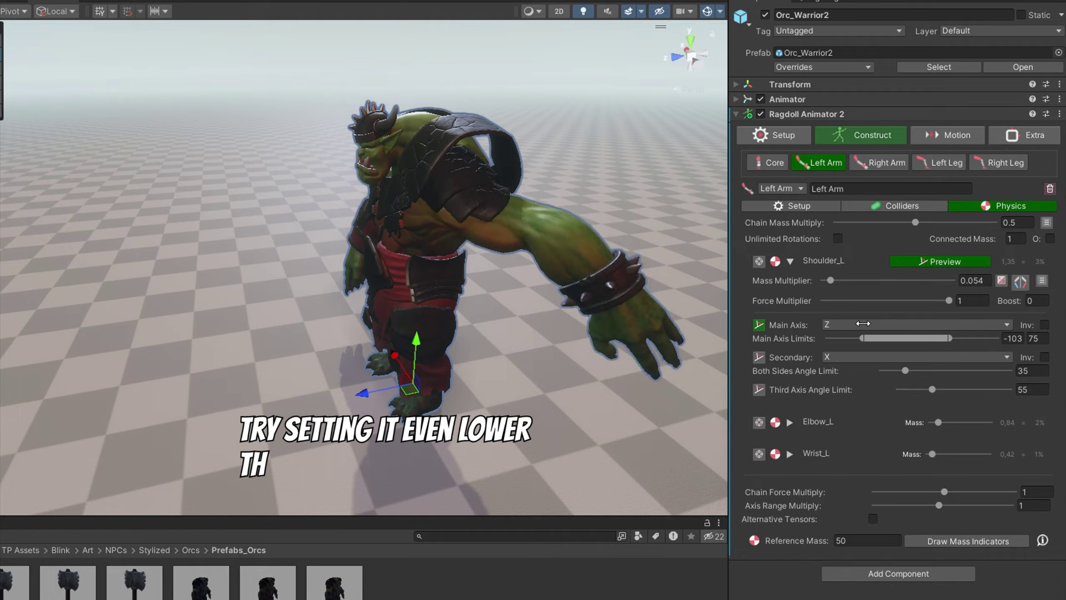
{"action": "mouse_move", "coordinate": [950, 337]}
{"action": "left_mouse_down"}
{"action": "mouse_move", "coordinate": [1033, 335]}
{"action": "mouse_move", "coordinate": [958, 339]}
{"action": "left_mouse_up"}
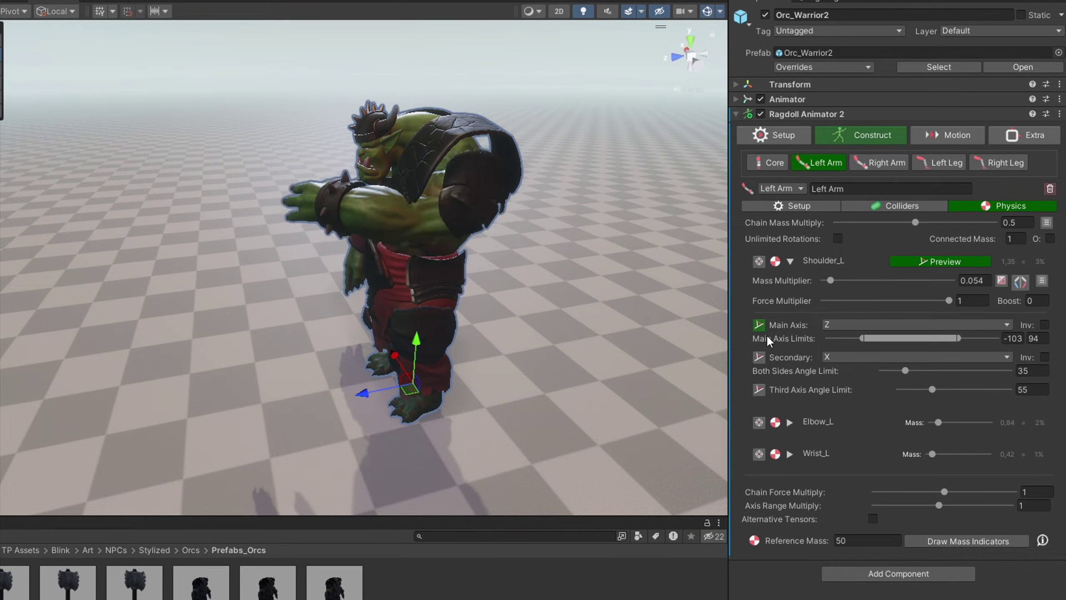
Preview the secondary and third axes of Shoulder_L and set its Third Axis Angle Limit to 40
{"action": "left_click", "coordinate": [759, 357]}
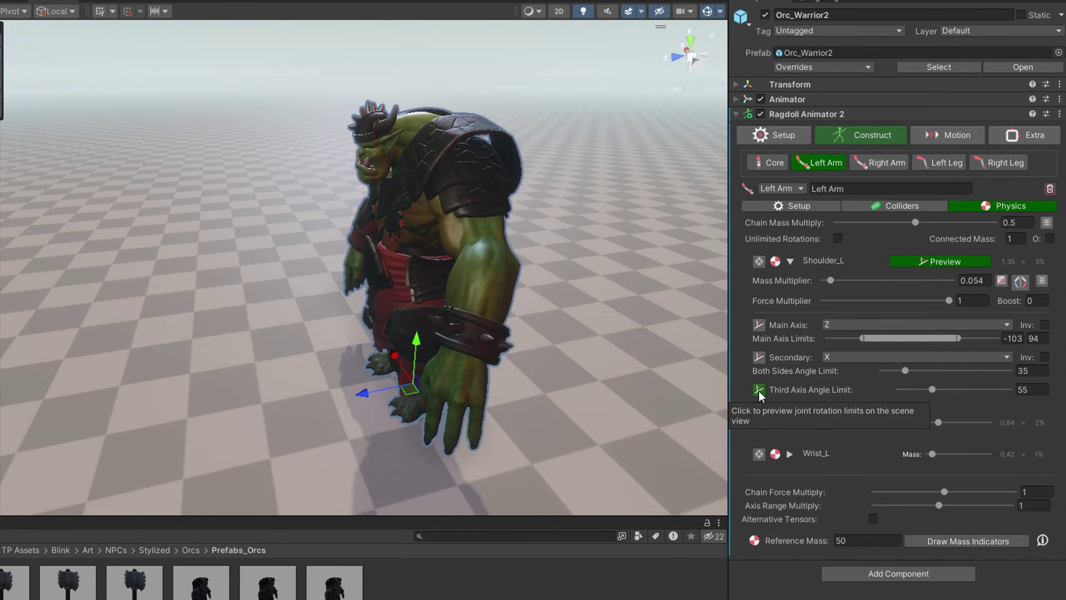
{"action": "left_click", "coordinate": [759, 391]}
{"action": "left_click_drag", "start_coordinate": [438, 276], "coordinate": [648, 276], "text": "alt"}
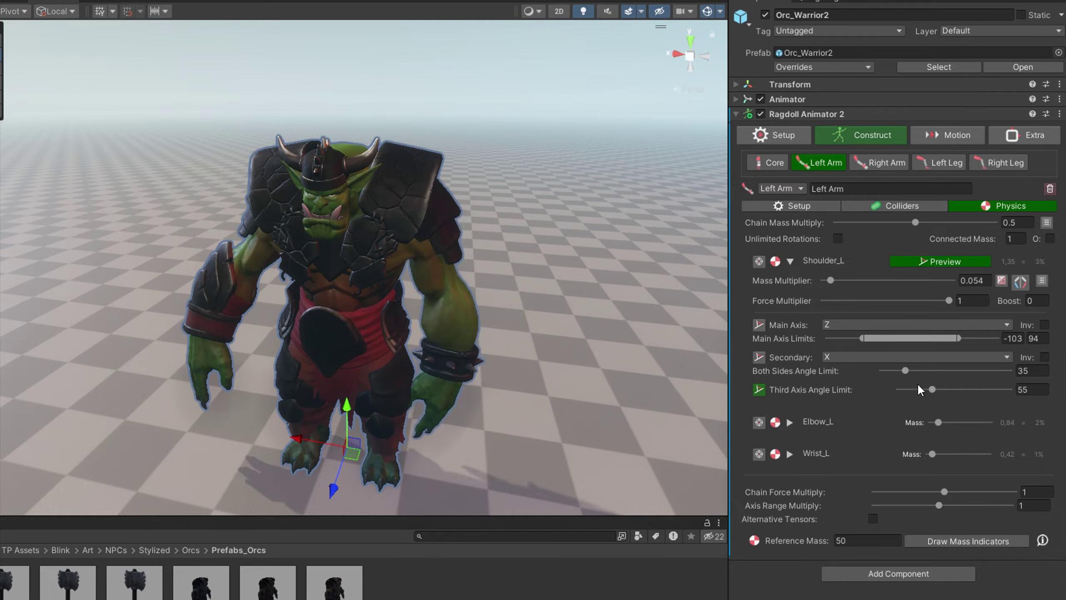
{"action": "left_click", "coordinate": [920, 390]}
{"action": "left_click_drag", "start_coordinate": [923, 393], "coordinate": [925, 389]}
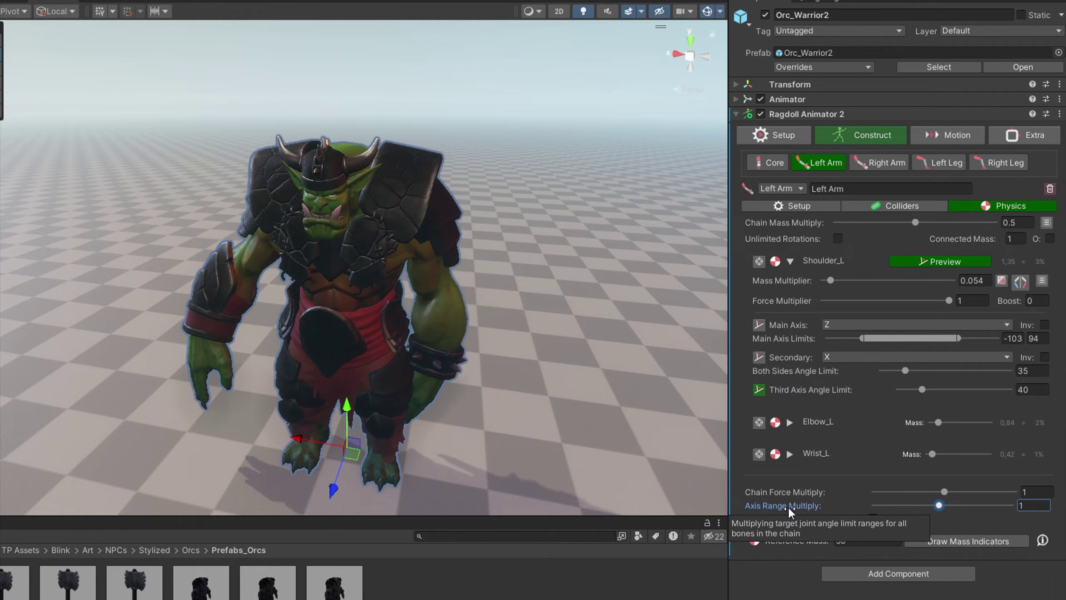
Try the Left Arm chain's Axis Range Multiply at 0.226 and restore it to 1
{"action": "left_click", "coordinate": [939, 505]}
{"action": "left_click_drag", "start_coordinate": [939, 506], "coordinate": [885, 519]}
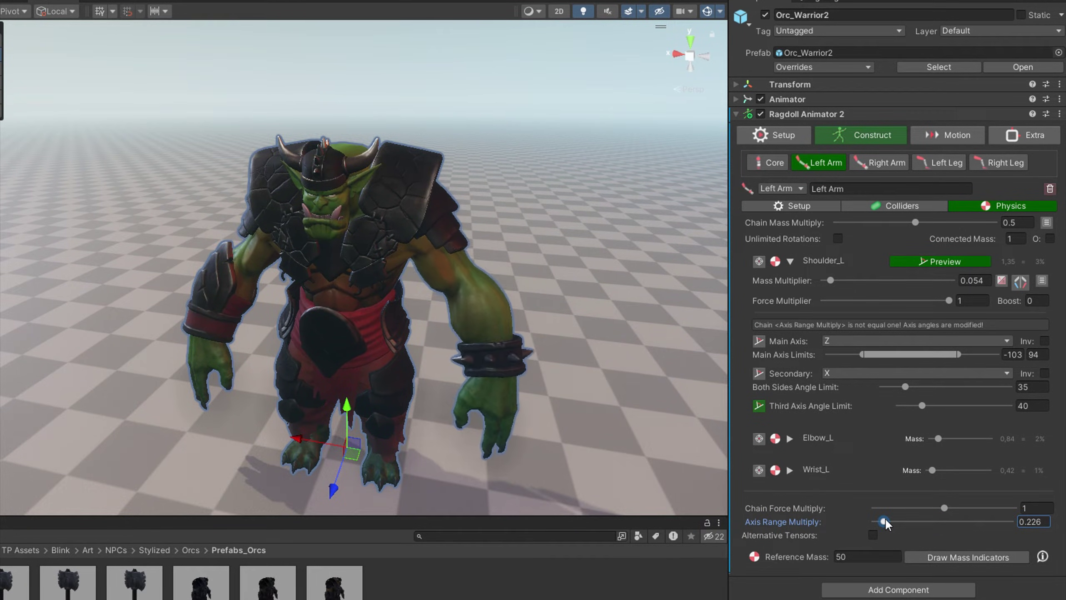
{"action": "left_click", "coordinate": [1044, 522]}
{"action": "type", "text": "1"}
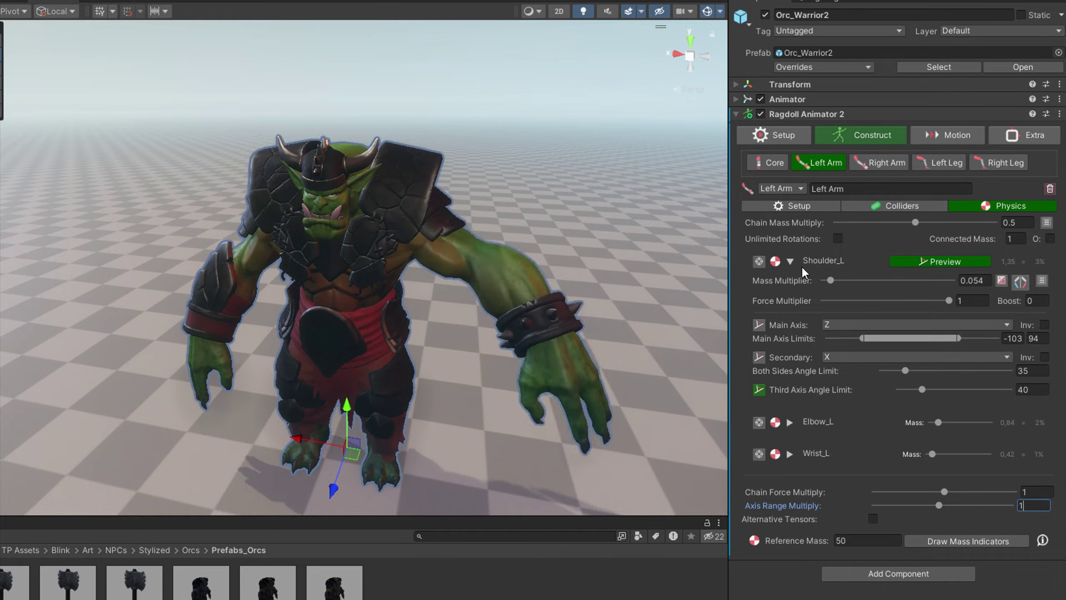
Expand Elbow_L, preview its rotation and set its Main Axis Limits to -2 and 78
{"action": "left_click", "coordinate": [790, 260]}
{"action": "left_click", "coordinate": [791, 292]}
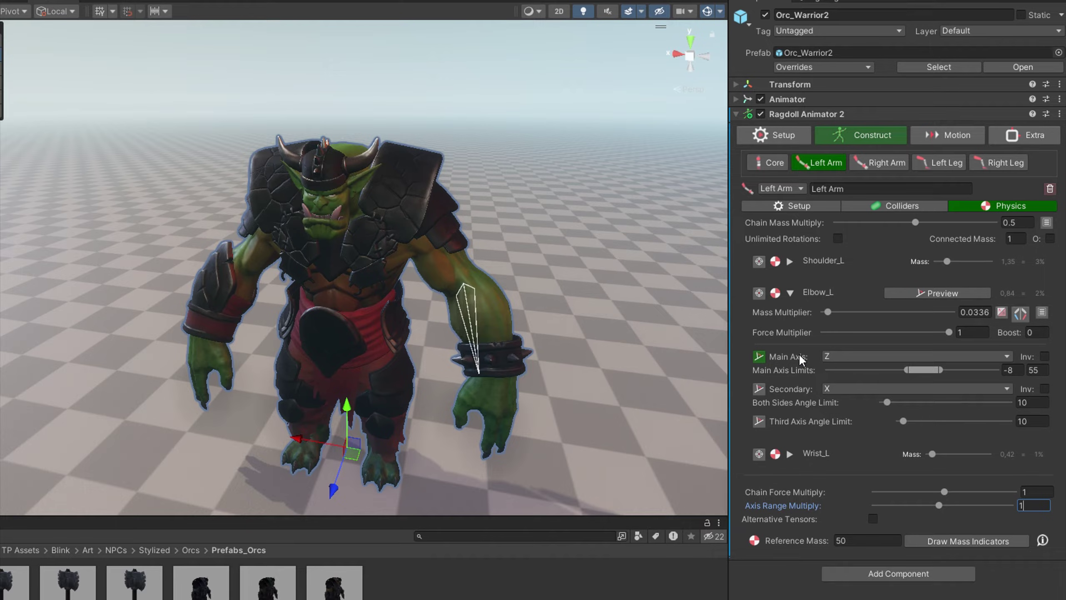
{"action": "left_click", "coordinate": [933, 293]}
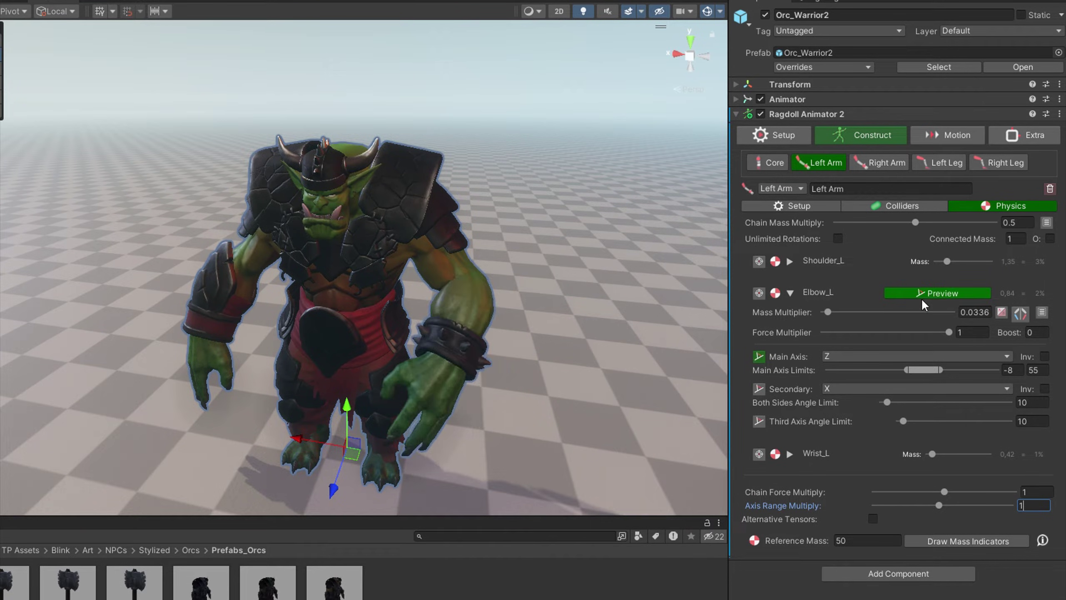
{"action": "left_click_drag", "start_coordinate": [905, 370], "coordinate": [951, 375]}
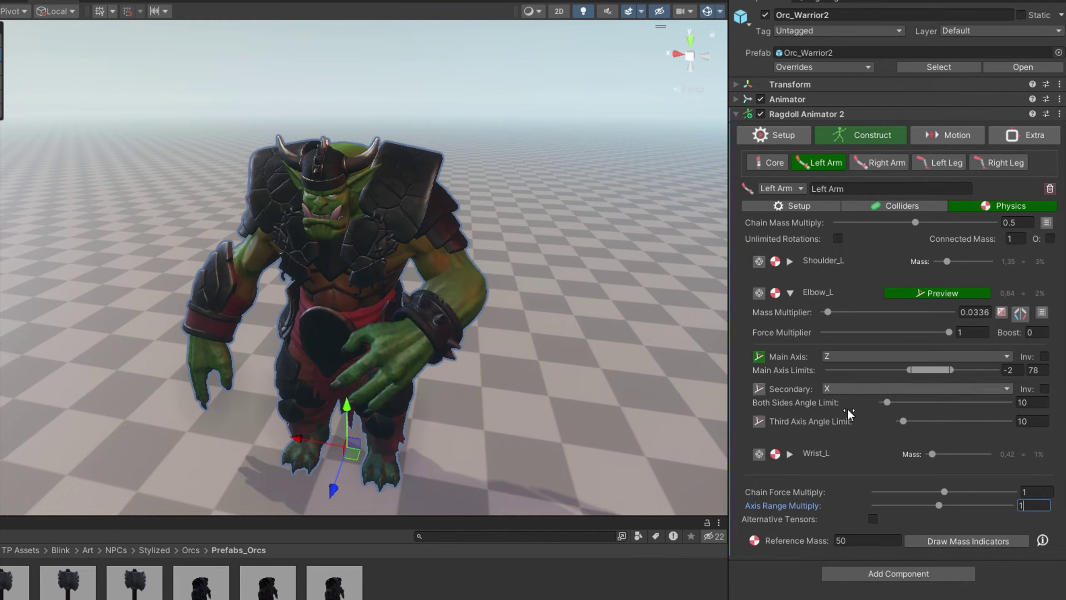
Preview the other Elbow_L axes, keeping Both Sides Angle Limit at 10 and setting Third Axis Angle Limit to 15
{"action": "left_click", "coordinate": [759, 388]}
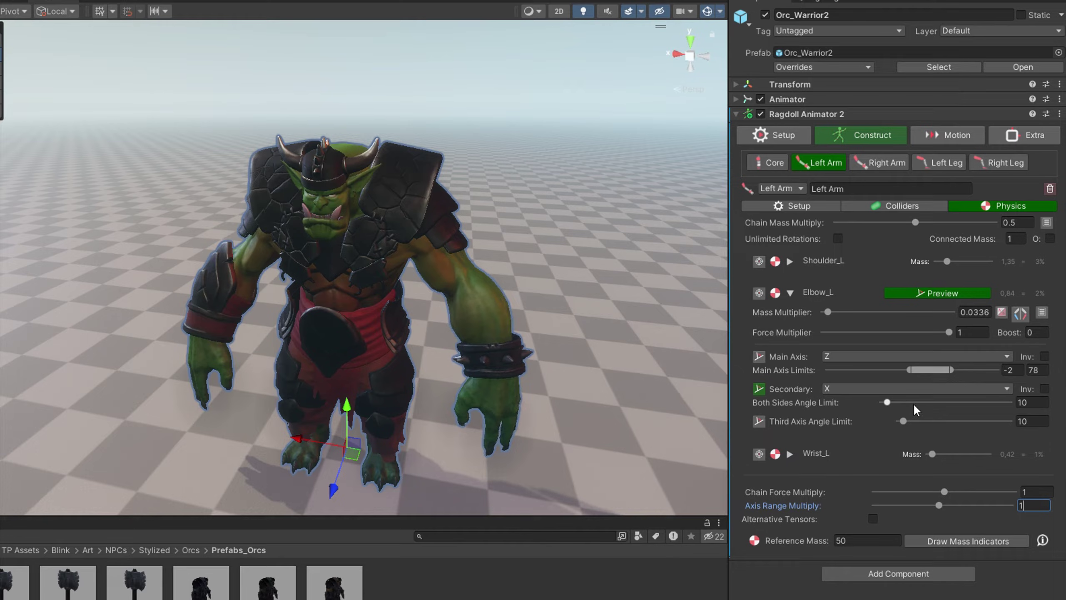
{"action": "left_click_drag", "start_coordinate": [899, 402], "coordinate": [890, 402]}
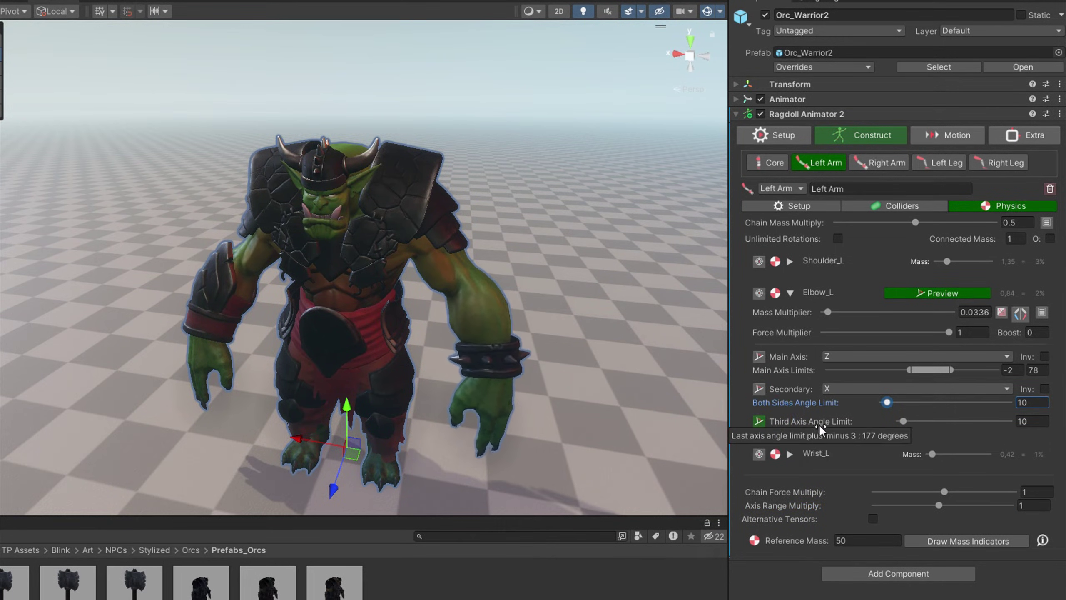
{"action": "left_click_drag", "start_coordinate": [929, 417], "coordinate": [910, 419]}
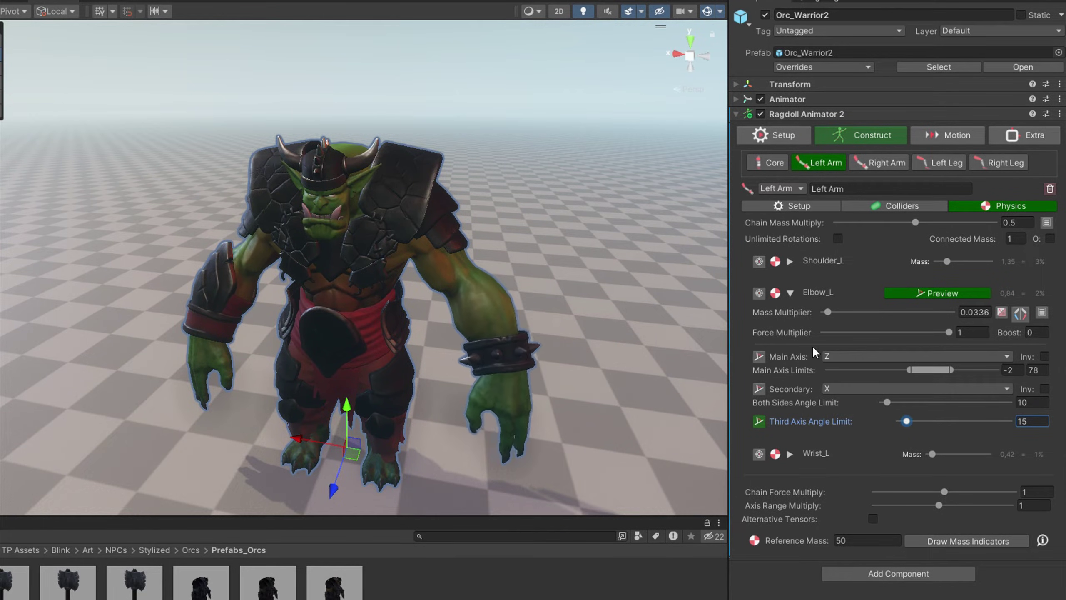
Look through the Main Axis options of Elbow_L and try inverting the axis
{"action": "left_click", "coordinate": [888, 358]}
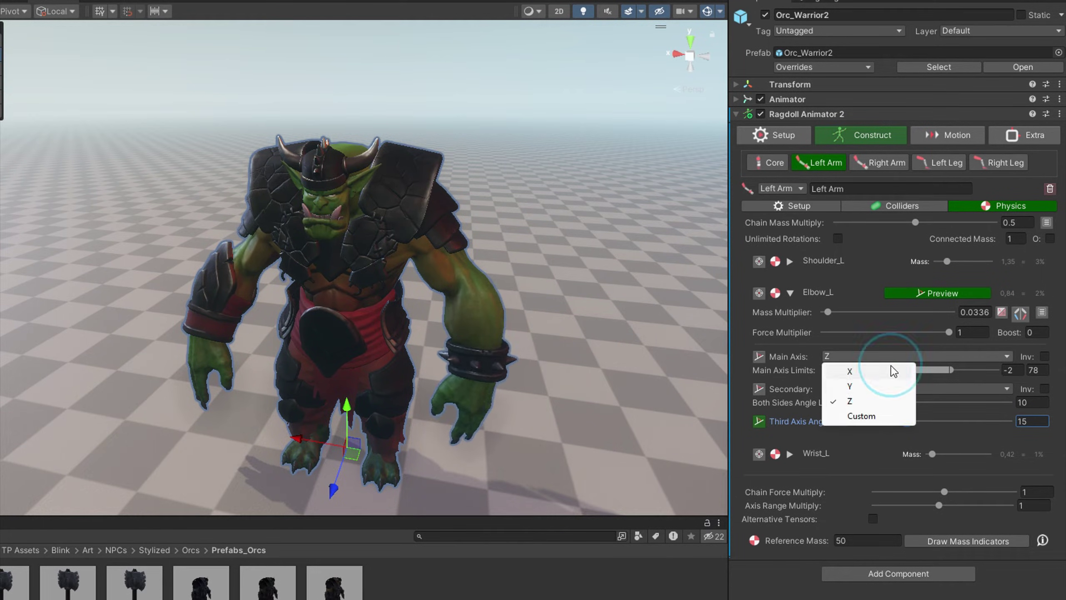
{"action": "left_click", "coordinate": [810, 368]}
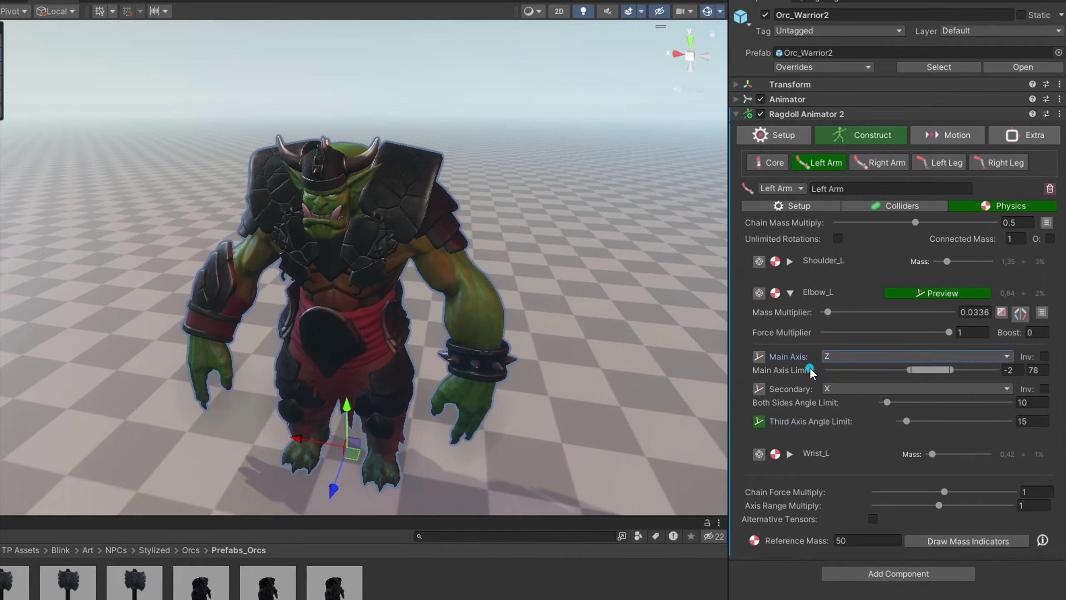
{"action": "left_click", "coordinate": [1044, 357]}
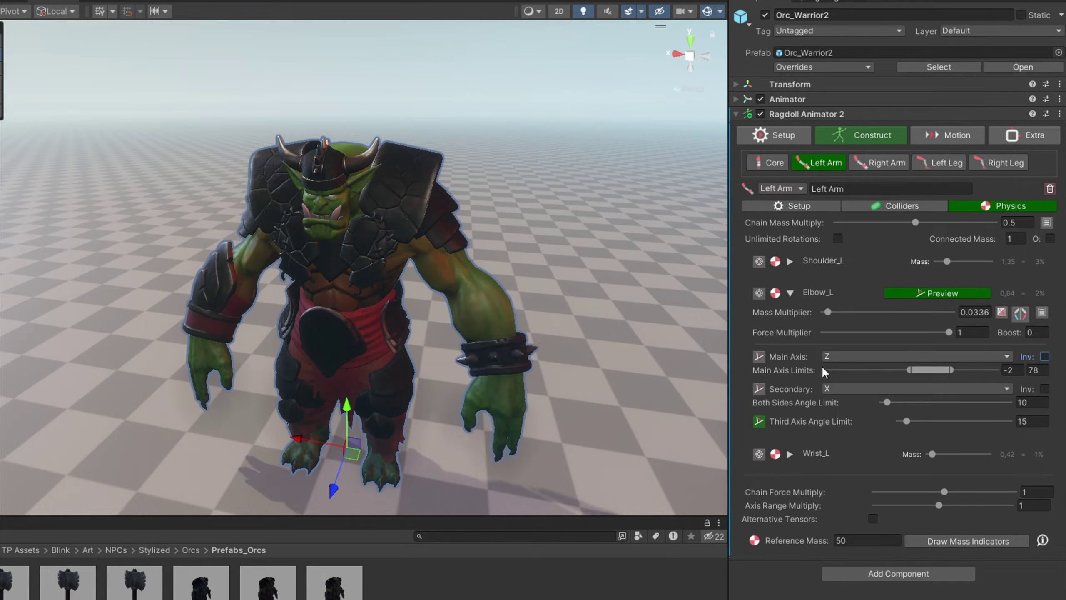
Open the Wrist_L physics settings and preview its joint rotation limits on the left hand
{"action": "left_click", "coordinate": [758, 453]}
{"action": "scroll", "coordinate": [596, 382], "scroll_direction": "up", "scroll_amount": 5}
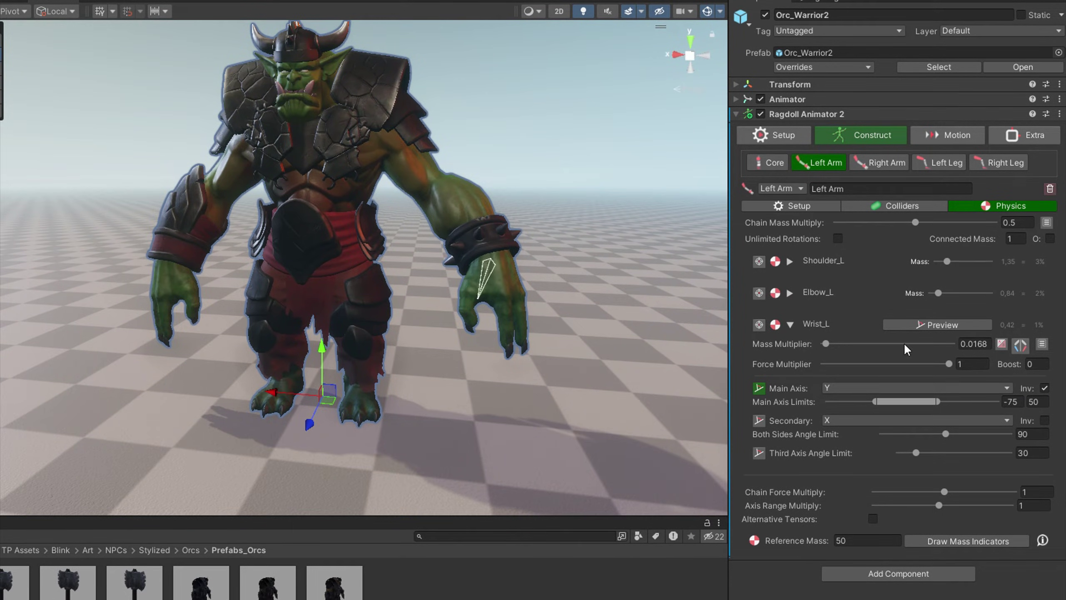
{"action": "left_click", "coordinate": [927, 326]}
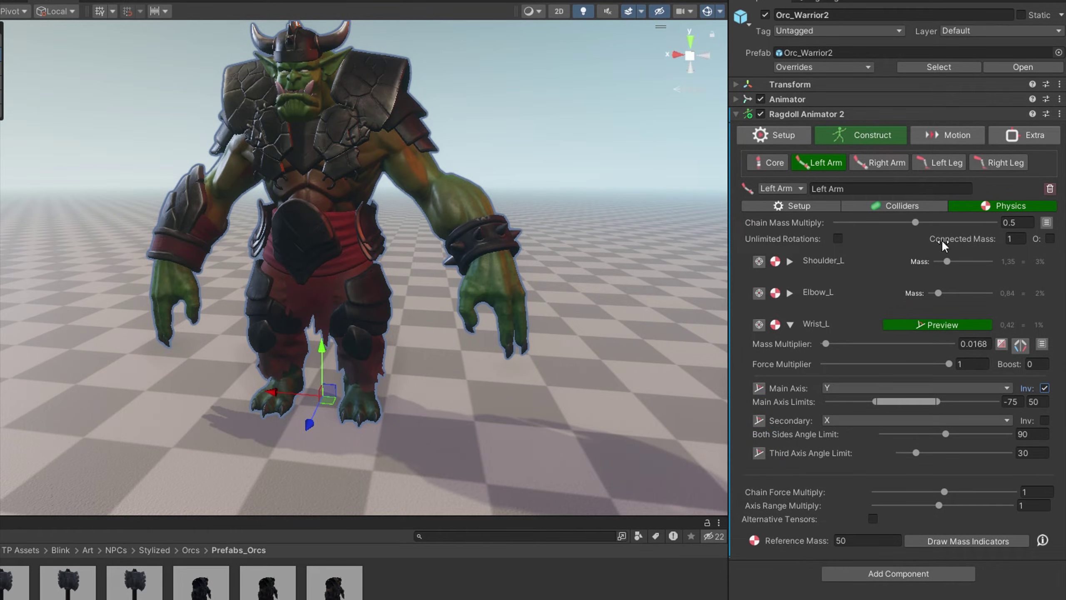
Copy the Left Arm chain settings and paste its physics settings onto the Right Arm chain
{"action": "left_click", "coordinate": [1045, 223]}
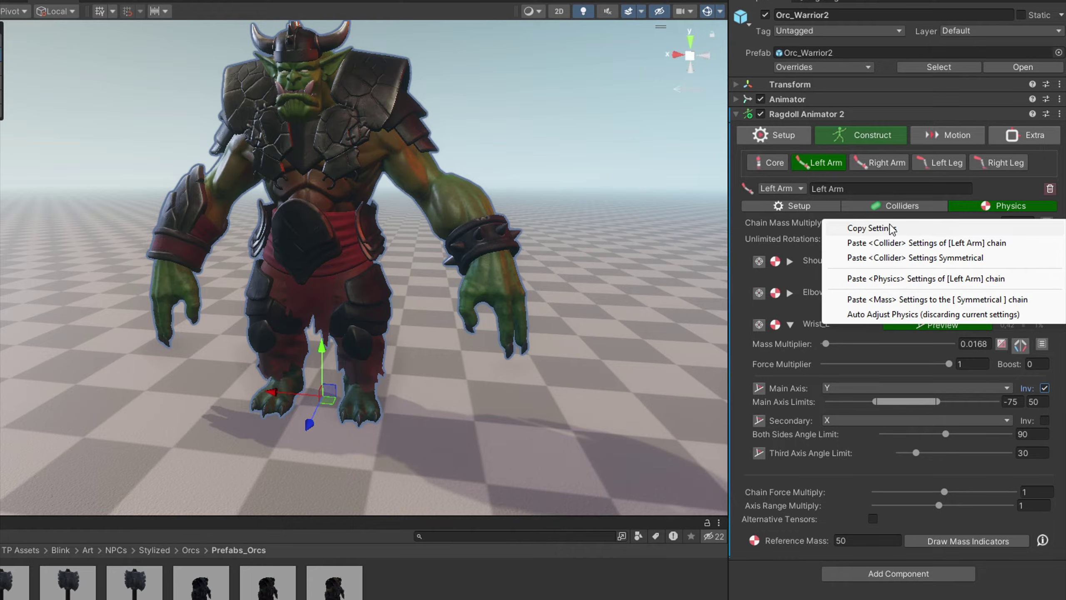
{"action": "left_click", "coordinate": [869, 228]}
{"action": "left_click", "coordinate": [879, 162]}
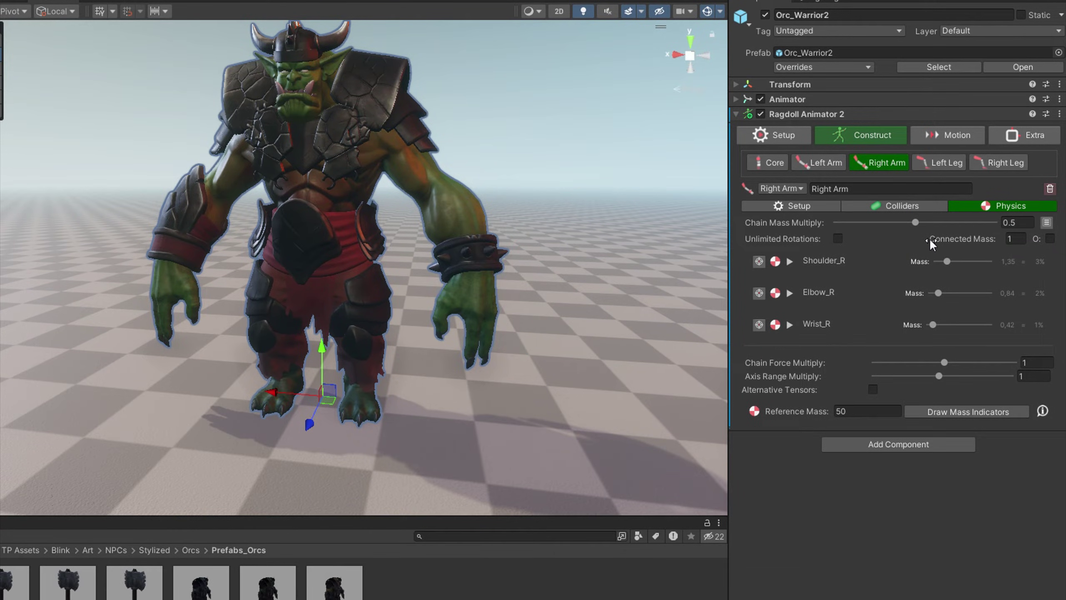
{"action": "left_click", "coordinate": [1048, 223]}
{"action": "left_click", "coordinate": [913, 281]}
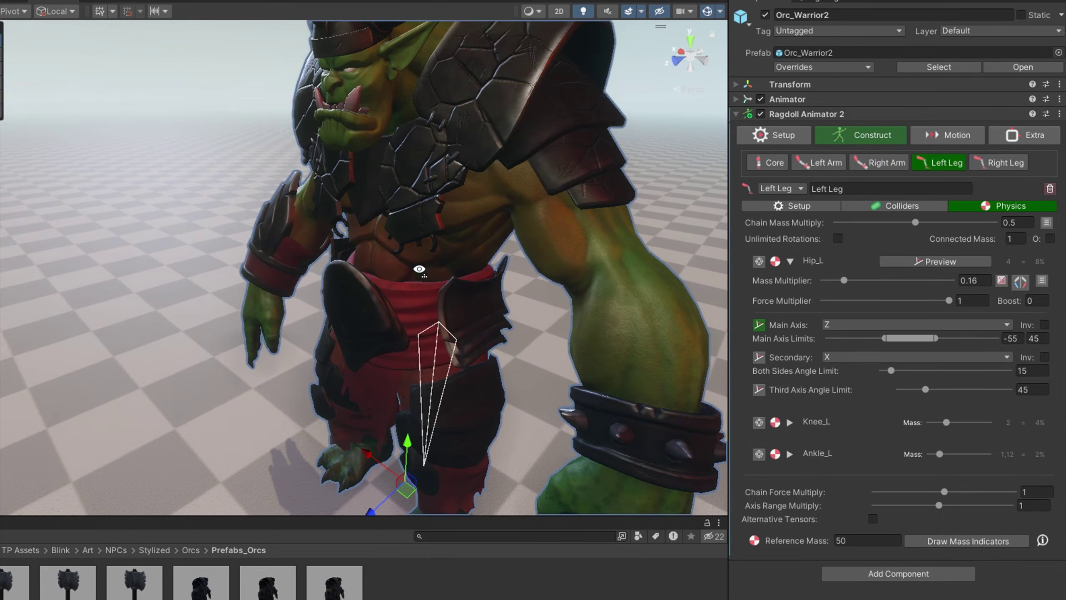
Set Hip_L's Main Axis Limits to -72 and 62, and preview its main, secondary and third axis rotations
{"action": "right_click_drag", "start_coordinate": [420, 268], "coordinate": [370, 261]}
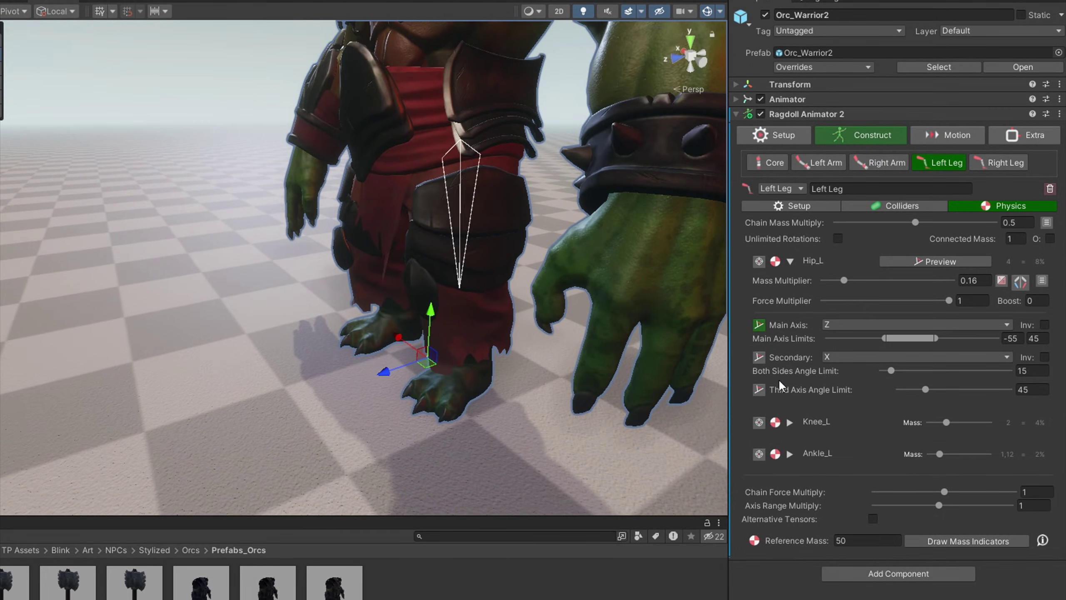
{"action": "left_click", "coordinate": [902, 260]}
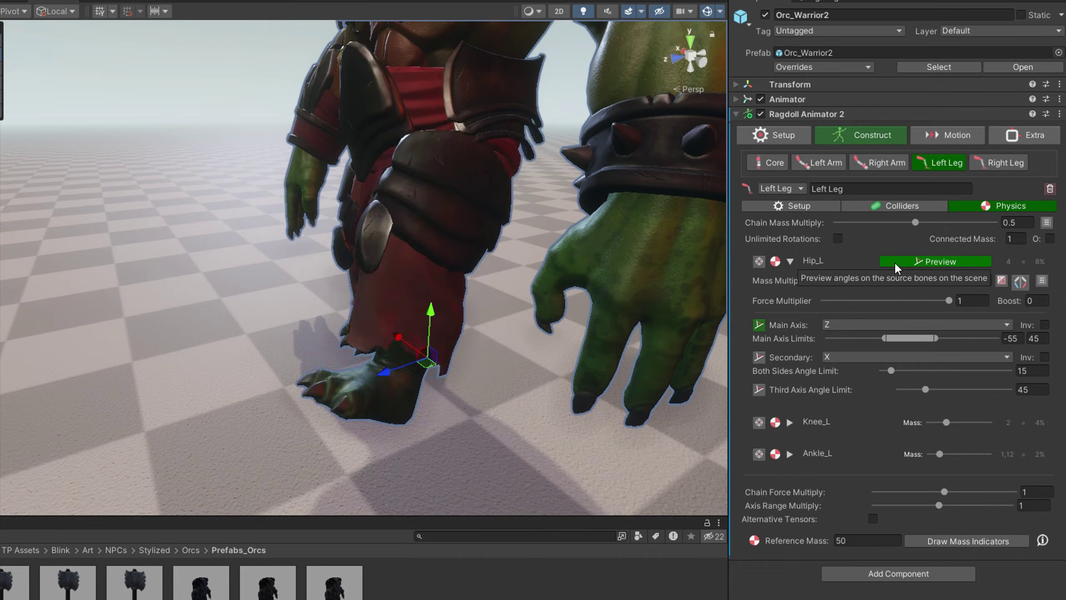
{"action": "mouse_move", "coordinate": [936, 338]}
{"action": "left_mouse_down"}
{"action": "mouse_move", "coordinate": [954, 340]}
{"action": "mouse_move", "coordinate": [944, 340]}
{"action": "left_mouse_up"}
{"action": "left_click_drag", "start_coordinate": [884, 340], "coordinate": [875, 344]}
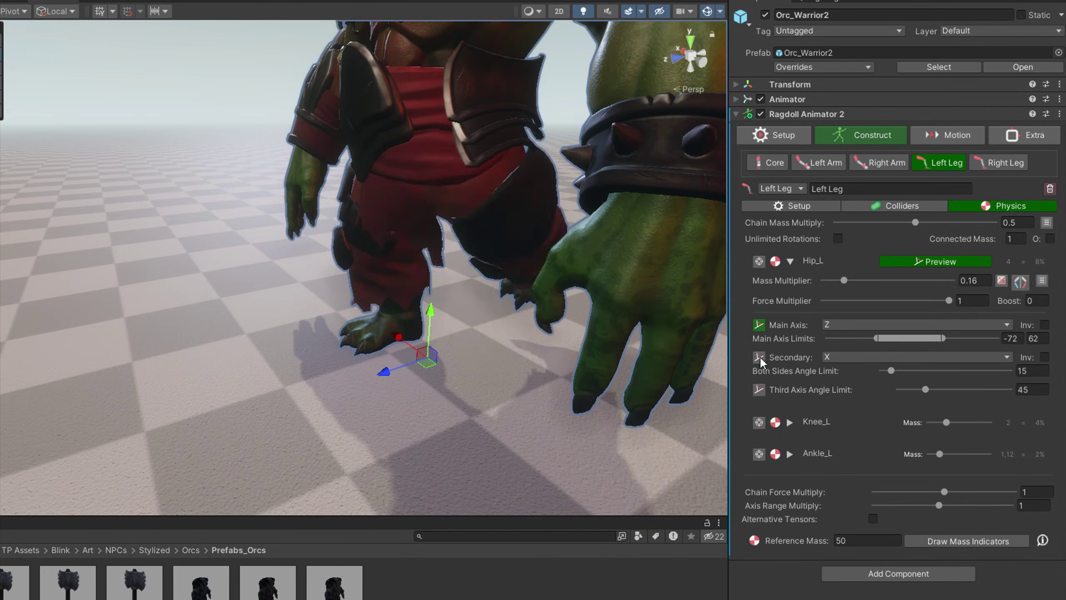
{"action": "left_click", "coordinate": [760, 356]}
{"action": "left_click", "coordinate": [758, 392]}
Preview the joint rotation limits of Knee_L and Ankle_L, and bring up the Right Leg chain
{"action": "left_click", "coordinate": [791, 423]}
{"action": "left_click", "coordinate": [944, 294]}
{"action": "left_click_drag", "start_coordinate": [525, 388], "coordinate": [522, 349], "text": "alt"}
{"action": "left_click", "coordinate": [761, 421]}
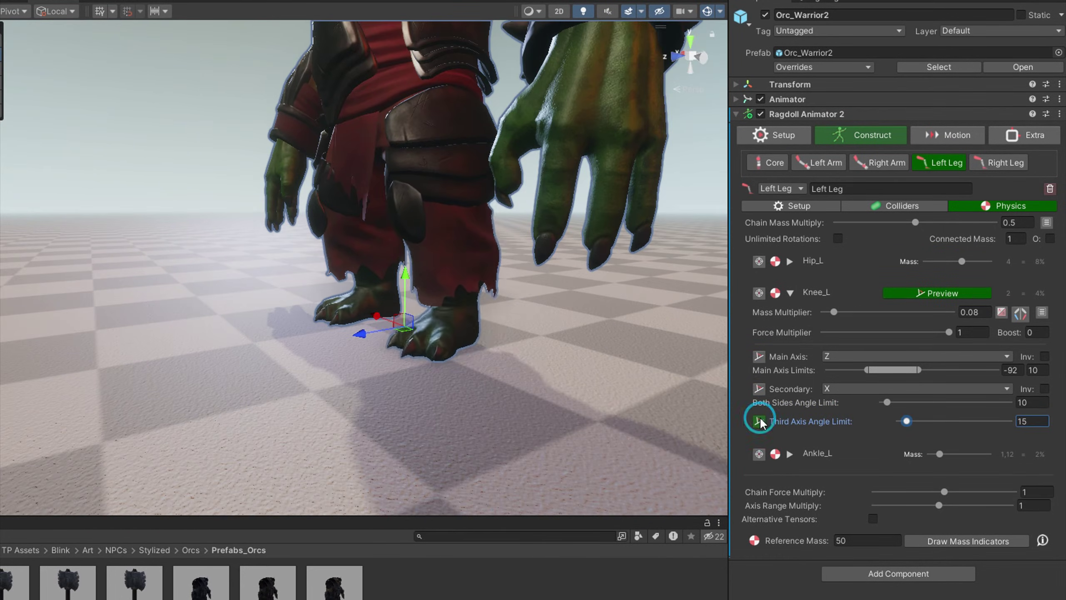
{"action": "left_click", "coordinate": [790, 455]}
{"action": "left_click", "coordinate": [944, 324]}
{"action": "left_click", "coordinate": [759, 422]}
{"action": "left_click", "coordinate": [760, 454]}
{"action": "left_click", "coordinate": [999, 162]}
{"action": "right_click_drag", "start_coordinate": [620, 363], "coordinate": [658, 366]}
{"action": "scroll", "coordinate": [658, 368], "scroll_direction": "down", "scroll_amount": 10}
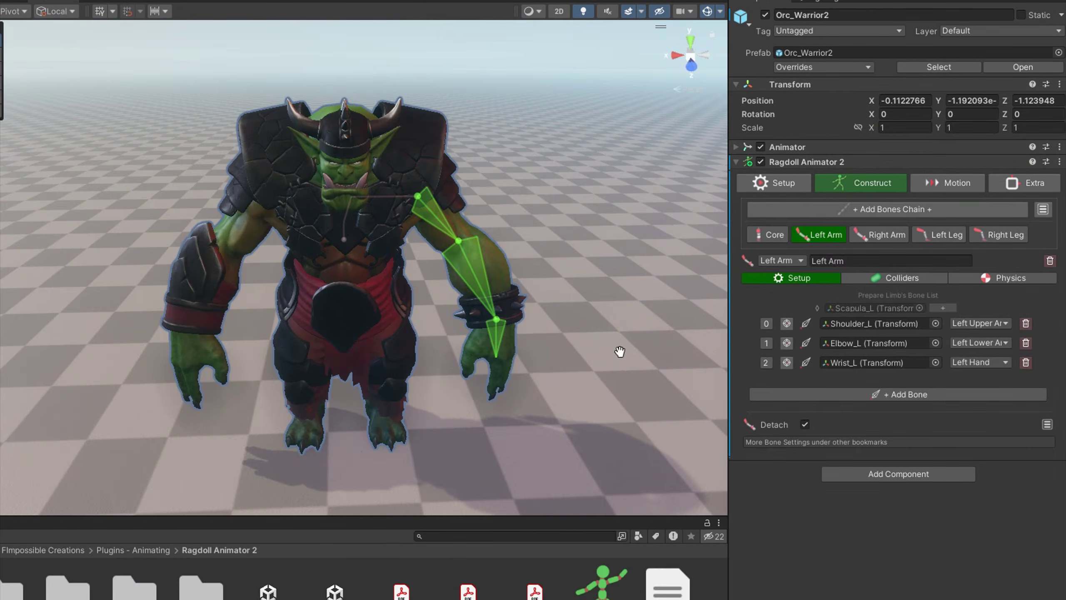
Open the Core chain and examine the anchor bone and the Root_M physics settings
{"action": "left_click", "coordinate": [773, 235]}
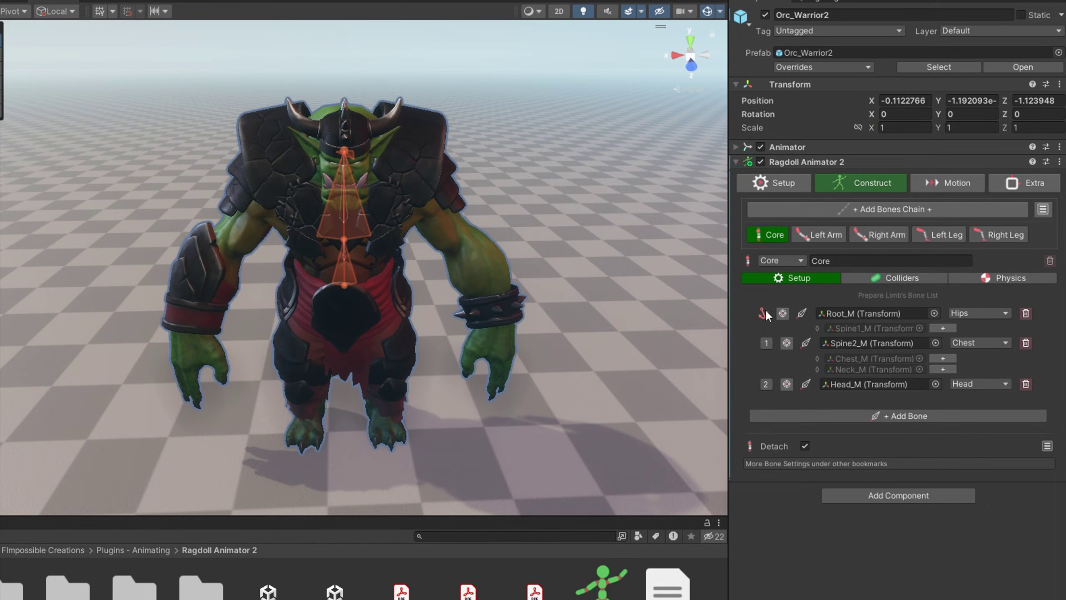
{"action": "mouse_move", "coordinate": [765, 314]}
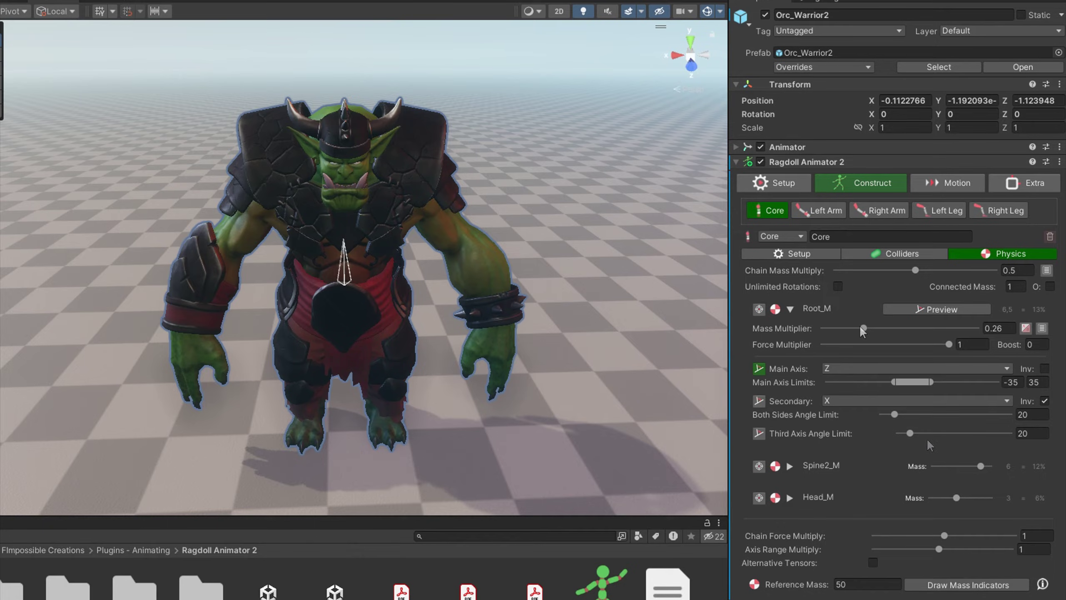
{"action": "left_click", "coordinate": [937, 181]}
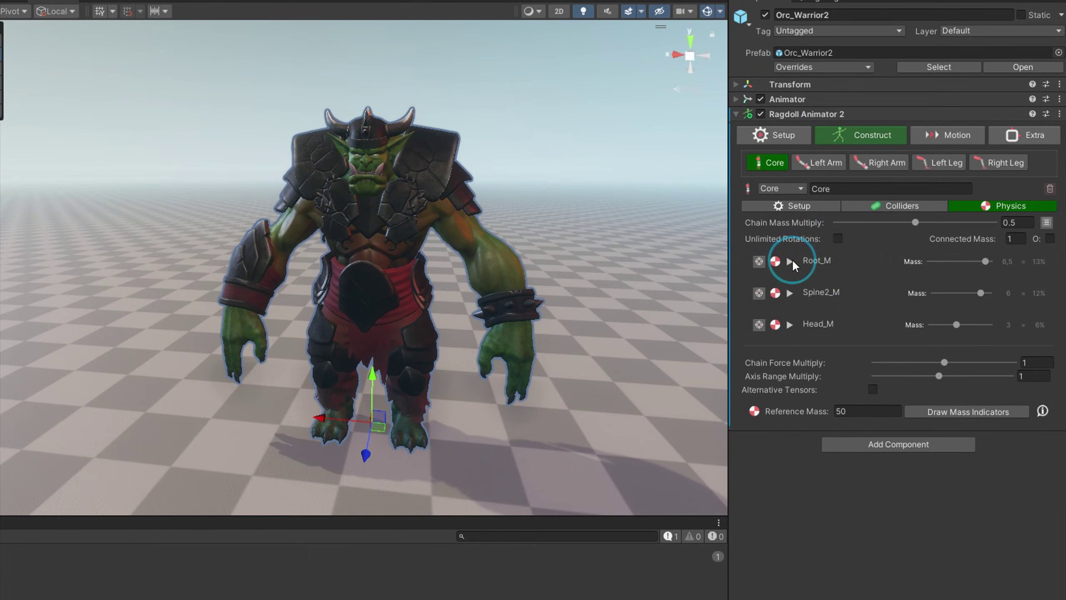
Preview the main, secondary and third axis rotation limits of Spine2_M in the Core chain
{"action": "left_click", "coordinate": [789, 293]}
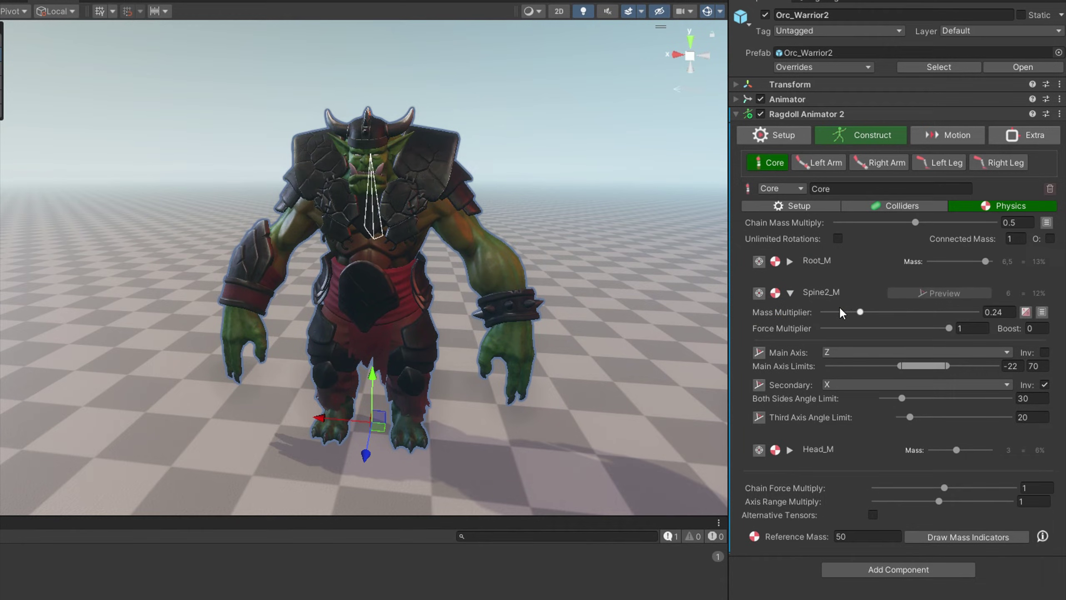
{"action": "left_click", "coordinate": [760, 352]}
{"action": "left_click", "coordinate": [920, 293]}
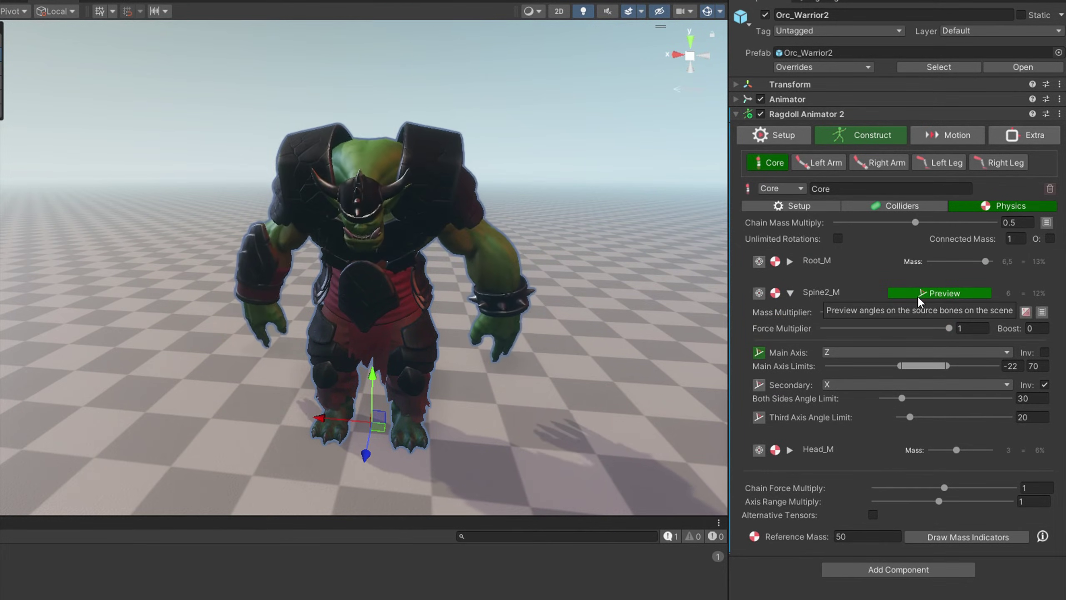
{"action": "left_click", "coordinate": [759, 384]}
{"action": "left_click", "coordinate": [759, 417]}
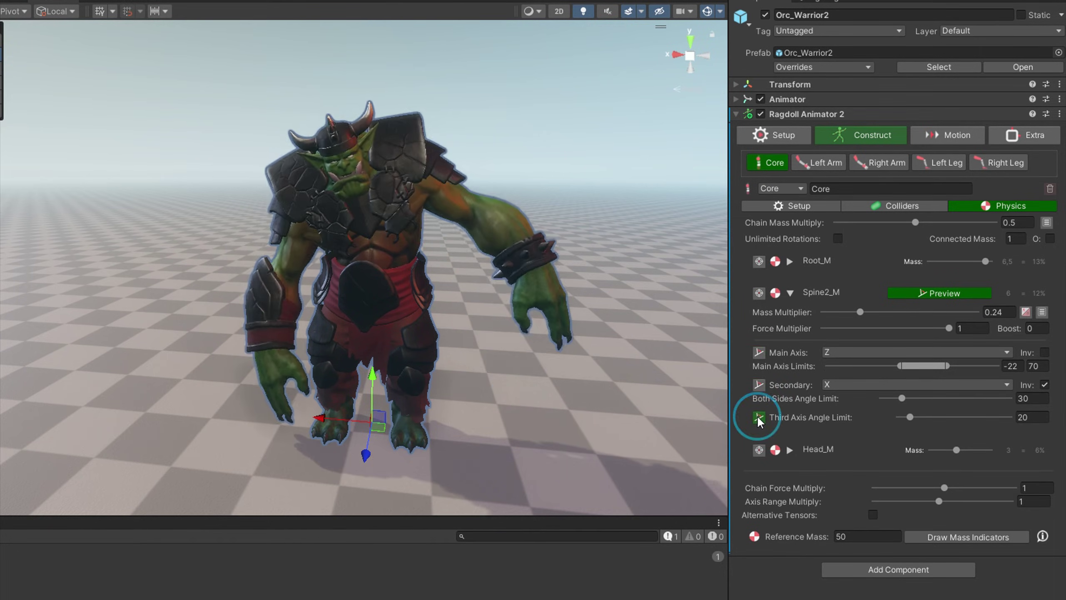
Preview the main, secondary and third axis rotation limits of Head_M
{"action": "left_click", "coordinate": [791, 293]}
{"action": "left_click", "coordinate": [790, 324]}
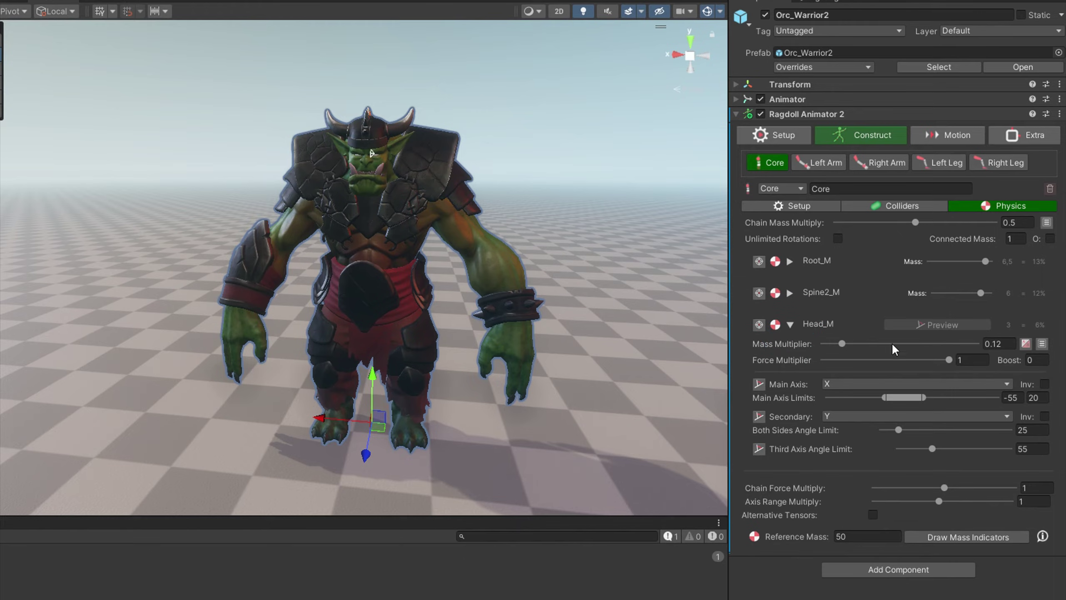
{"action": "left_click", "coordinate": [759, 386]}
{"action": "left_click", "coordinate": [912, 324]}
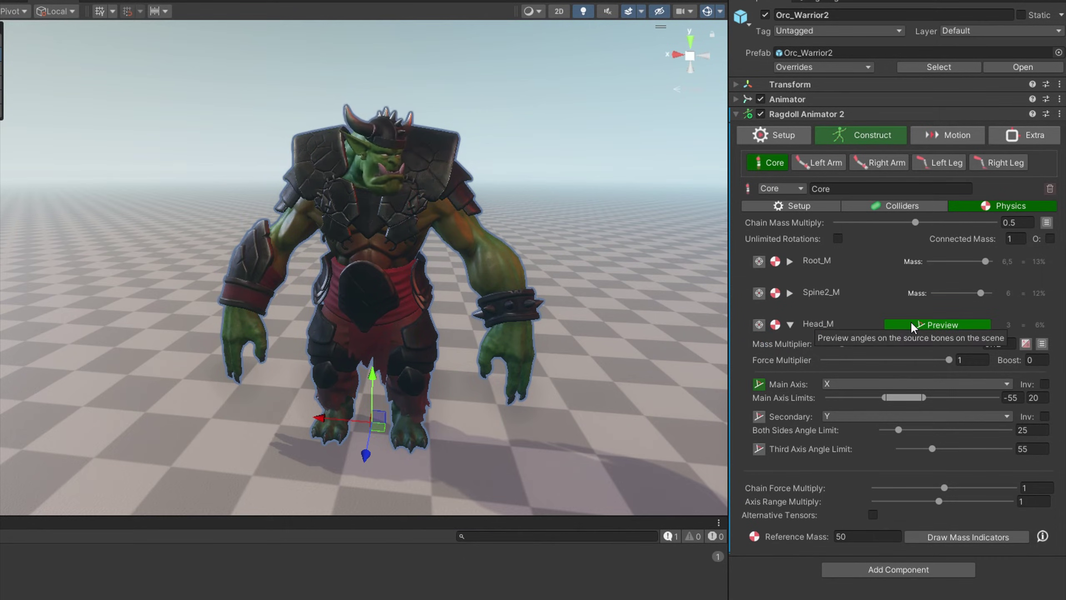
{"action": "left_click", "coordinate": [758, 417]}
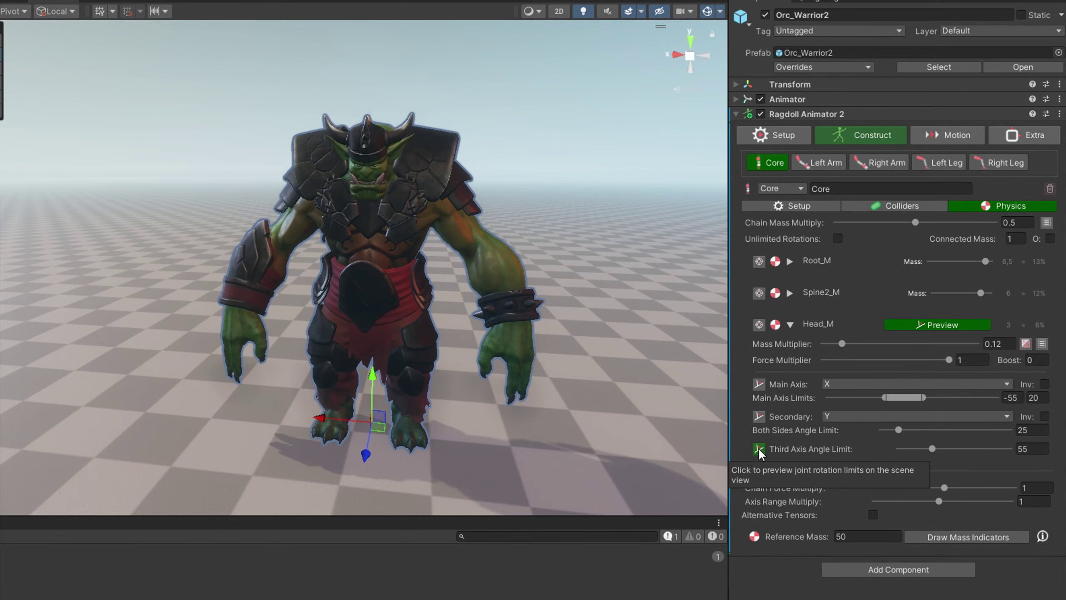
{"action": "left_click", "coordinate": [758, 448]}
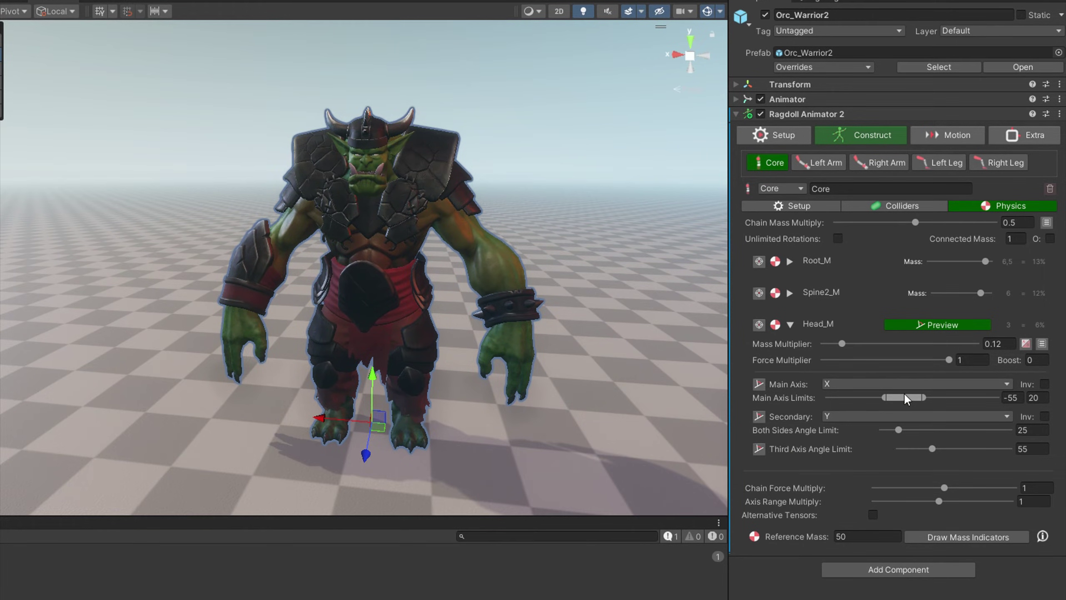
Change Head_M's Main Axis to Z and set its Main Axis Limits to -55 and 17 while previewing the rotation
{"action": "left_click", "coordinate": [833, 384]}
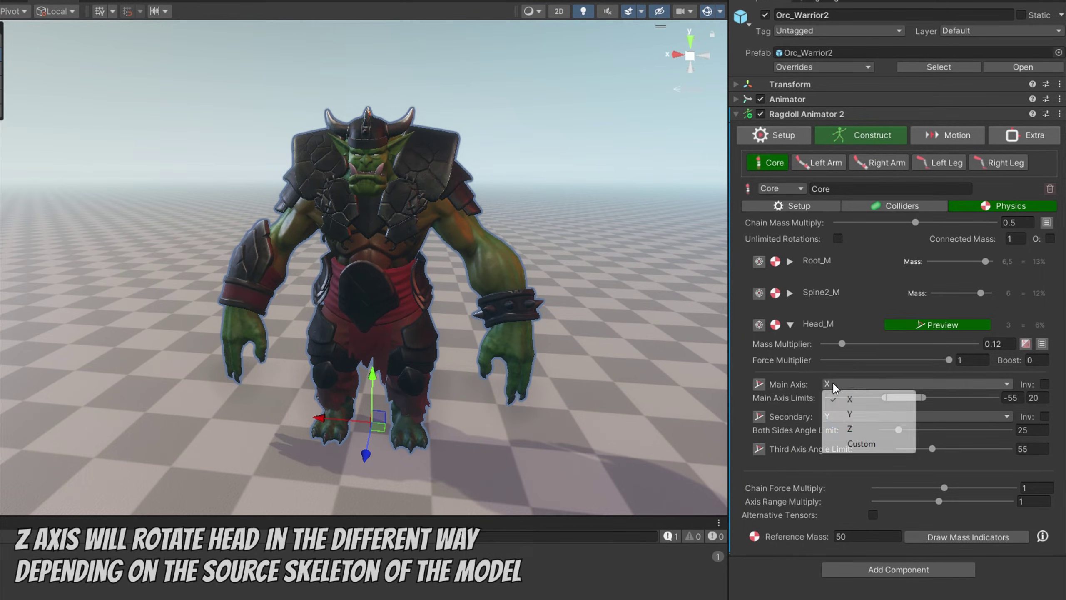
{"action": "left_click", "coordinate": [851, 430]}
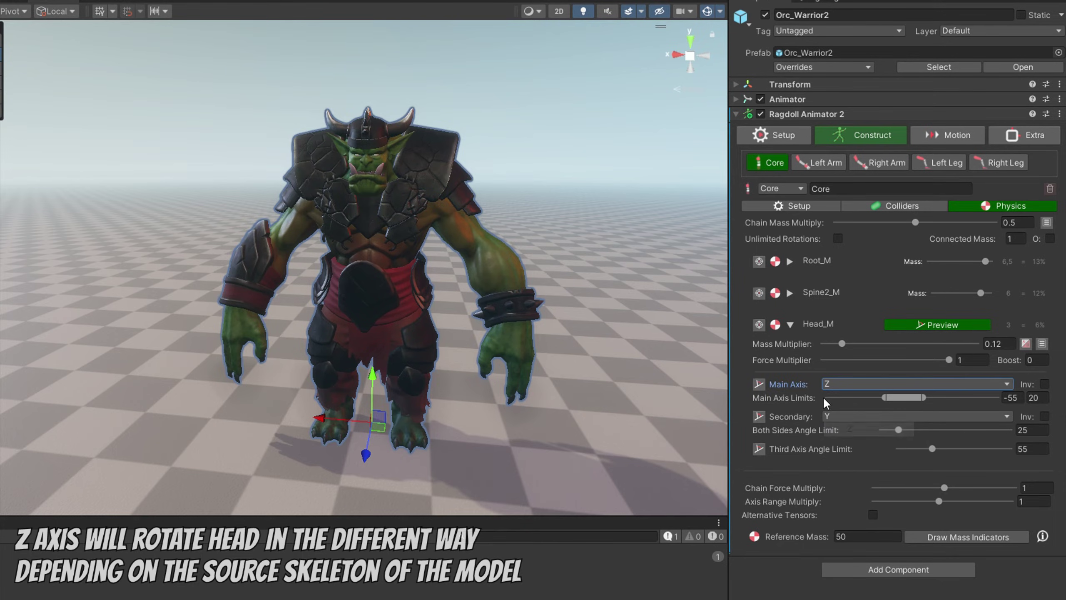
{"action": "left_click", "coordinate": [759, 383]}
{"action": "right_click_drag", "start_coordinate": [504, 298], "coordinate": [324, 274]}
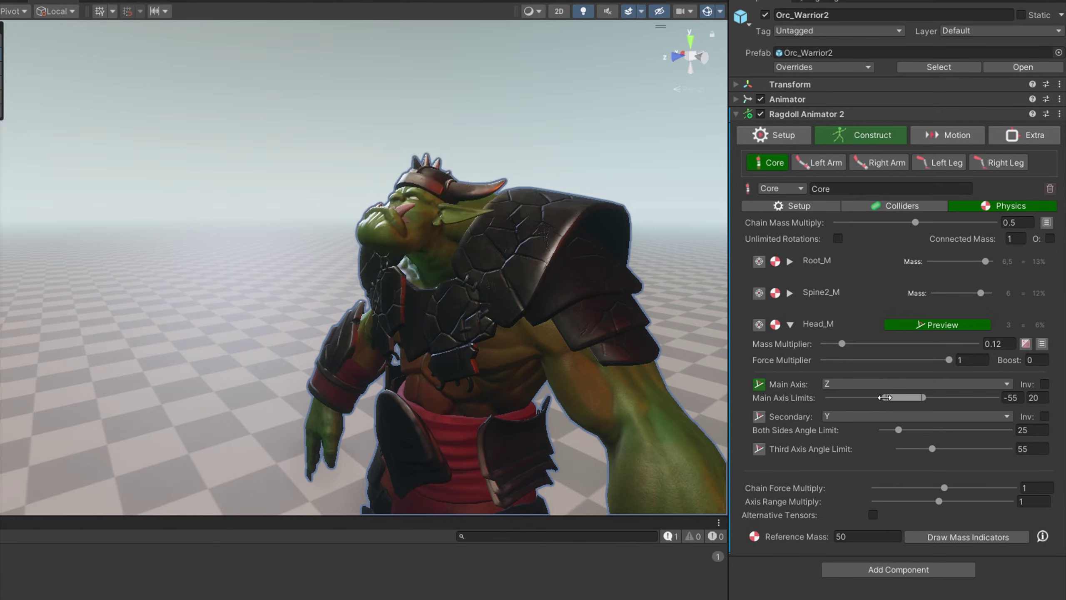
{"action": "left_click_drag", "start_coordinate": [885, 398], "coordinate": [843, 398]}
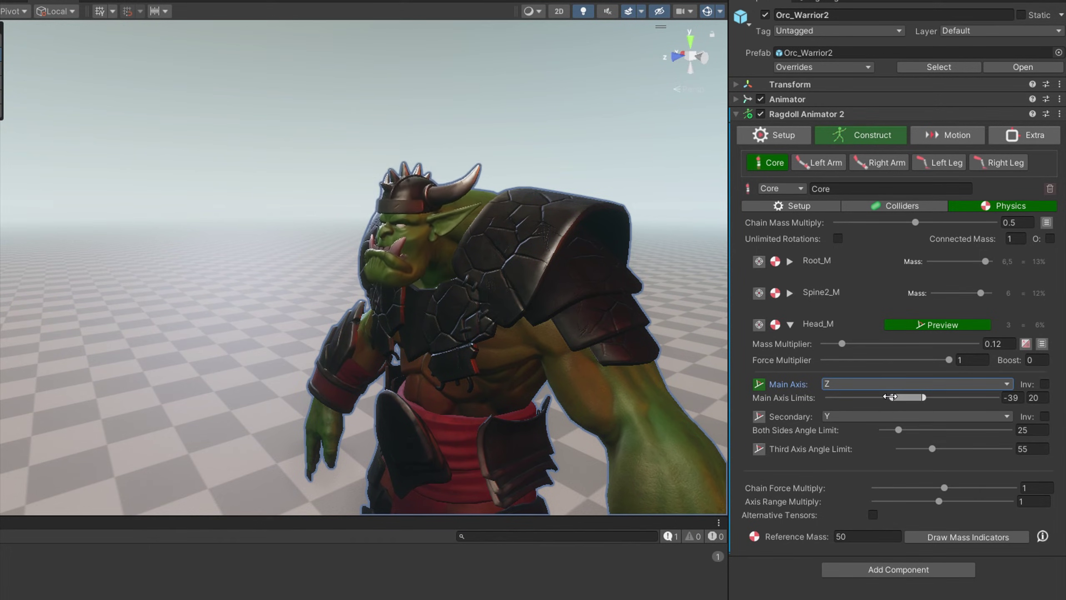
{"action": "left_click_drag", "start_coordinate": [924, 398], "coordinate": [955, 396]}
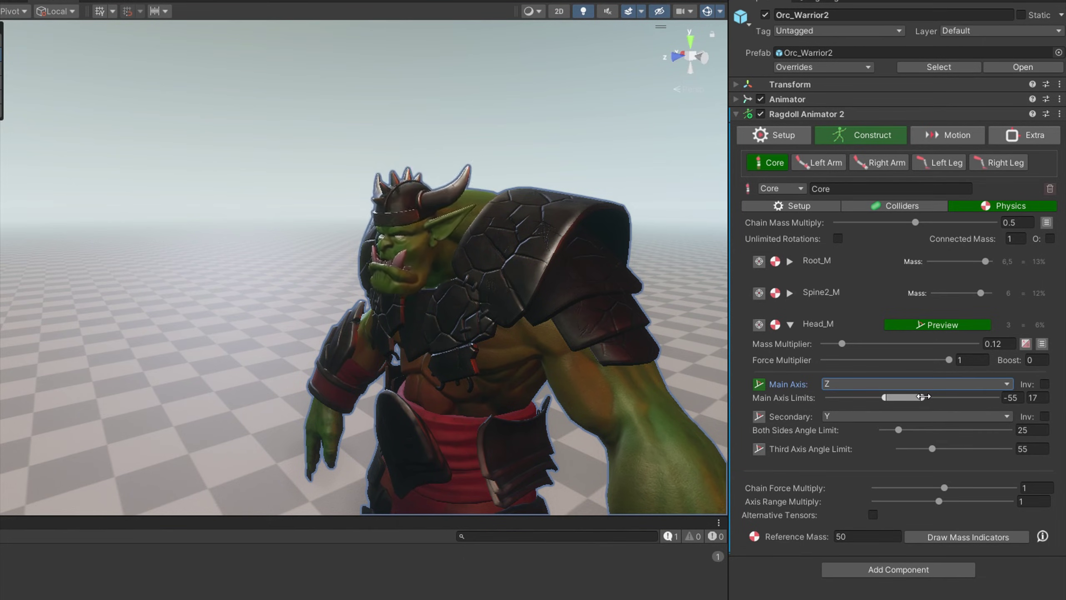
Preview Head_M's secondary and third axes and set the Third Axis Angle Limit to 38
{"action": "left_click_drag", "start_coordinate": [414, 308], "coordinate": [593, 323], "text": "alt"}
{"action": "left_click", "coordinate": [759, 416]}
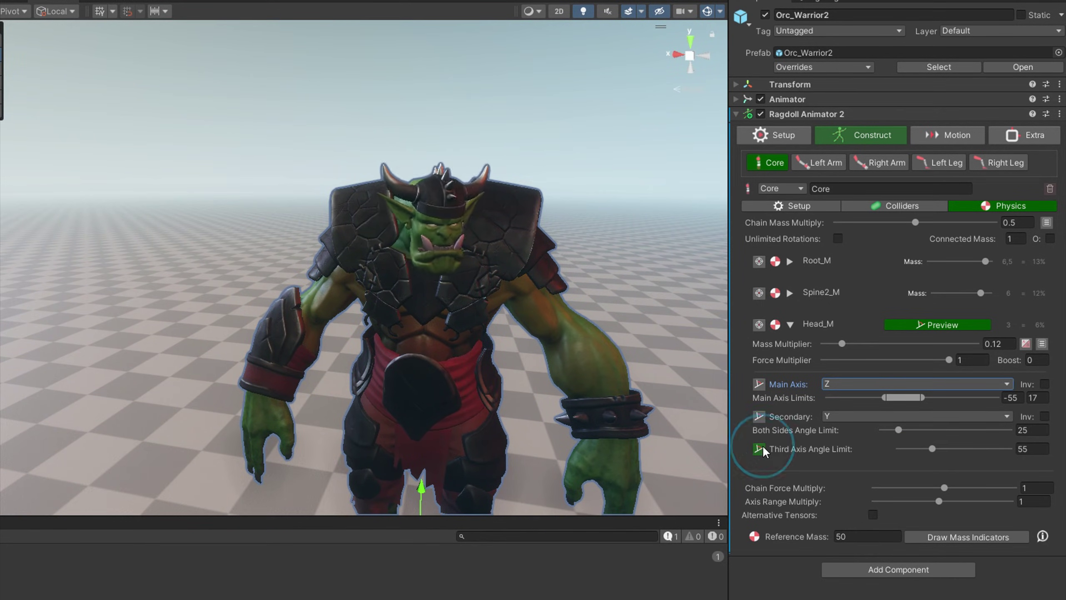
{"action": "left_click", "coordinate": [759, 449]}
{"action": "left_click_drag", "start_coordinate": [932, 449], "coordinate": [920, 451]}
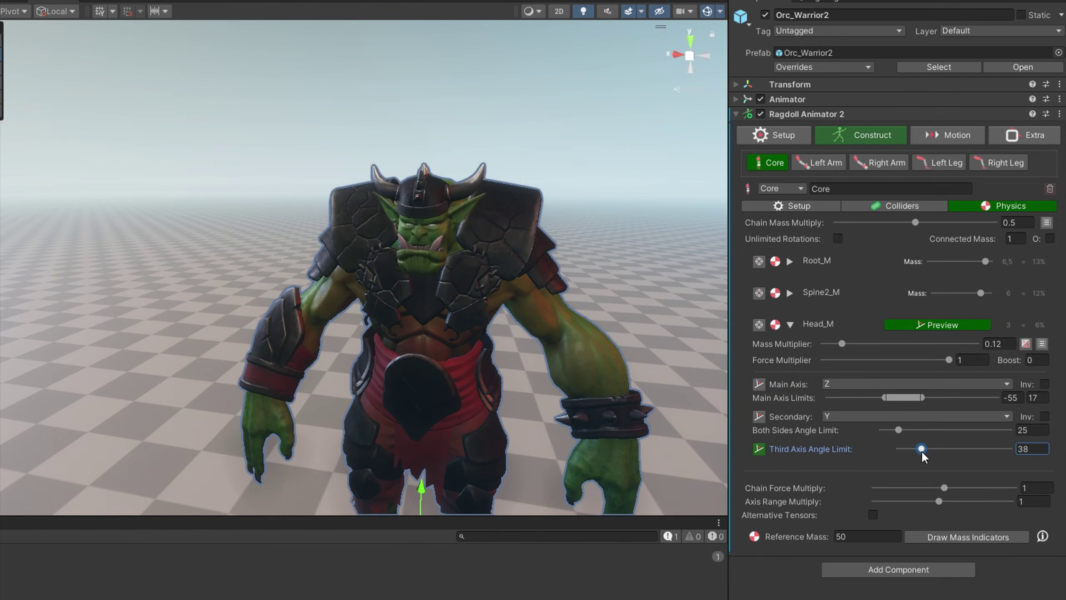
{"action": "right_click_drag", "start_coordinate": [442, 327], "coordinate": [463, 332]}
{"action": "key", "text": "s"}
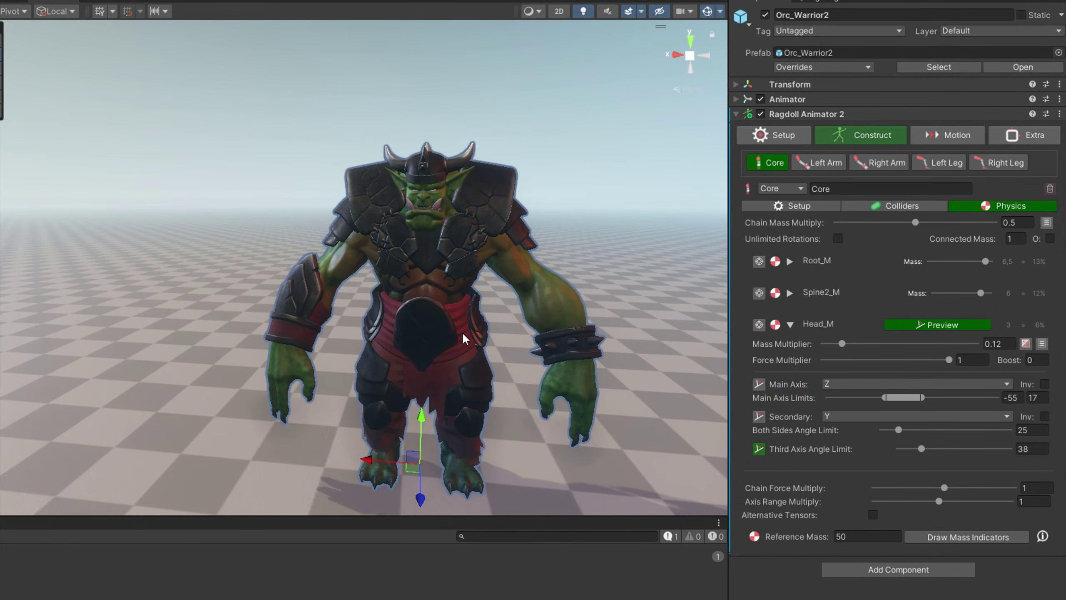
Look at Head_M's extra physics settings by toggling Display Bone Extra Physics Settings
{"action": "left_click", "coordinate": [1026, 343]}
{"action": "right_click", "coordinate": [1025, 343]}
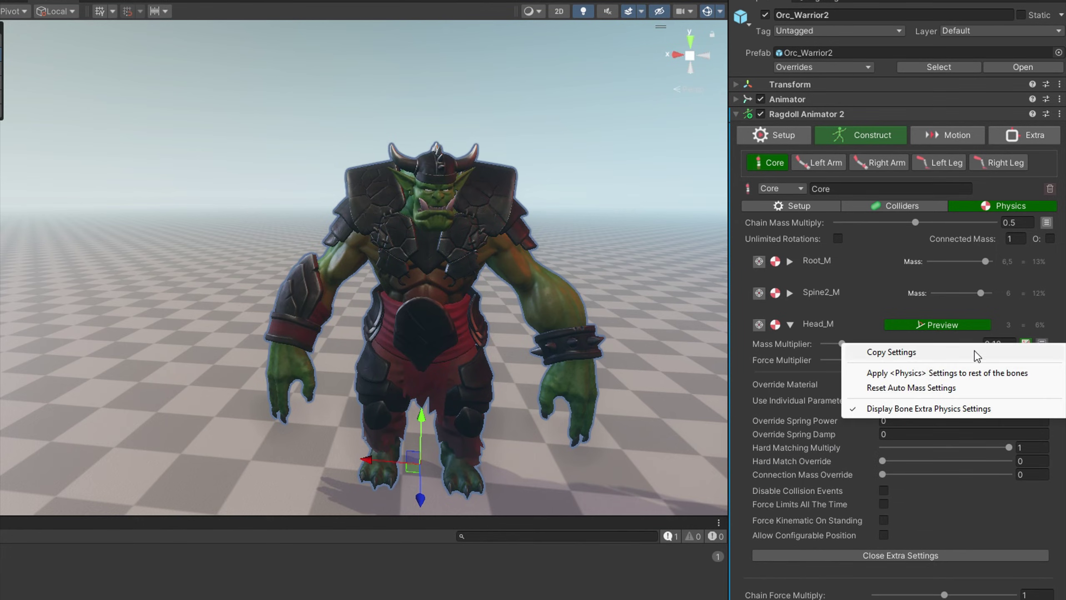
{"action": "left_click", "coordinate": [899, 410]}
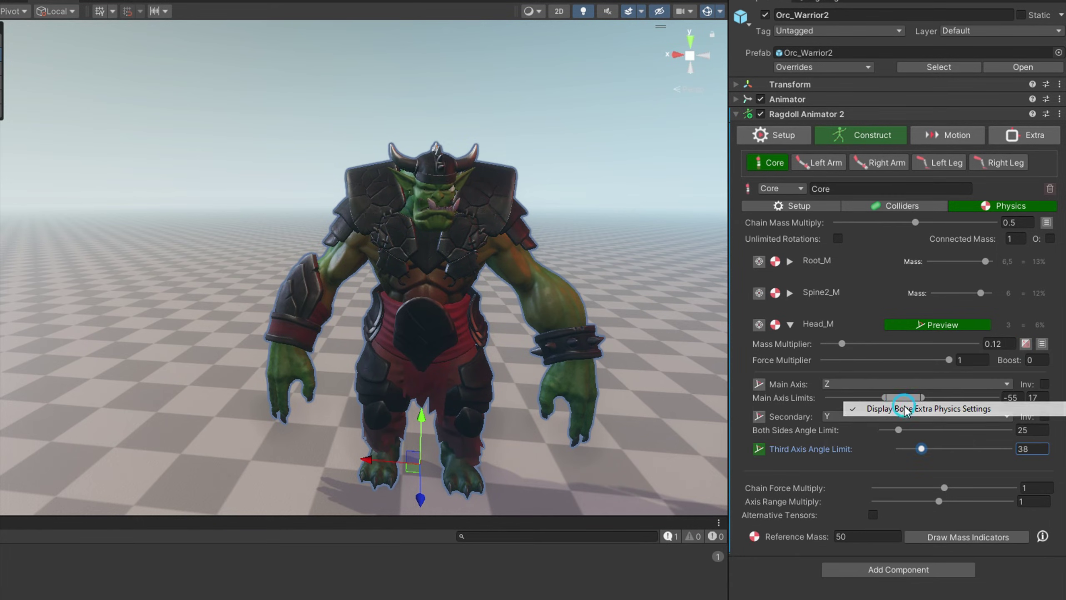
{"action": "left_click", "coordinate": [1025, 344]}
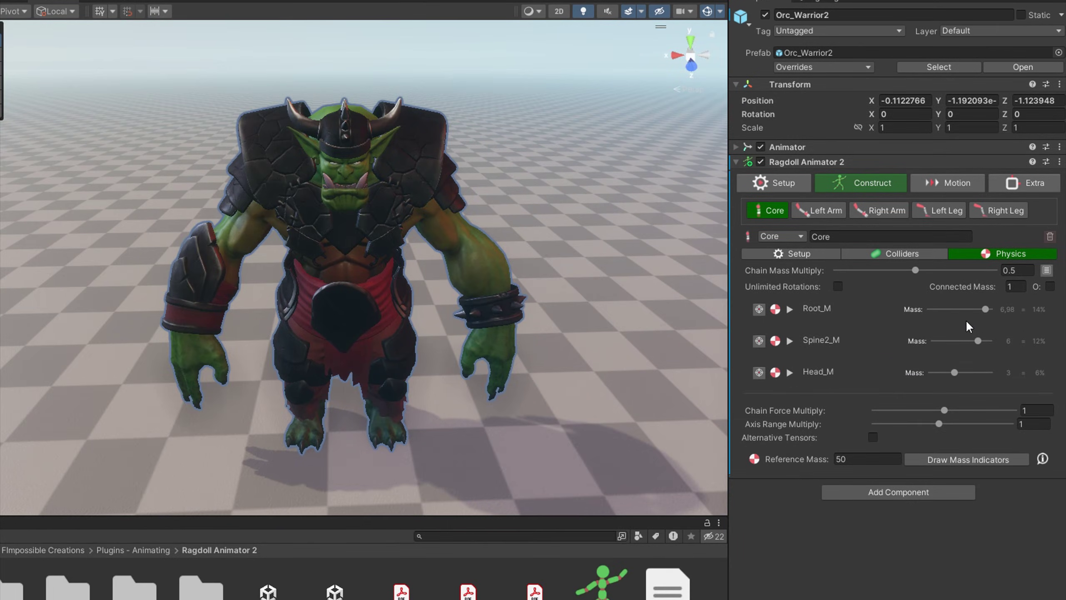
Try extreme Mass Multiplier values on Root_M, first about 0.024 and then about 0.997
{"action": "left_click_drag", "start_coordinate": [983, 309], "coordinate": [936, 309]}
{"action": "left_click", "coordinate": [789, 309]}
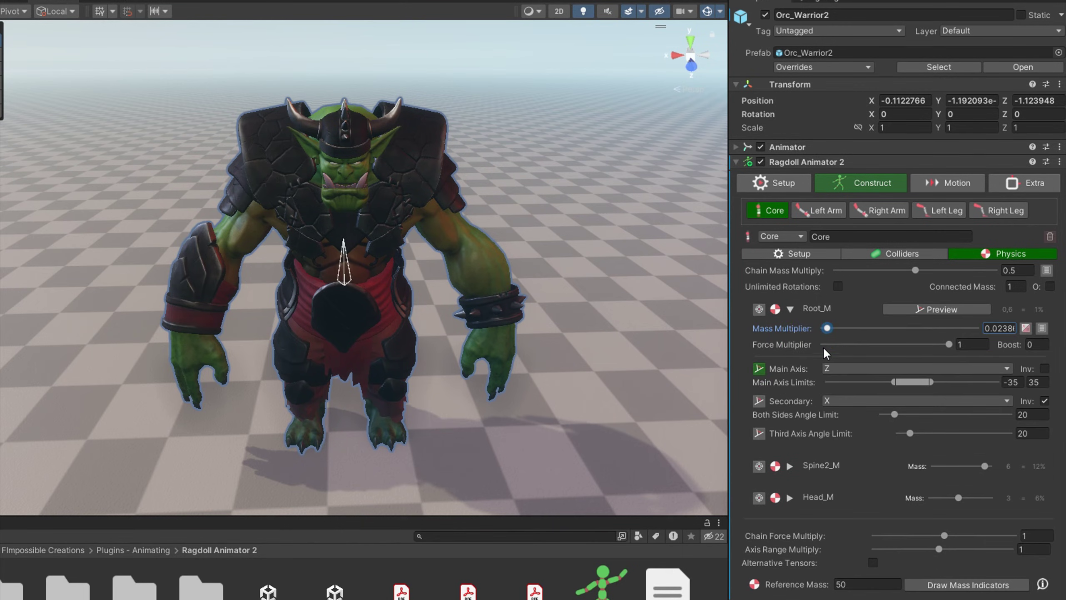
{"action": "left_click_drag", "start_coordinate": [827, 328], "coordinate": [977, 328]}
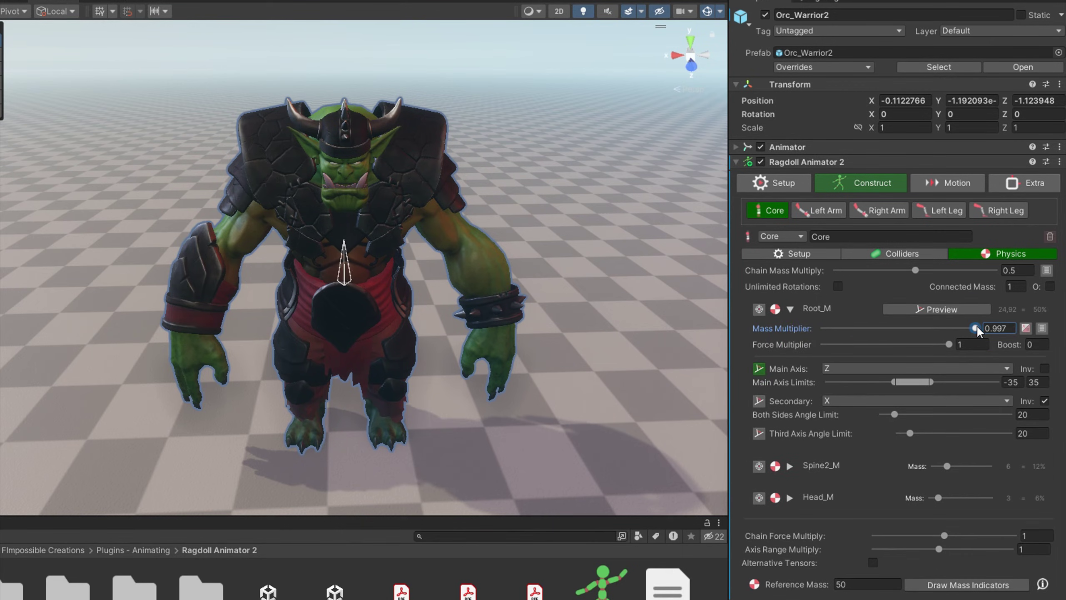
{"action": "left_click", "coordinate": [792, 310]}
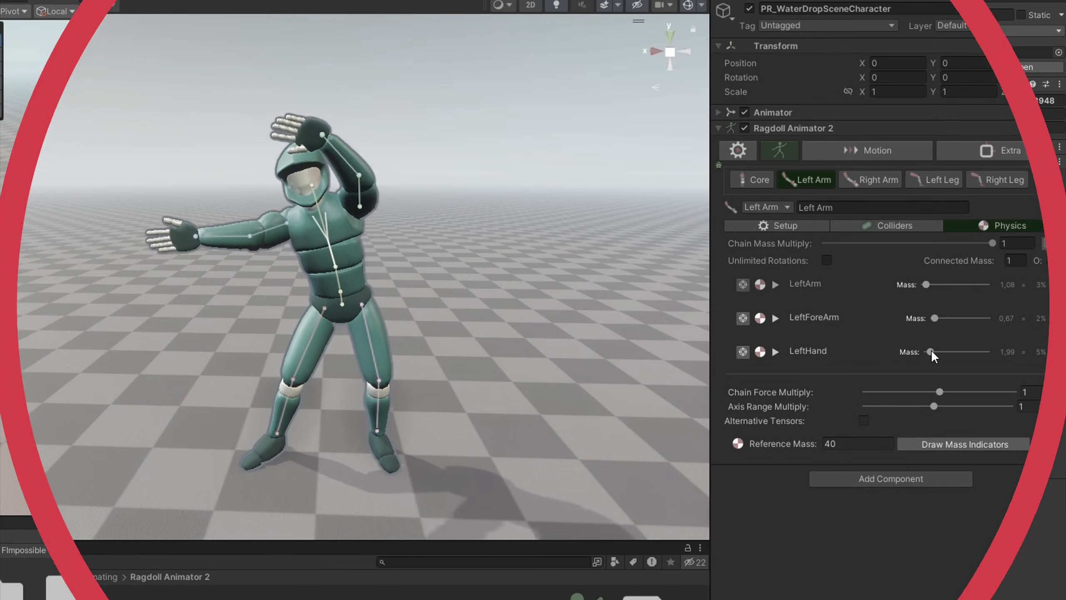
Raise the LeftHand mass in the Left Arm chain of PR_WaterDropSceneCharacter
{"action": "left_click_drag", "start_coordinate": [929, 352], "coordinate": [986, 352]}
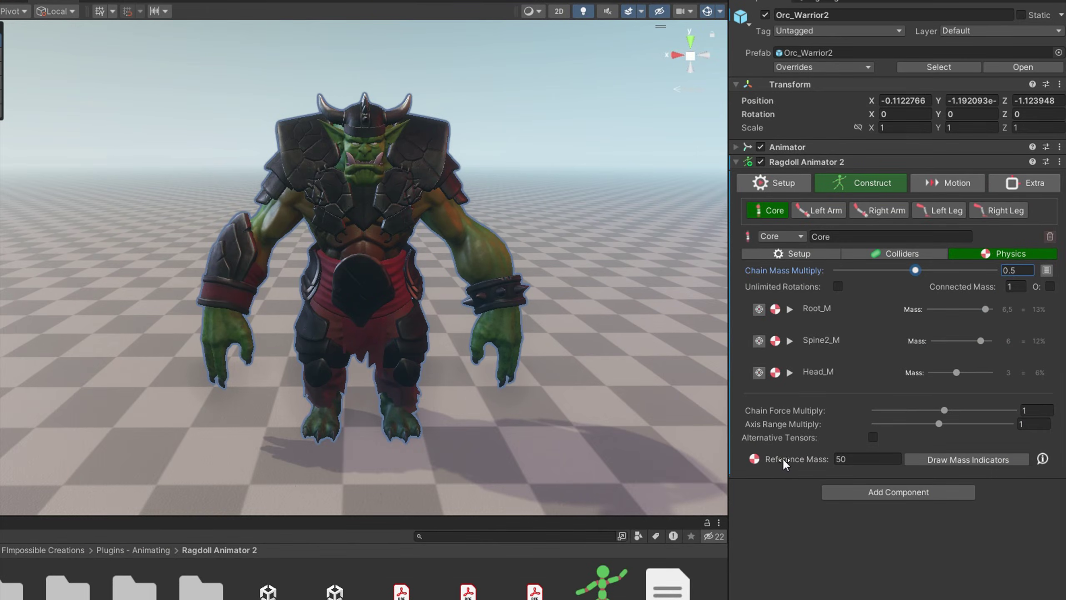
Set the ragdoll's Reference Mass to 100 and draw the mass indicators on the orc
{"action": "left_click_drag", "start_coordinate": [783, 458], "coordinate": [841, 455]}
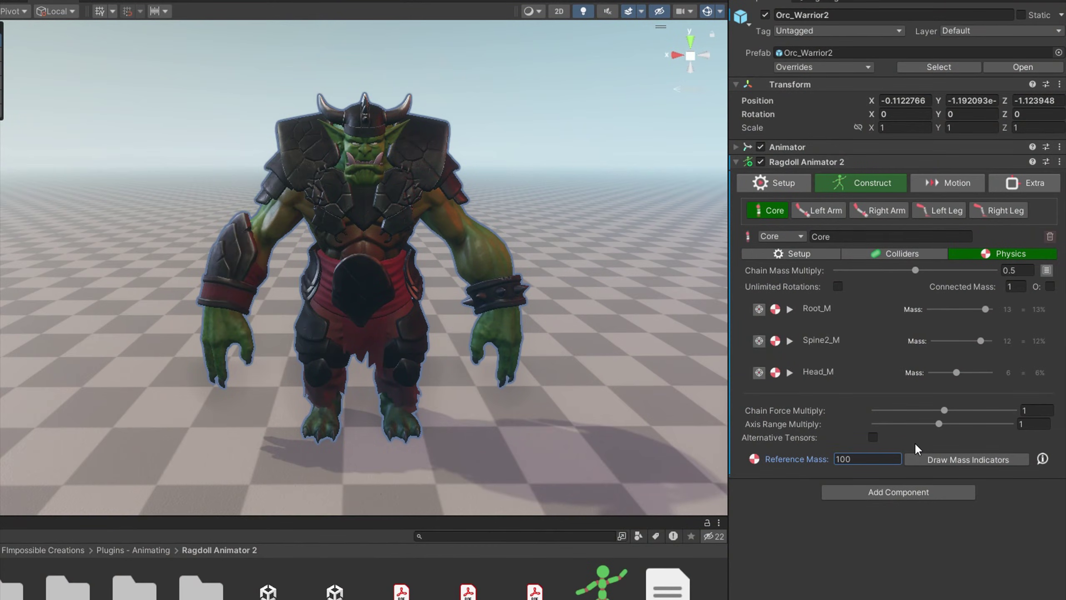
{"action": "left_click", "coordinate": [936, 458]}
{"action": "left_click_drag", "start_coordinate": [562, 377], "coordinate": [573, 399], "text": "alt"}
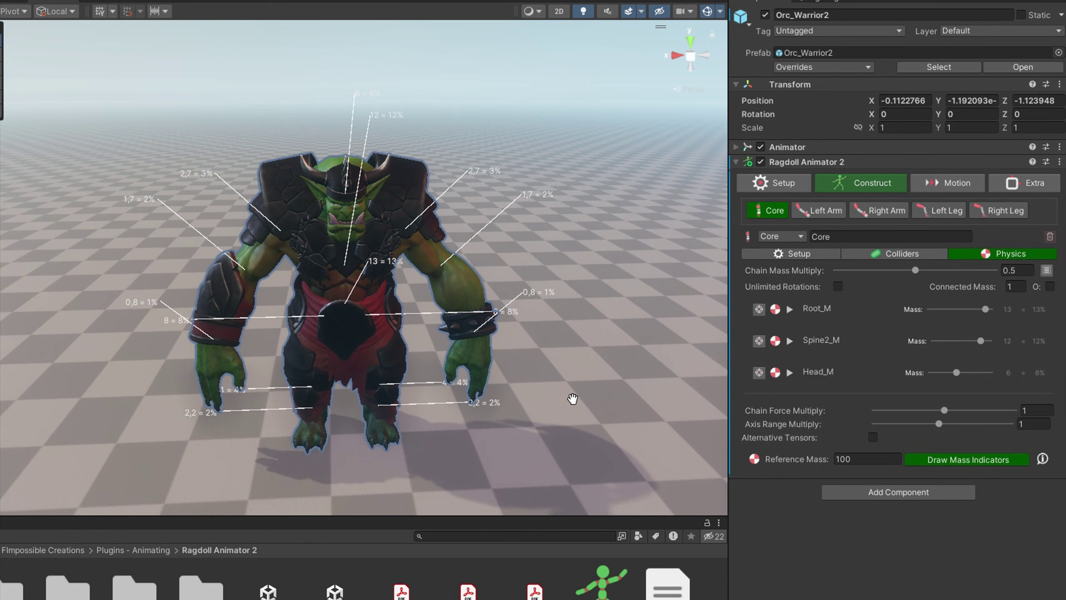
{"action": "left_click_drag", "start_coordinate": [794, 457], "coordinate": [68, 468]}
{"action": "left_click", "coordinate": [874, 461]}
{"action": "type", "text": "100"}
{"action": "left_click_drag", "start_coordinate": [598, 349], "coordinate": [597, 348]}
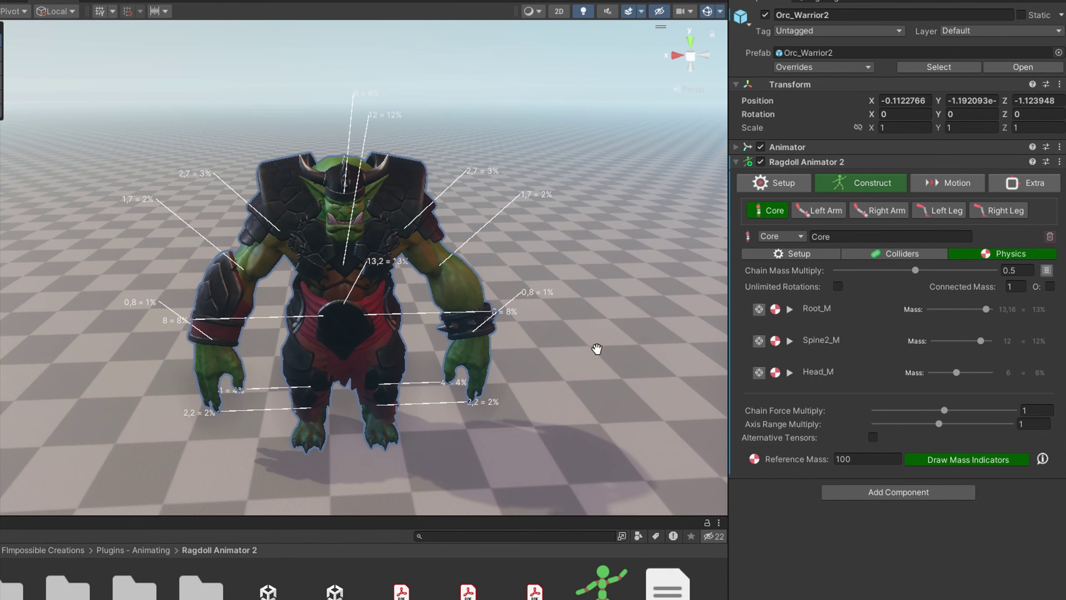
Look through the bone masses of the Left Arm, Right Arm, Left Leg and Right Leg chains
{"action": "left_click", "coordinate": [826, 209]}
{"action": "left_click", "coordinate": [893, 214]}
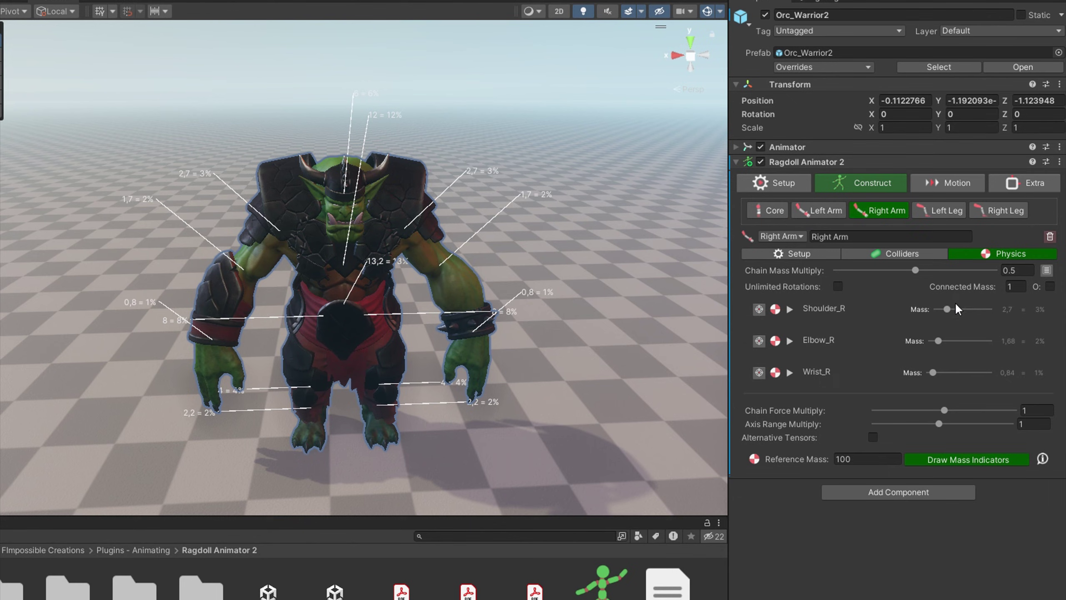
{"action": "left_click", "coordinate": [939, 209]}
{"action": "left_click", "coordinate": [1002, 210]}
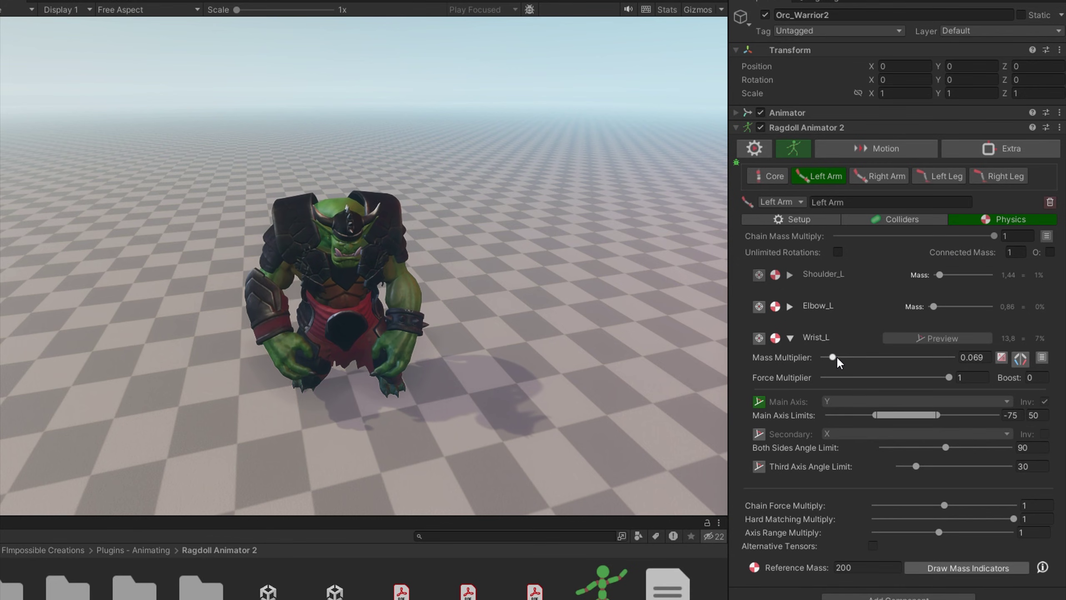
Set Wrist_L's Mass Multiplier to 0.984 on the running ragdoll and move the character to test the heavy hand
{"action": "left_click", "coordinate": [961, 357]}
{"action": "left_click_drag", "start_coordinate": [958, 355], "coordinate": [948, 356]}
{"action": "left_click", "coordinate": [970, 360]}
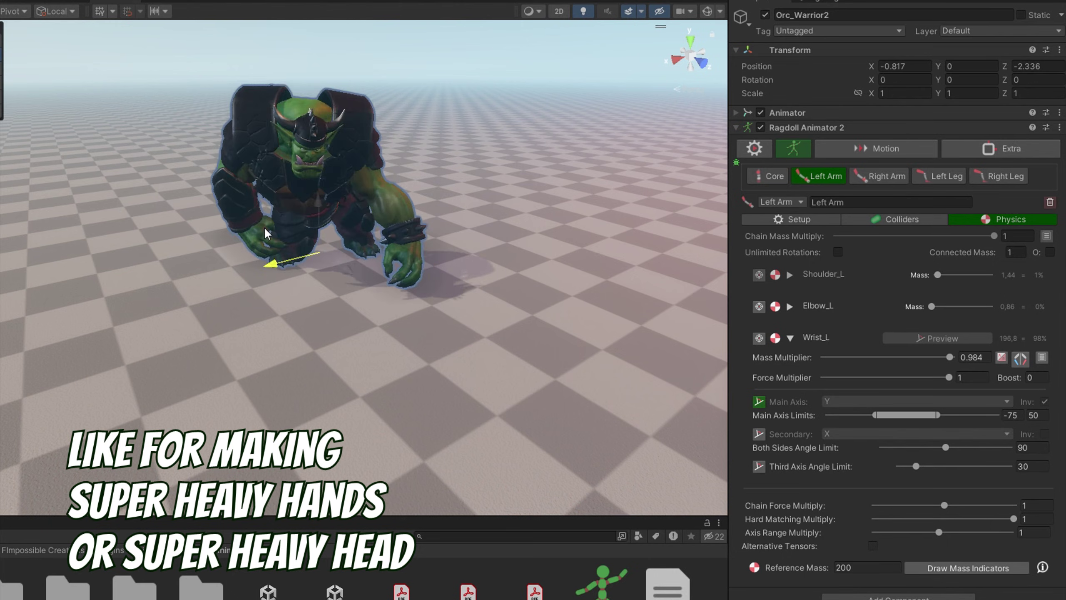
{"action": "key", "text": "w"}
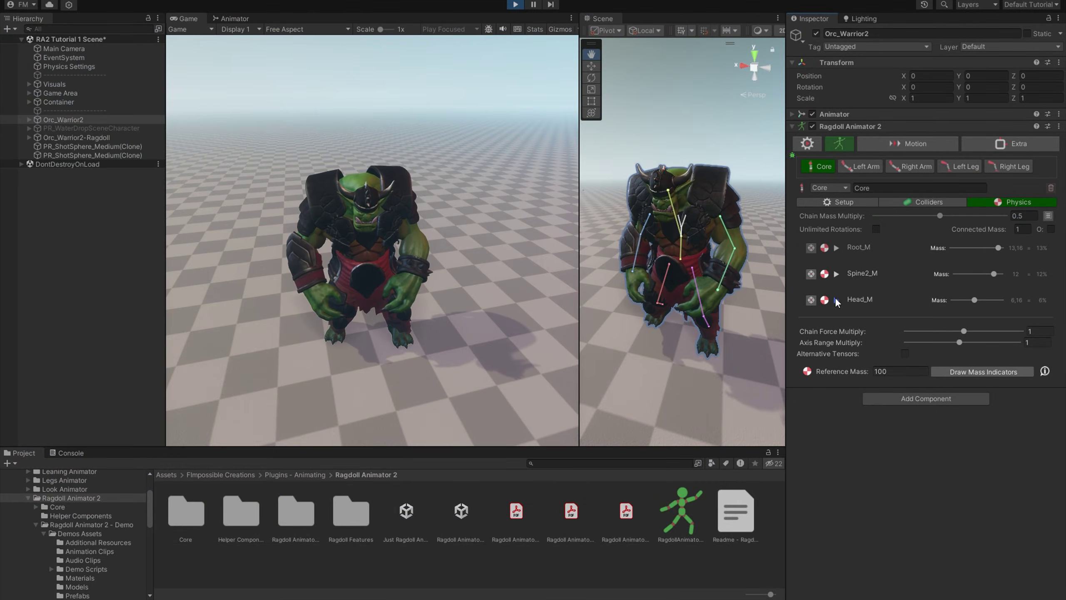
Expand Head_M in the running Core chain and set its Mass Multiplier to 0.159
{"action": "left_click", "coordinate": [837, 300]}
{"action": "left_click", "coordinate": [970, 316]}
{"action": "left_click_drag", "start_coordinate": [969, 315], "coordinate": [887, 316]}
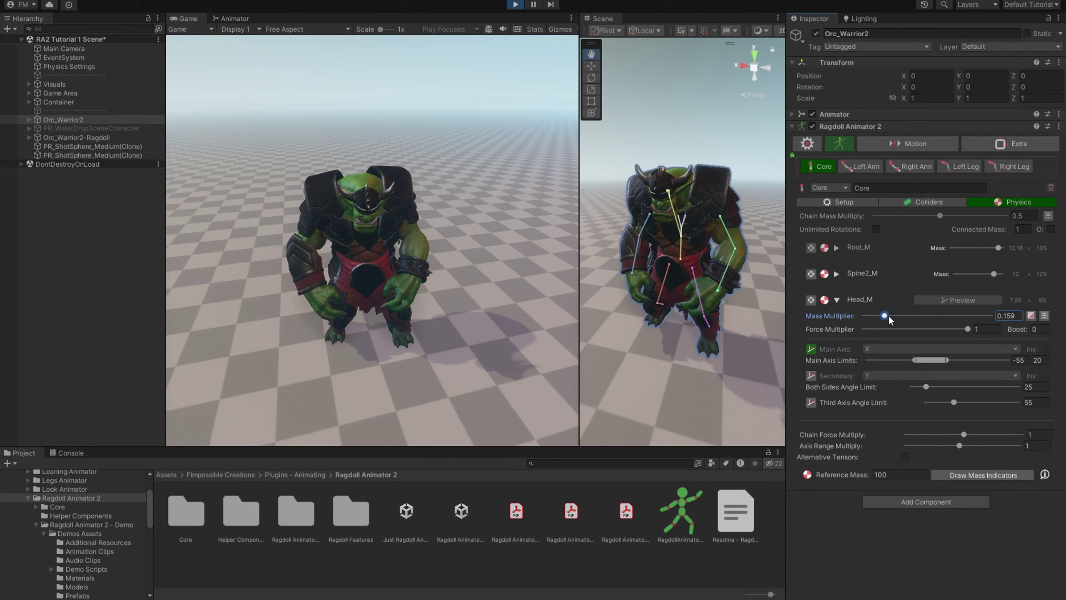
Show the Left Arm chain's colliders and set Elbow_L's Collider Radius to 0.297 while the game runs
{"action": "left_click", "coordinate": [906, 202]}
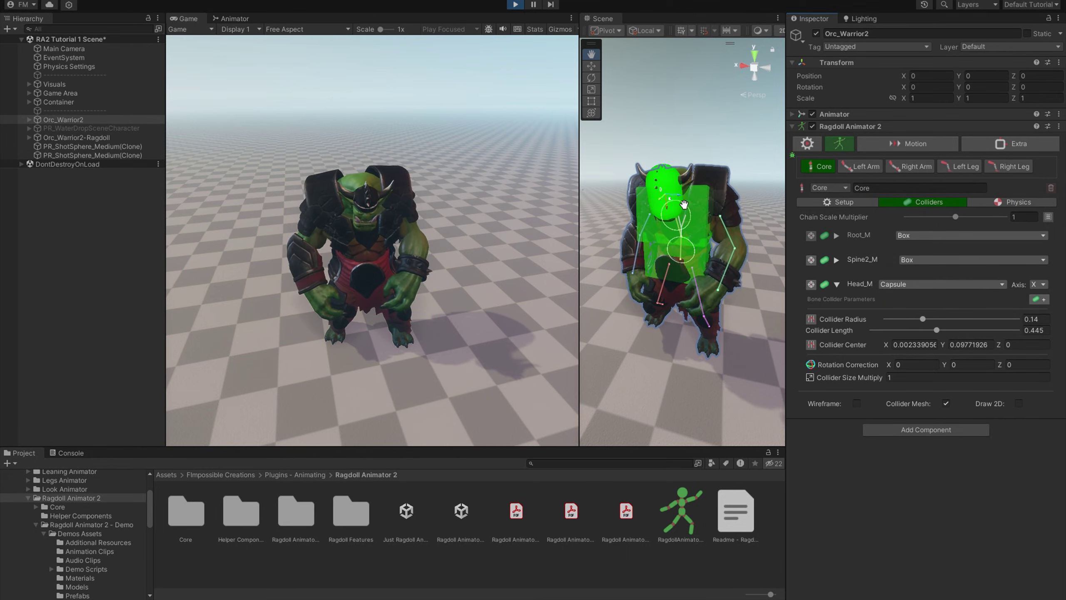
{"action": "left_click", "coordinate": [861, 166]}
{"action": "left_click_drag", "start_coordinate": [948, 298], "coordinate": [964, 298]}
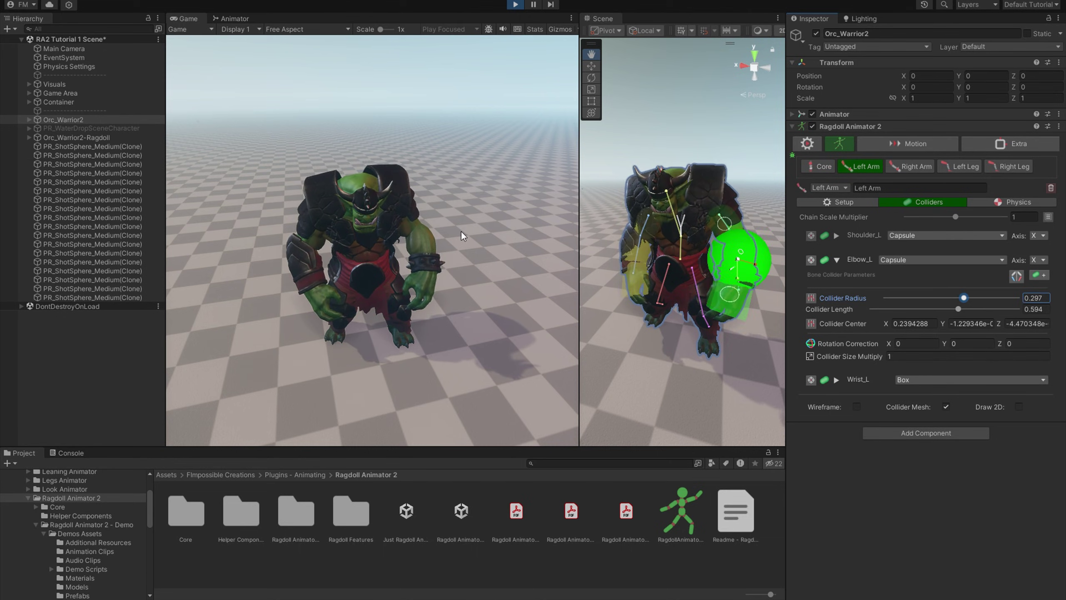